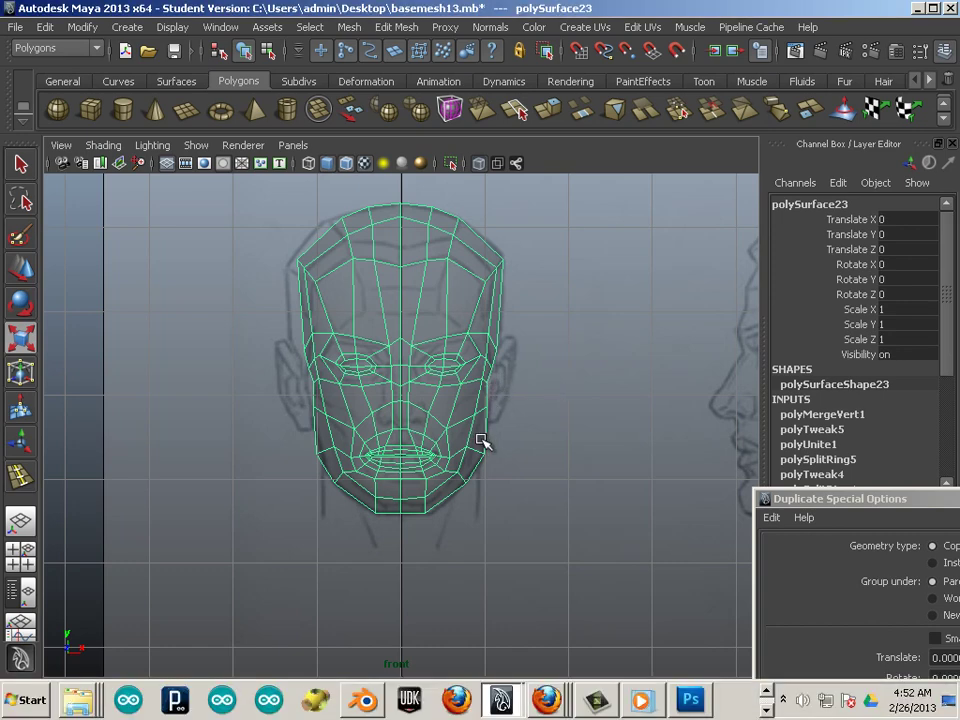
Select the separated back-of-head piece that lies in front of the full body in the perspective view
key(space)
key(space)
alt+right_drag(520, 453, 397, 419)
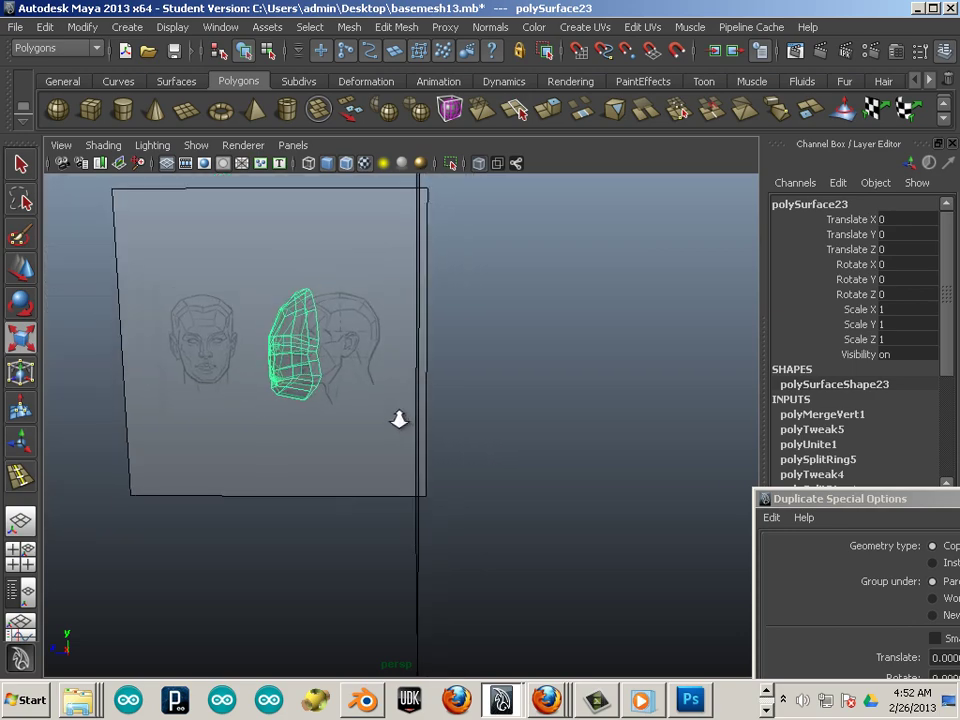
alt+drag(397, 419, 356, 431)
alt+right_drag(356, 431, 256, 399)
alt+drag(256, 399, 519, 527)
click(548, 518)
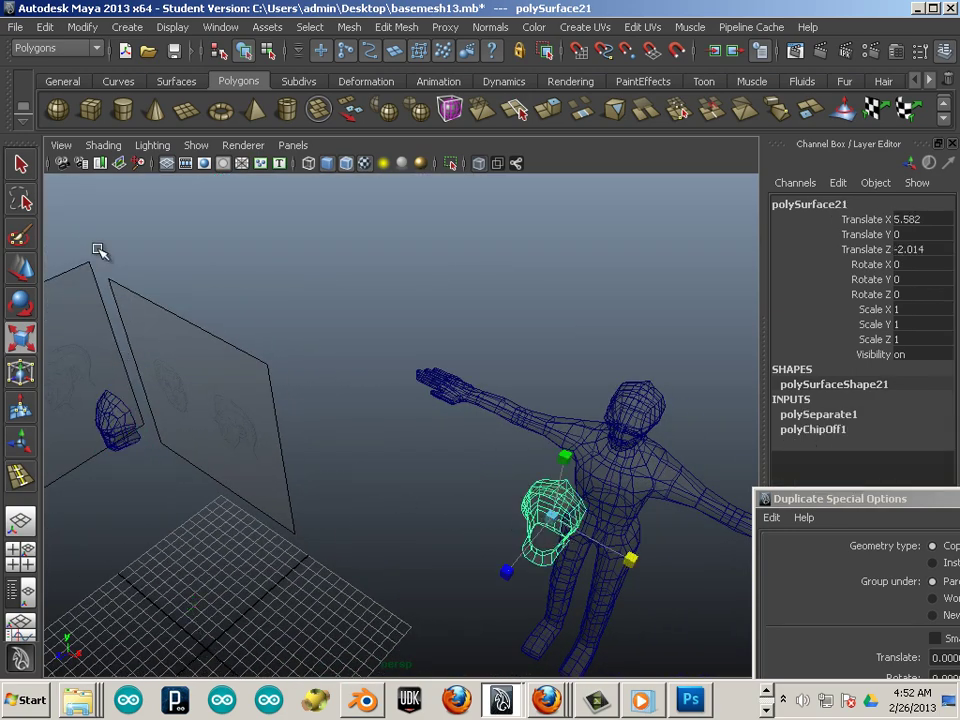
In the top view, move the back-of-head piece from the body over to just behind the face mesh
key(space)
key(space)
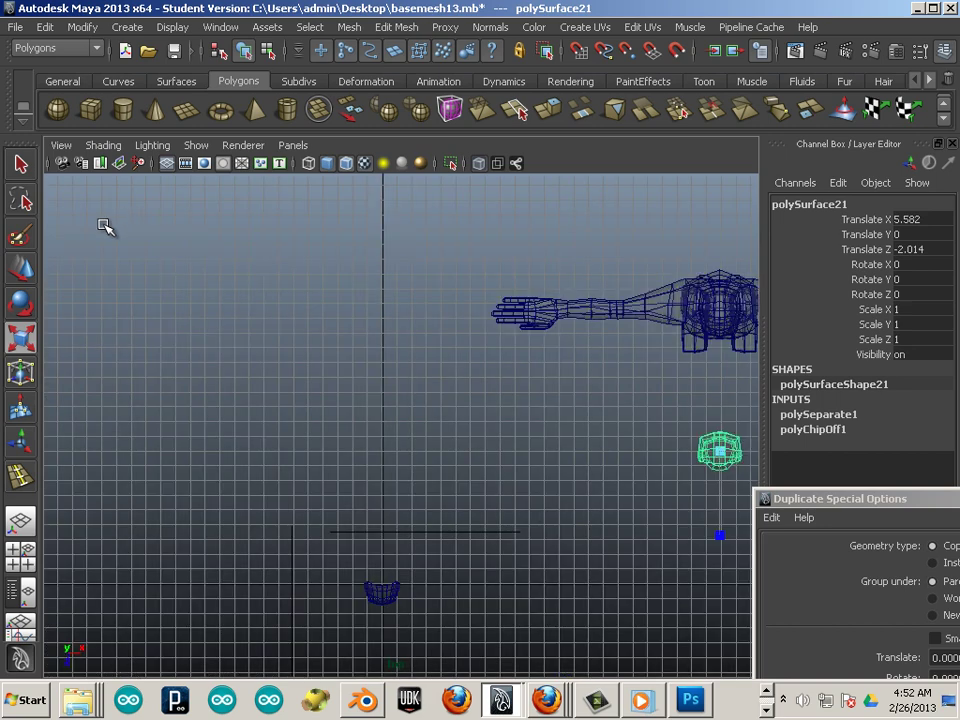
key(w)
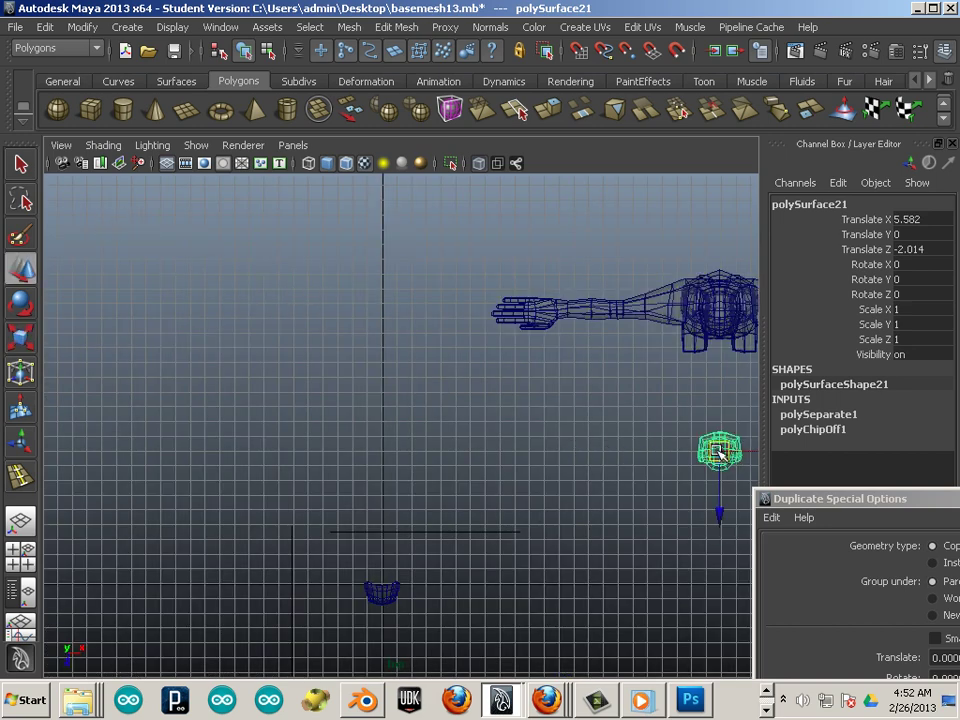
drag(706, 450, 358, 559)
Grid-snap the back-of-head piece onto the centre line at Translate X 0, directly behind the face mesh
scroll(397, 601, up, 5)
alt+middle_drag(397, 601, 491, 373)
alt+right_drag(442, 345, 240, 363)
alt+middle_drag(373, 412, 390, 246)
alt+right_drag(448, 385, 590, 450)
alt+middle_drag(443, 497, 439, 360)
key(x)
drag(368, 393, 420, 399)
scroll(445, 509, up, 1)
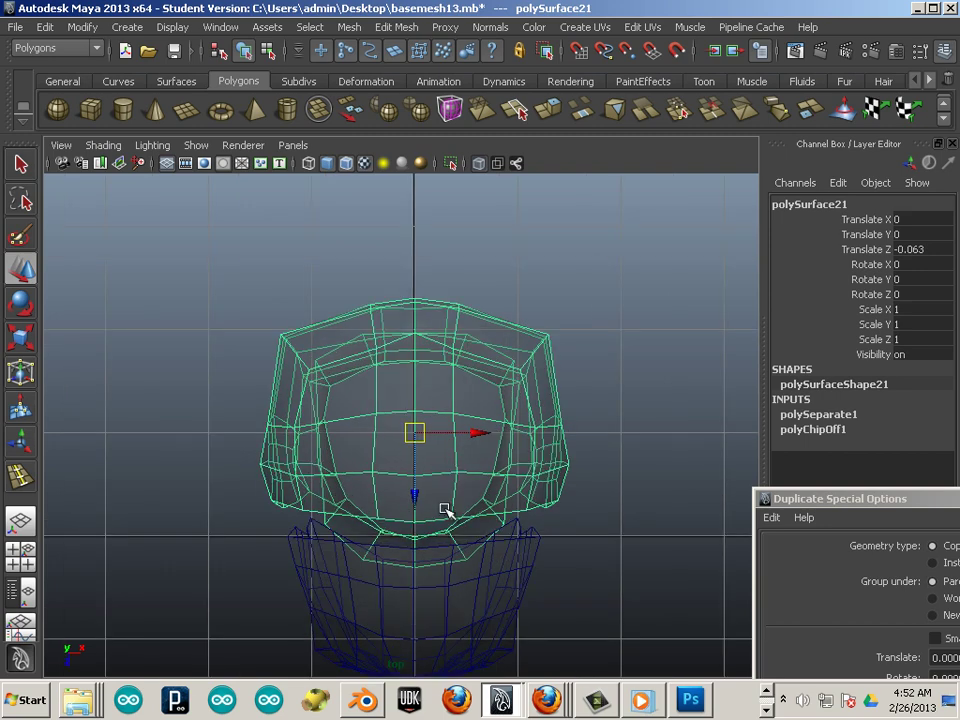
Move the back-of-head piece forward to Translate Z about -0.001 and shift the Duplicate Special Options window out of the way
drag(415, 497, 412, 523)
alt+middle_drag(512, 639, 472, 435)
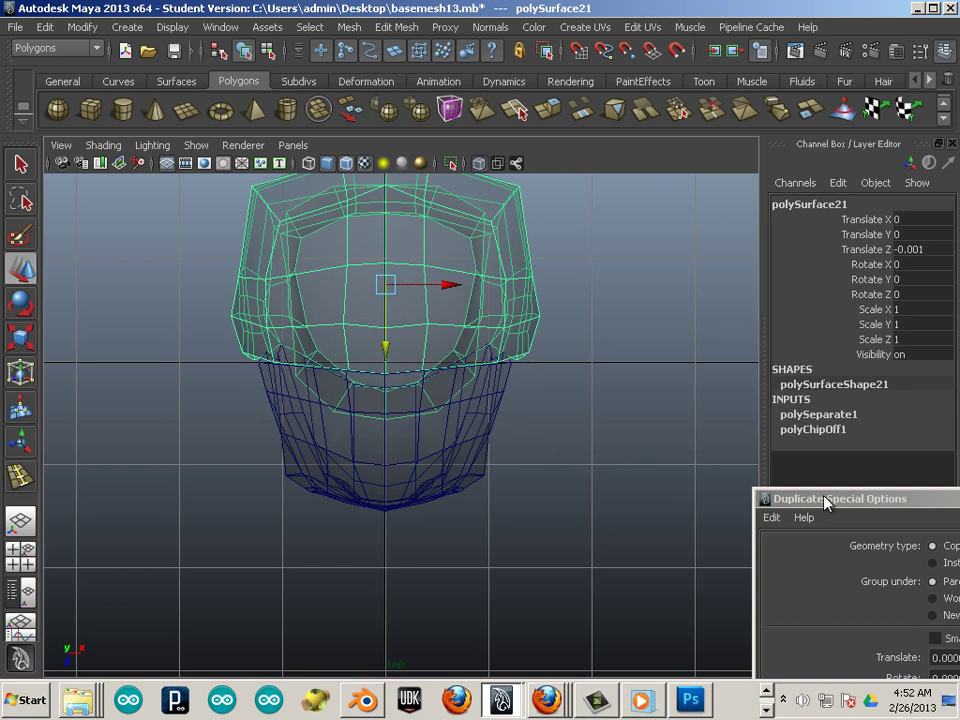
drag(824, 497, 865, 586)
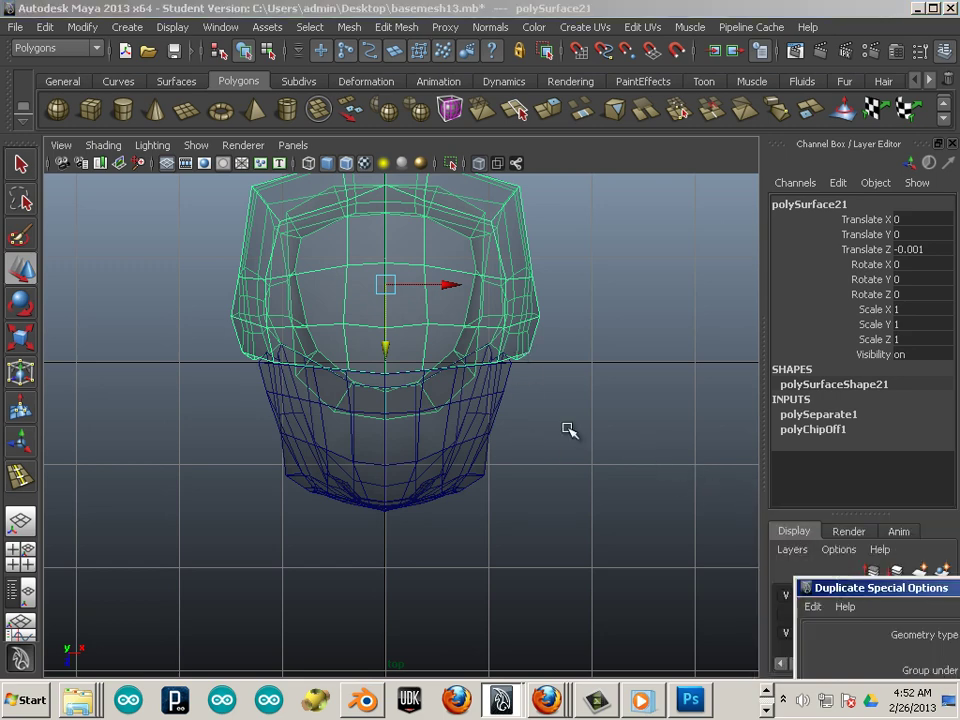
click(551, 458)
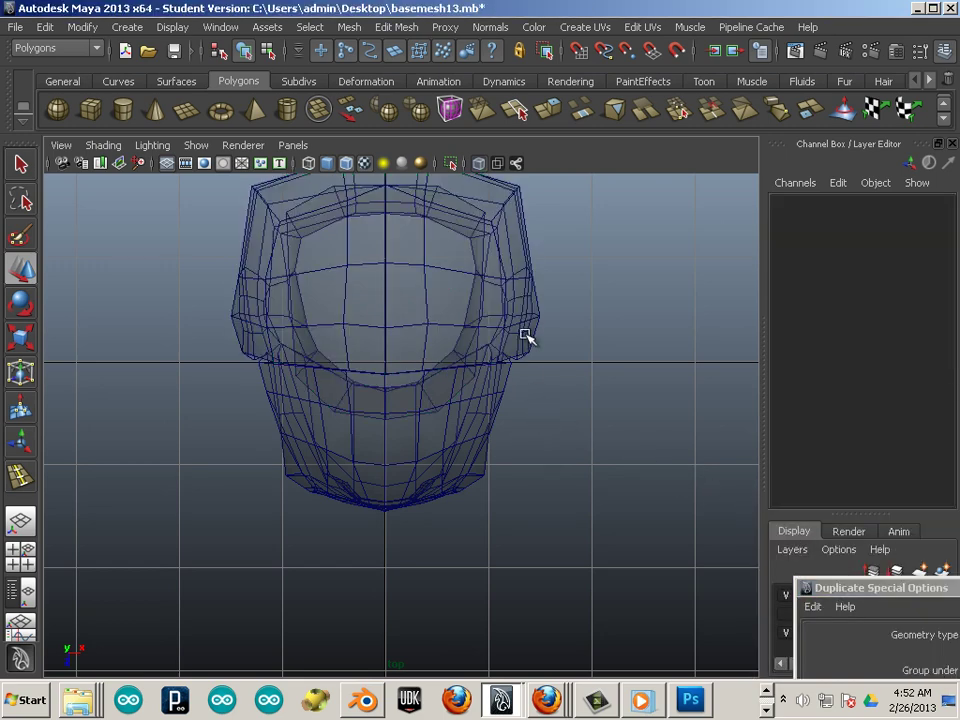
In the front view, select the back-of-head piece's side vertices and scale them inward along X to match the face mesh's width
click(525, 332)
key(space)
key(space)
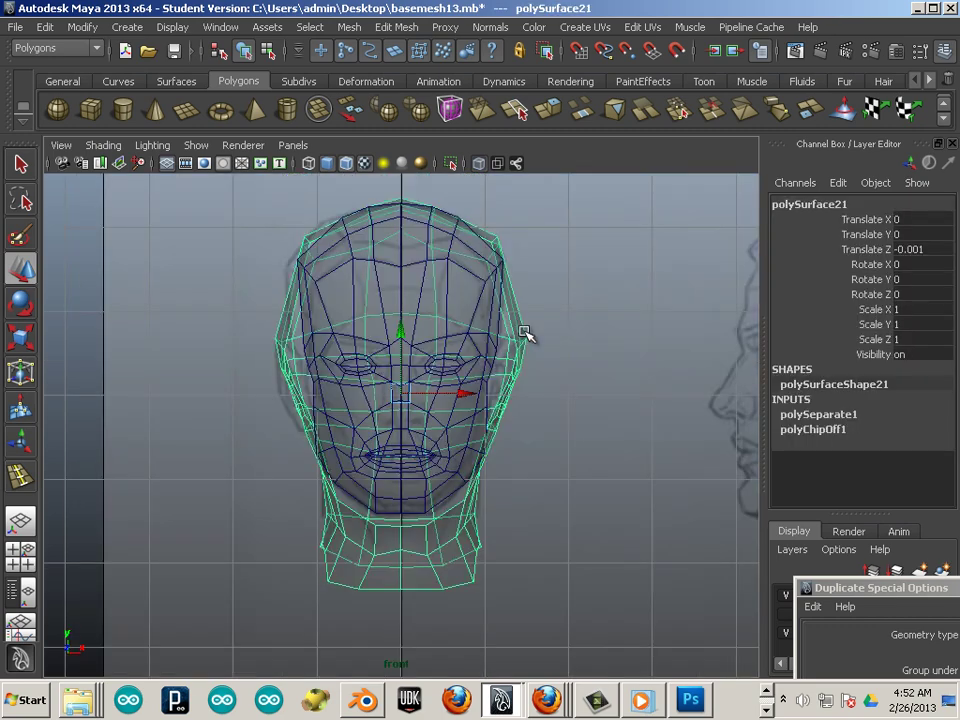
scroll(506, 375, up, 2)
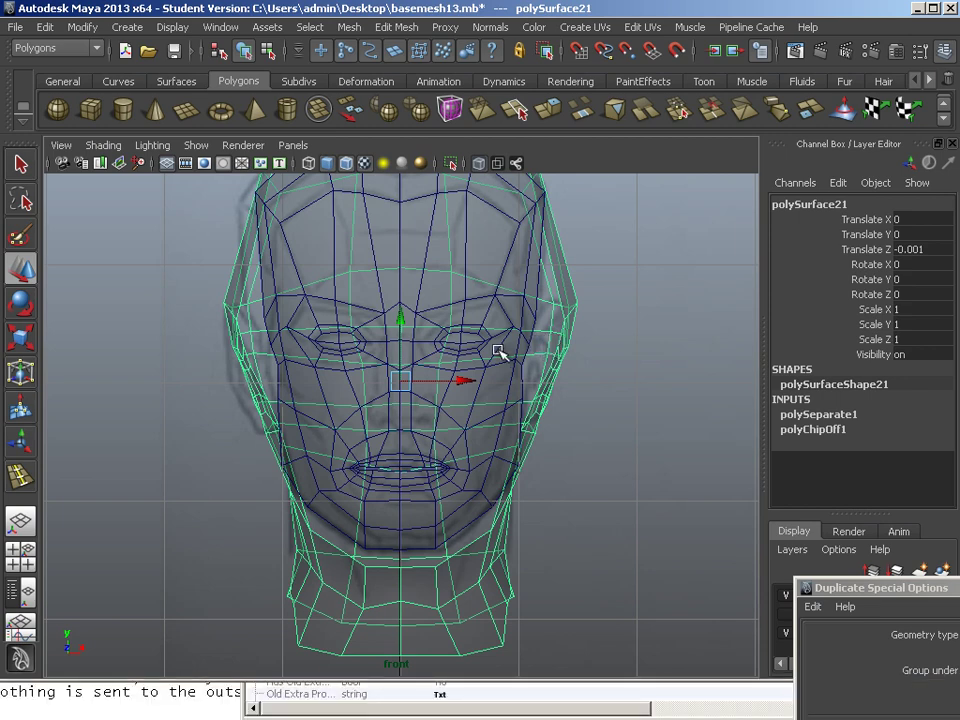
key(F8)
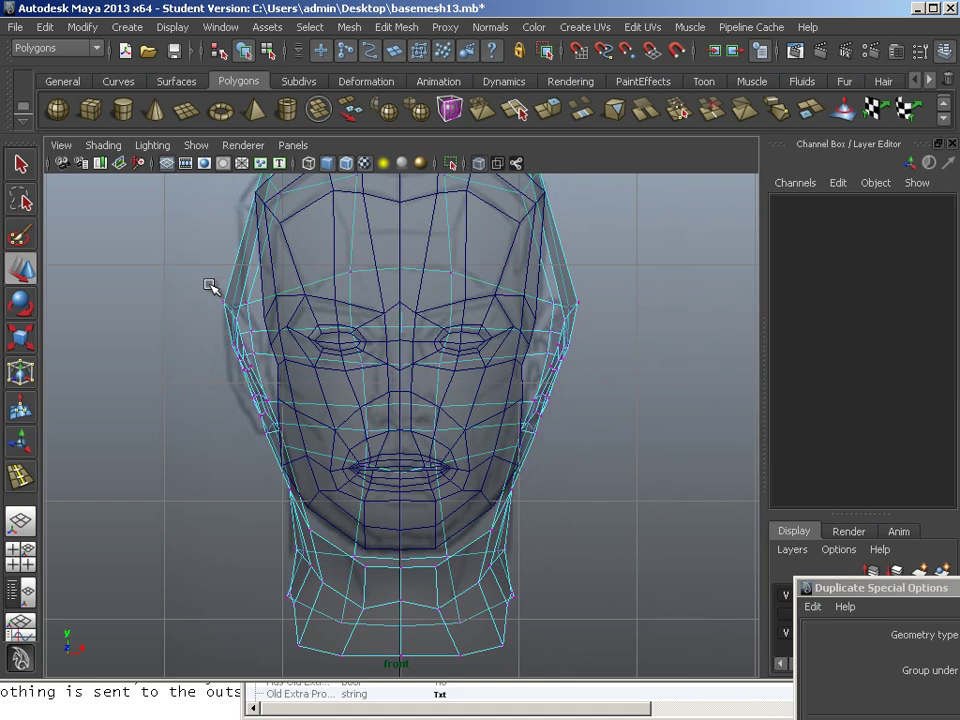
drag(161, 272, 344, 381)
drag(652, 511, 634, 469)
scroll(540, 442, up, 1)
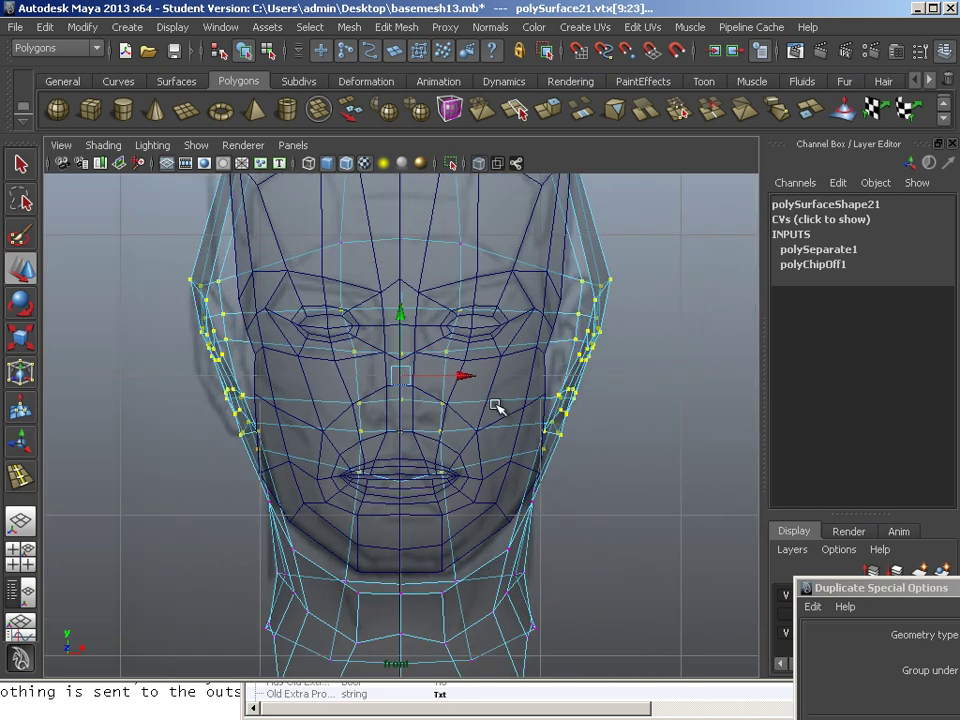
key(r)
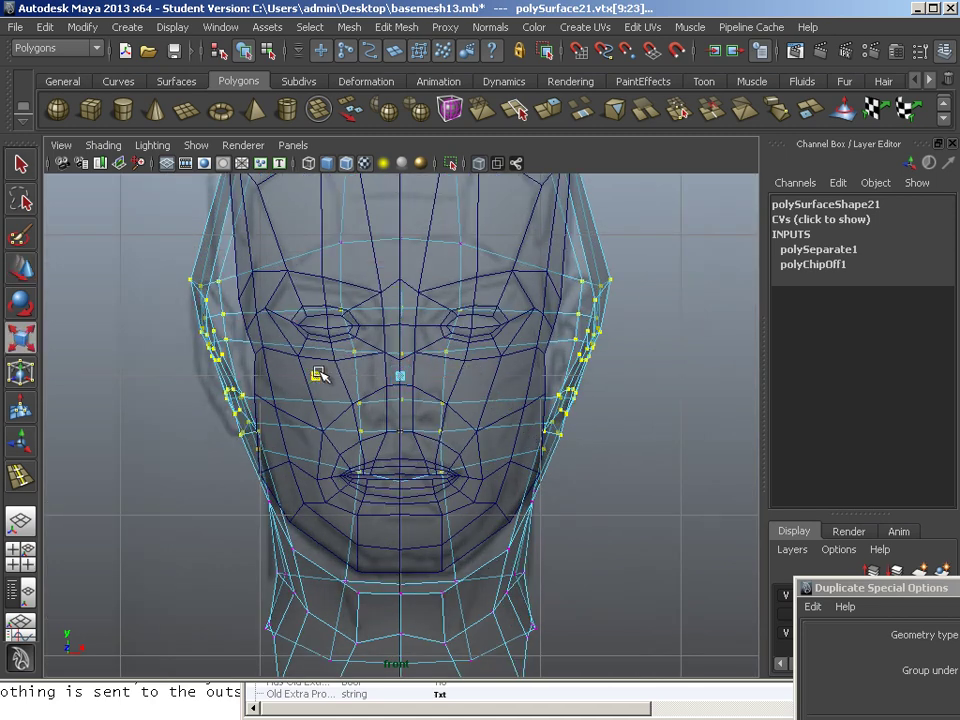
drag(318, 374, 334, 375)
click(616, 402)
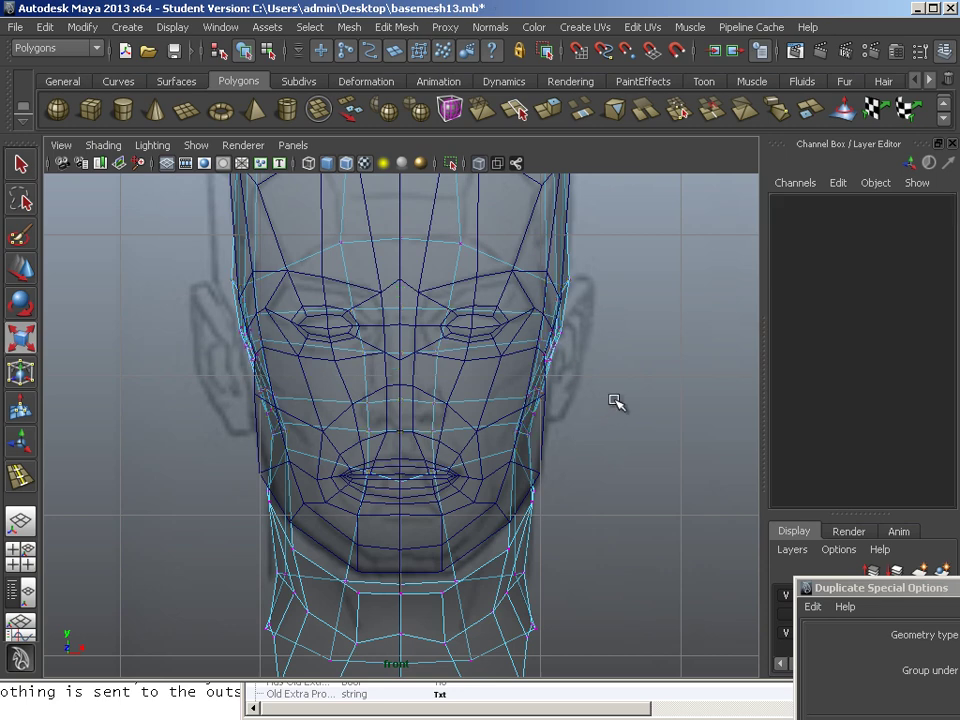
In the side view, move the back-of-head piece's front border vertices at the crown onto the face mesh's rear edge
alt+middle_drag(626, 328, 617, 450)
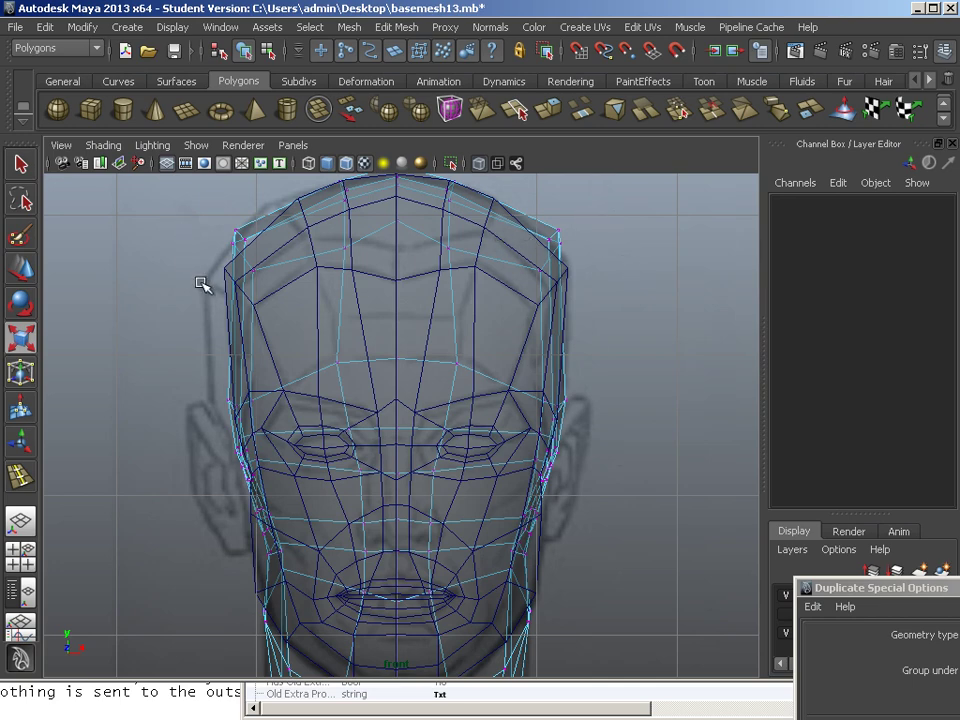
key(space)
key(space)
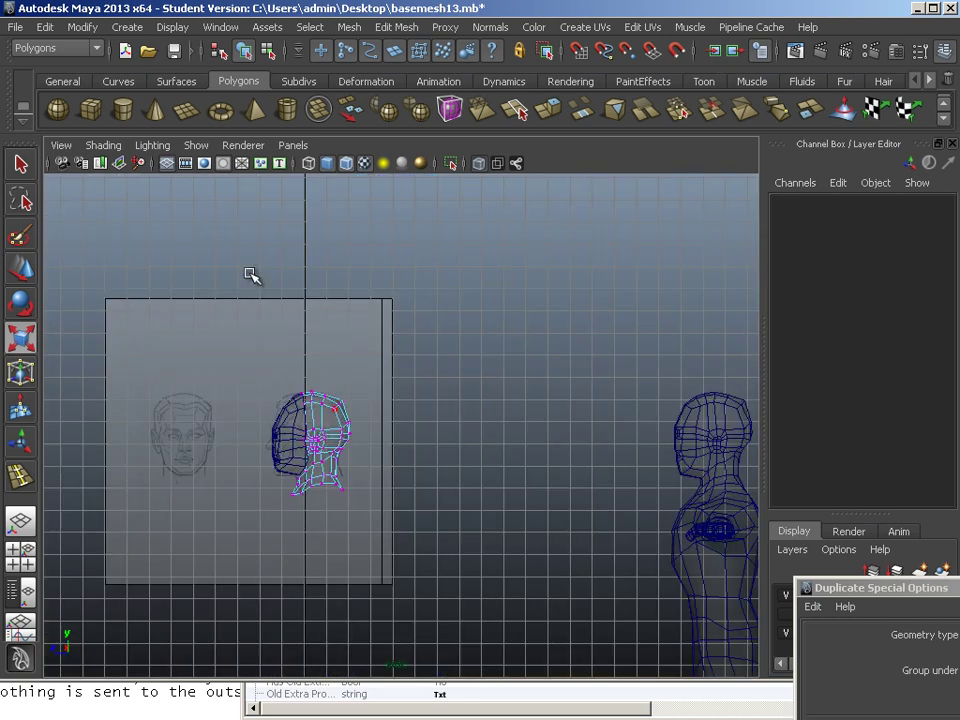
scroll(256, 414, up, 5)
alt+middle_drag(183, 399, 403, 384)
scroll(405, 385, up, 10)
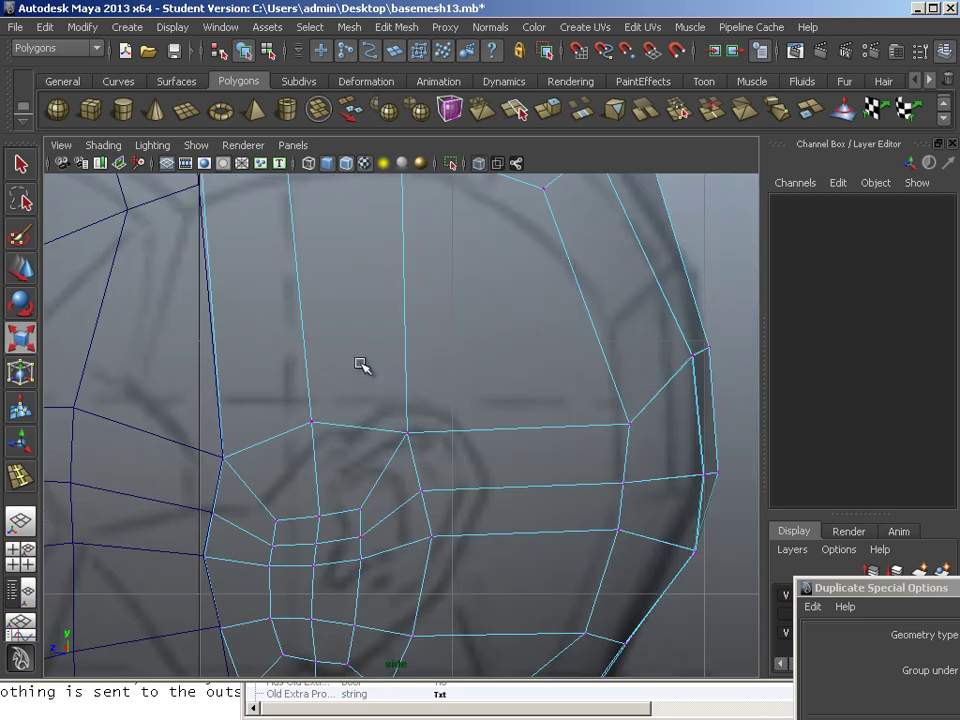
drag(421, 343, 339, 424)
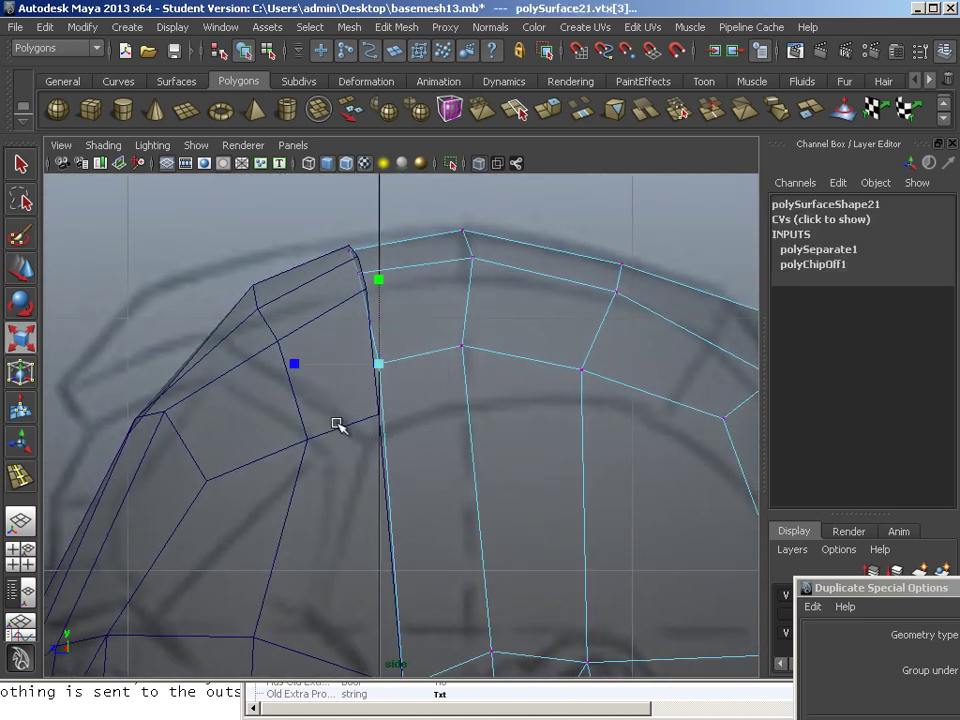
key(w)
drag(380, 369, 387, 418)
drag(318, 221, 366, 268)
drag(412, 387, 368, 445)
click(390, 415)
click(381, 417)
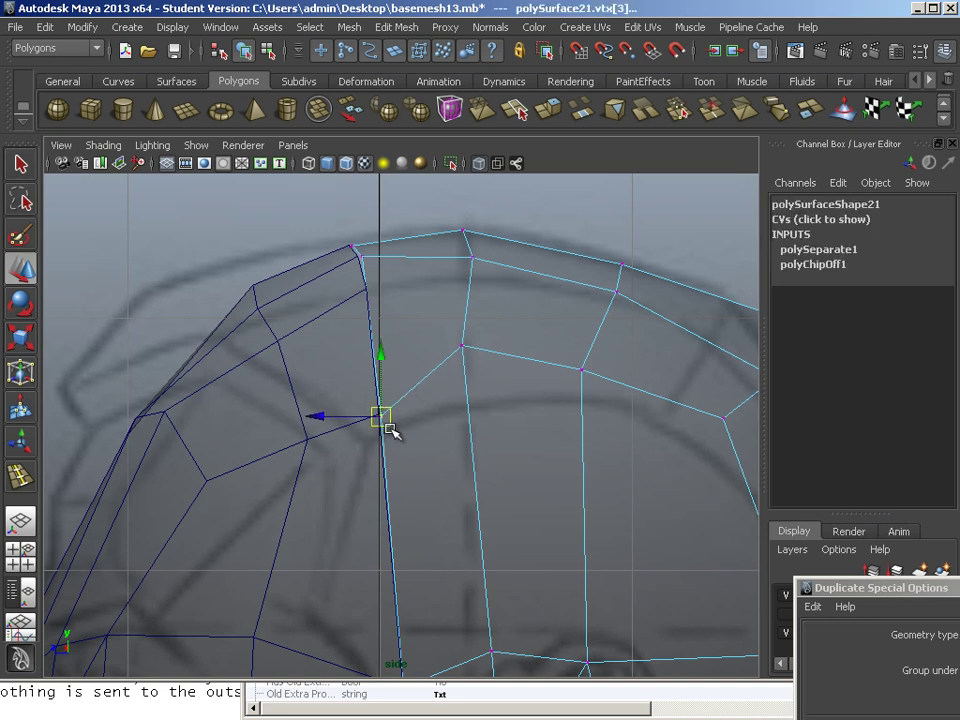
drag(380, 421, 381, 420)
Move the back-of-head piece's lower border vertices onto the face mesh's jaw corner, lower jaw edge and under-chin point
alt+middle_drag(371, 485, 391, 297)
scroll(428, 480, down, 4)
alt+middle_drag(426, 498, 402, 366)
alt+middle_drag(419, 417, 431, 300)
alt+right_drag(450, 396, 498, 408)
alt+middle_drag(410, 384, 414, 399)
scroll(450, 450, up, 5)
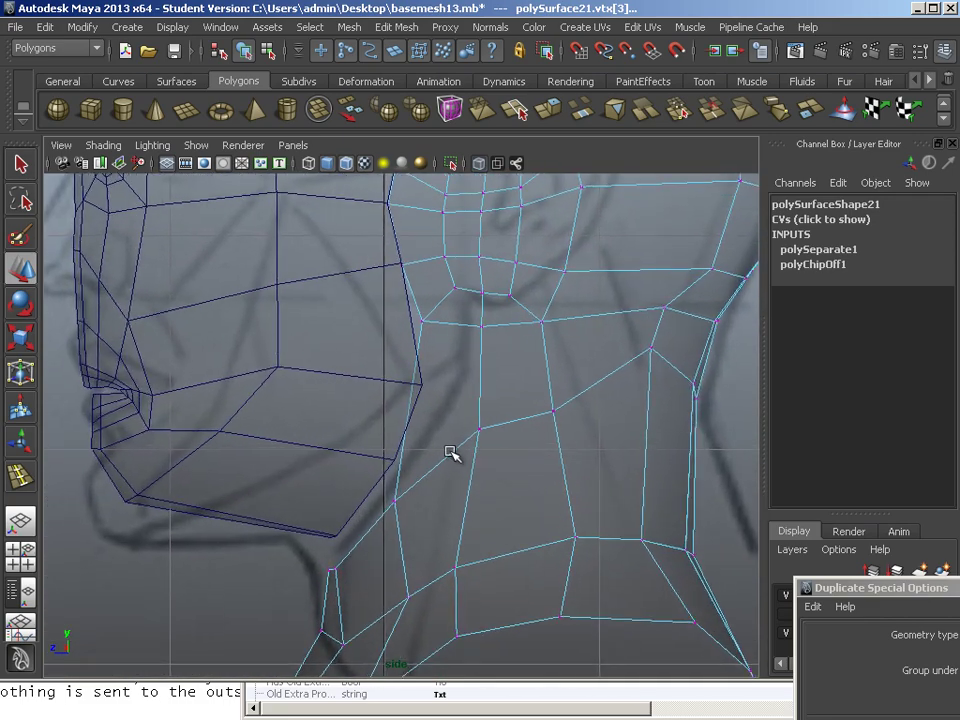
drag(424, 469, 367, 530)
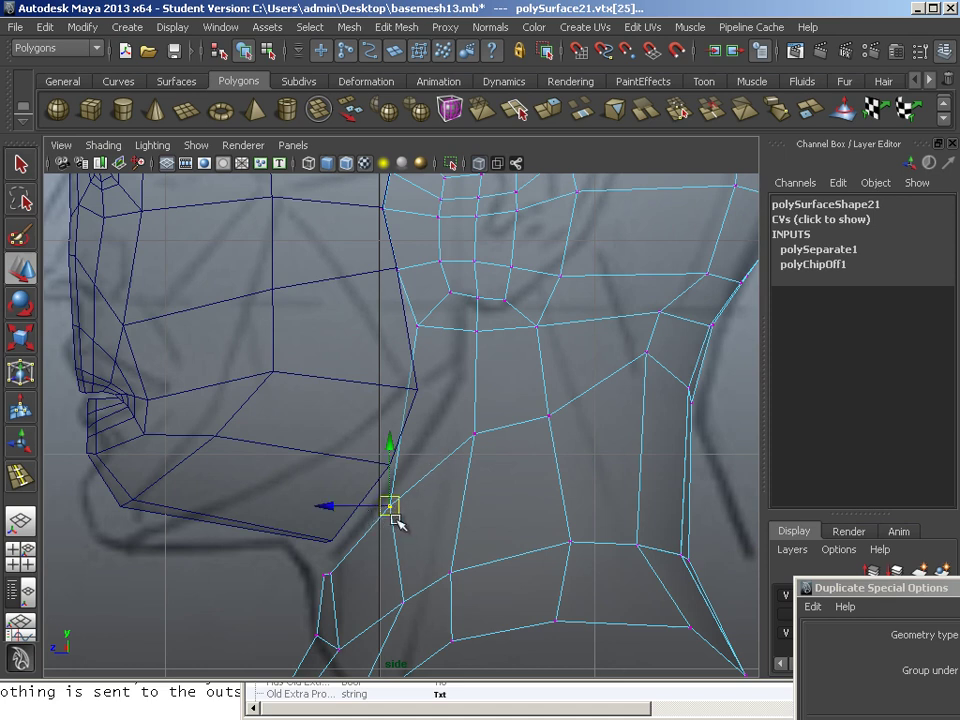
drag(392, 512, 394, 469)
click(418, 392)
click(390, 462)
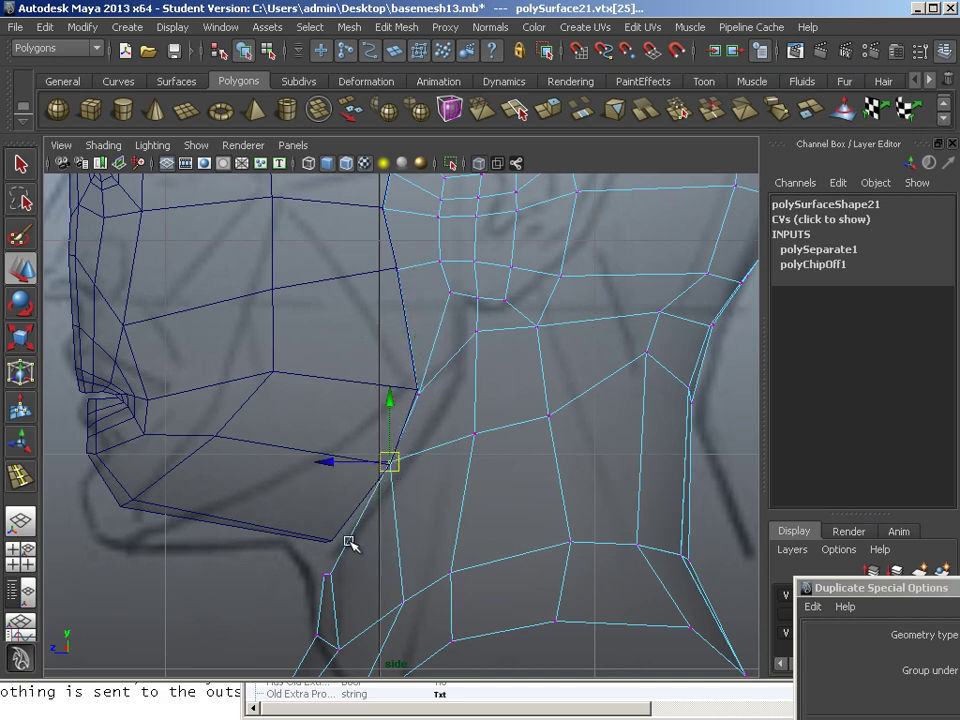
drag(288, 602, 329, 541)
Lower the two front vertices of the inner crown row on the side of the back-of-head piece
alt+middle_drag(431, 381, 415, 511)
scroll(402, 475, down, 4)
alt+middle_drag(392, 450, 364, 493)
alt+middle_drag(426, 384, 422, 429)
scroll(427, 443, up, 1)
alt+middle_drag(505, 385, 524, 473)
click(399, 367)
drag(398, 369, 399, 392)
click(454, 376)
drag(456, 381, 457, 398)
Reposition the rear vertices of the inner crown row to continue a smooth curve around the back of the skull
alt+middle_drag(457, 398, 422, 388)
alt+right_drag(422, 388, 503, 396)
click(477, 387)
drag(476, 388, 489, 369)
click(506, 363)
click(532, 336)
drag(533, 338, 512, 350)
alt+middle_drag(517, 403, 541, 264)
drag(525, 353, 528, 354)
Select the cluster of inner ear vertices and move it slightly back toward the ear in the reference sketch
alt+middle_drag(380, 373, 437, 330)
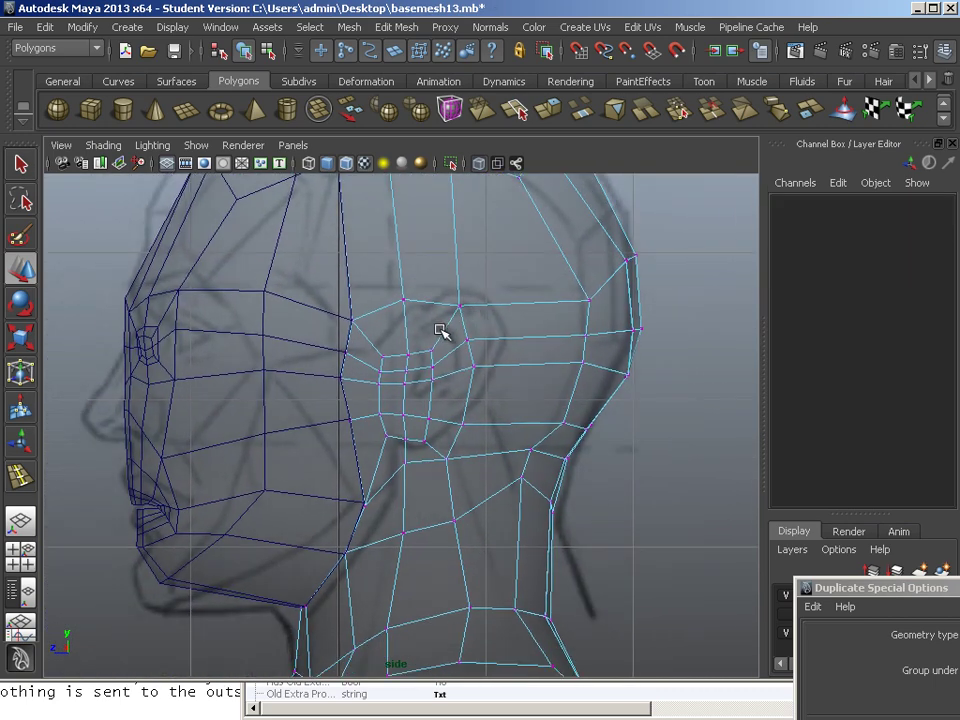
alt+right_drag(437, 330, 478, 346)
drag(357, 285, 476, 480)
mouse_move(424, 377)
mouse_down()
mouse_move(435, 364)
mouse_move(439, 374)
mouse_up()
Reposition the vertices surrounding the ear cluster one by one to follow the reference ear's outline
click(478, 290)
drag(477, 288, 504, 283)
click(488, 326)
drag(488, 326, 475, 350)
drag(482, 360, 503, 371)
alt+middle_drag(484, 421, 487, 370)
alt+right_drag(487, 368, 517, 363)
click(499, 373)
drag(498, 375, 489, 369)
click(476, 420)
drag(477, 419, 452, 411)
Reselect the inner ear vertices, move them slightly, and scale the cluster down within the ear outline
drag(385, 272, 460, 396)
drag(422, 332, 429, 307)
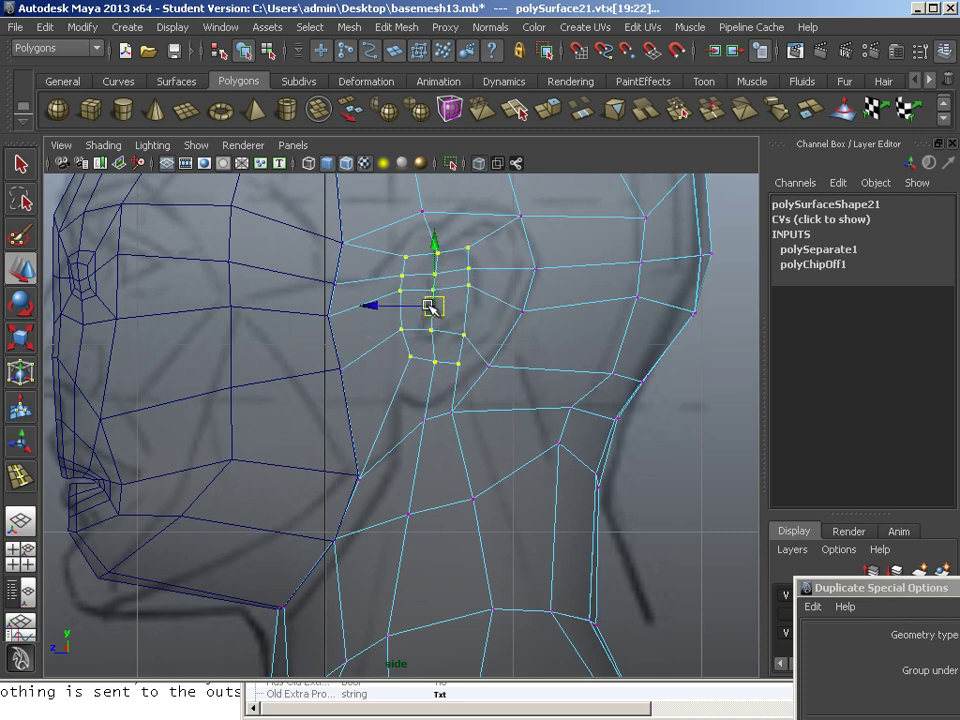
key(r)
alt+middle_drag(366, 302, 360, 399)
drag(355, 394, 412, 358)
drag(441, 315, 441, 335)
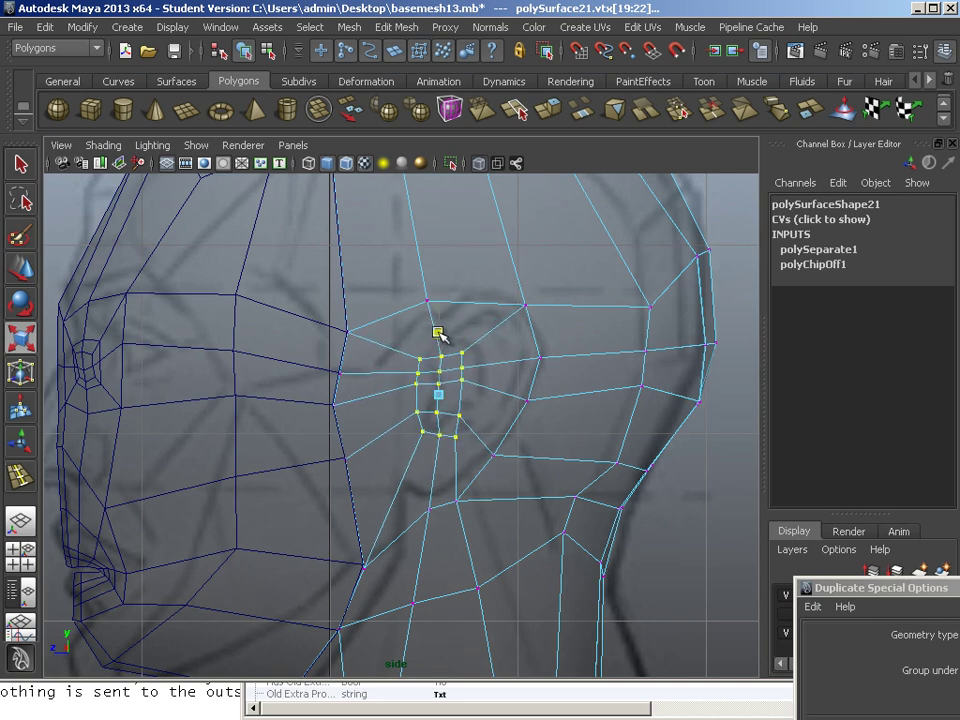
Rotate the inner ear vertex cluster slightly to the reference ear's tilt and move it up and back
click(439, 394)
key(e)
mouse_move(506, 327)
mouse_down()
mouse_move(518, 356)
mouse_move(513, 344)
mouse_up()
key(w)
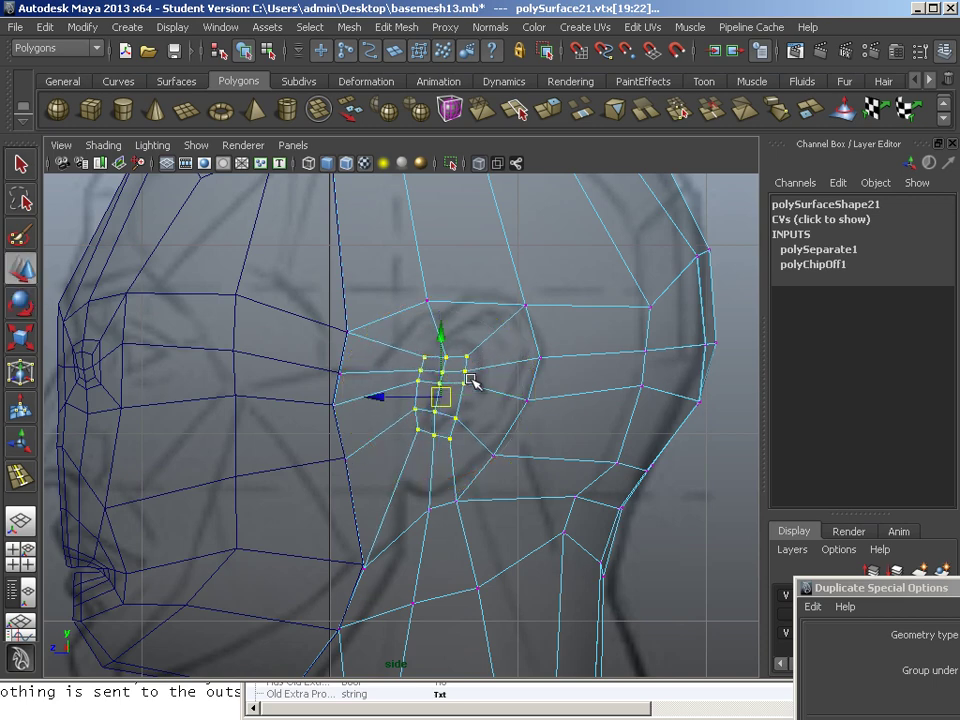
drag(440, 395, 453, 387)
click(391, 449)
alt+middle_drag(392, 450, 411, 433)
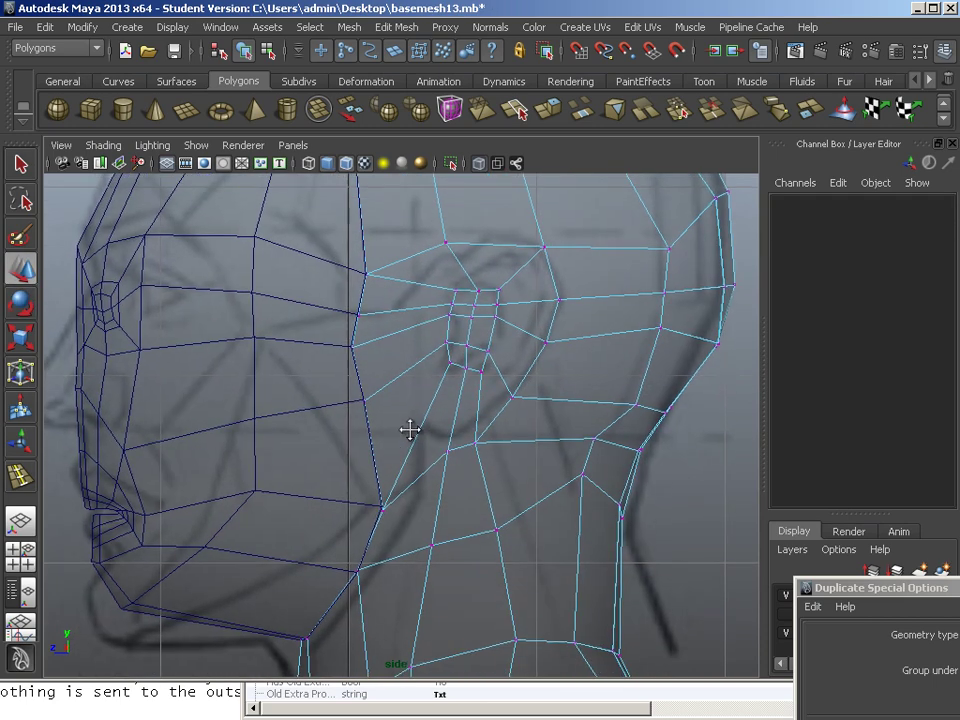
Move the jaw corner vertex of the back-of-head piece, and the matching face mesh vertex, up and back to the same jawline point
click(382, 510)
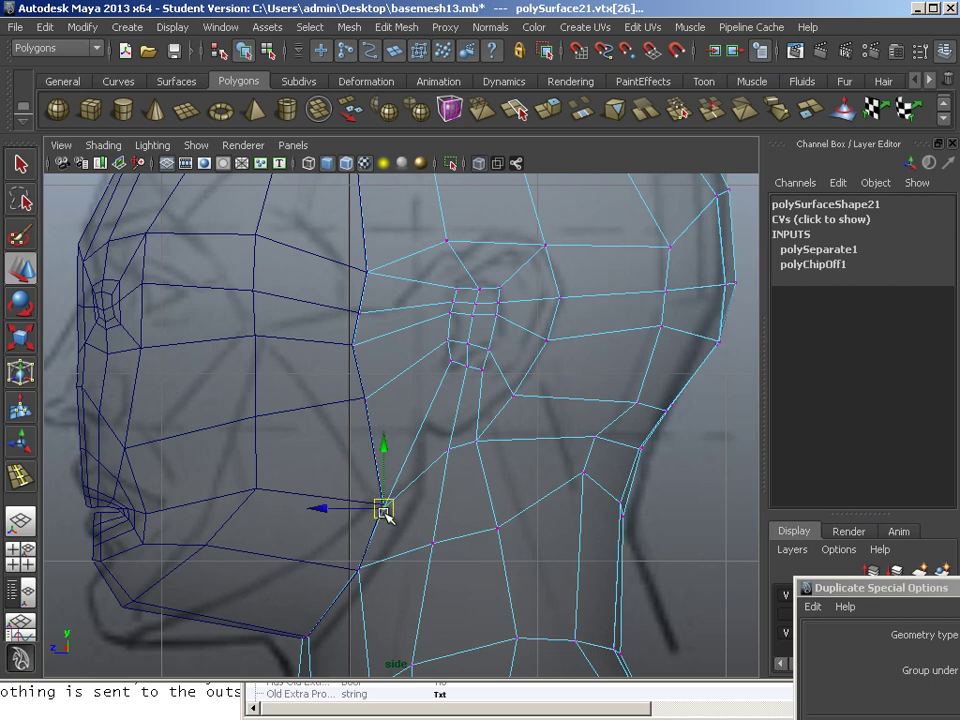
drag(382, 510, 421, 479)
click(343, 504)
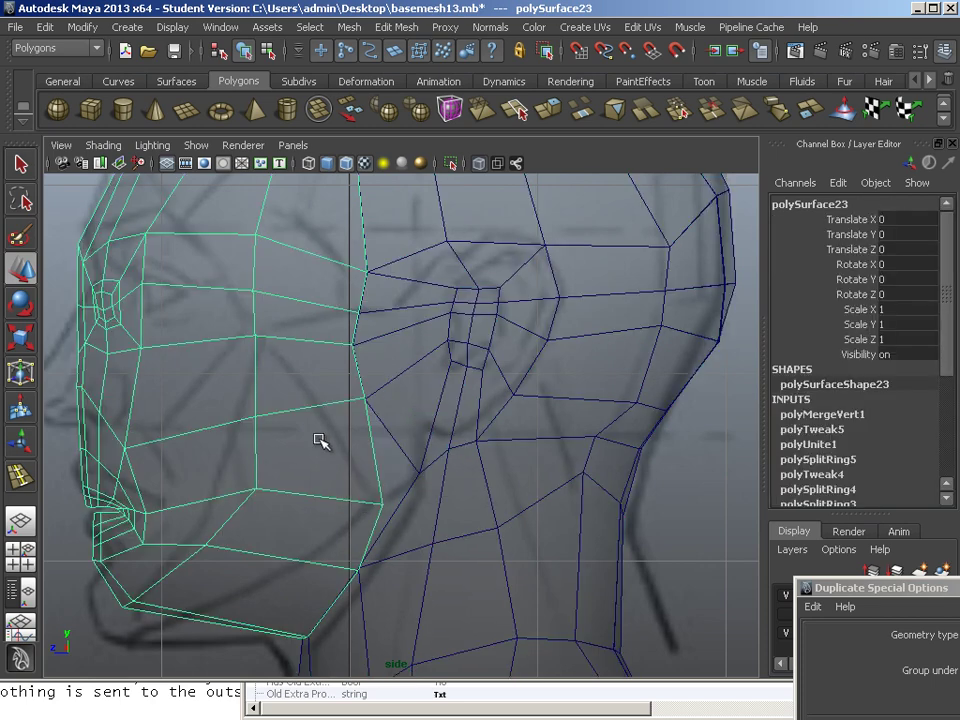
key(F8)
click(382, 506)
drag(384, 508, 422, 472)
Select the face mesh's vertices around the eye and move them back and slightly up toward the reference eye
alt+middle_drag(343, 360, 370, 264)
alt+middle_drag(379, 424, 391, 590)
alt+middle_drag(379, 456, 448, 534)
scroll(430, 520, down, 3)
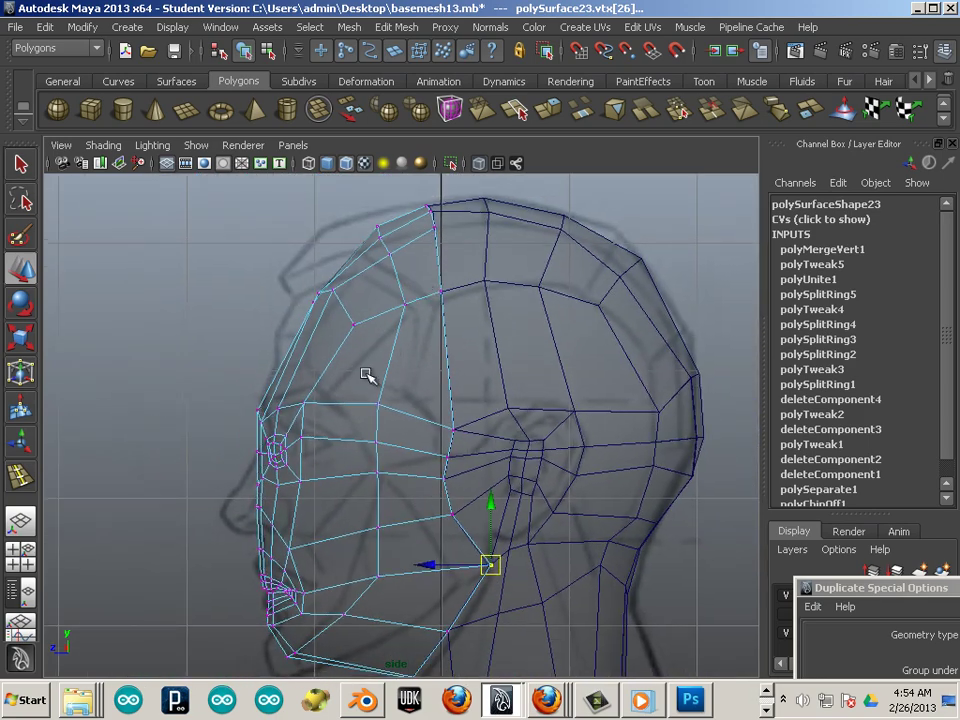
scroll(431, 336, up, 5)
scroll(500, 400, up, 1)
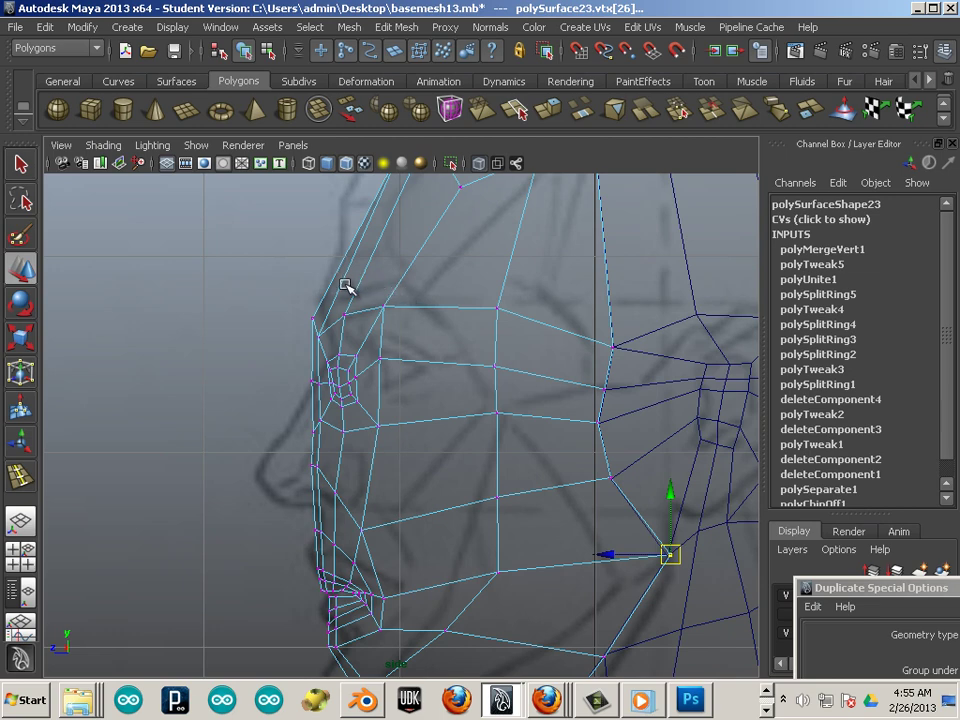
scroll(350, 287, up, 3)
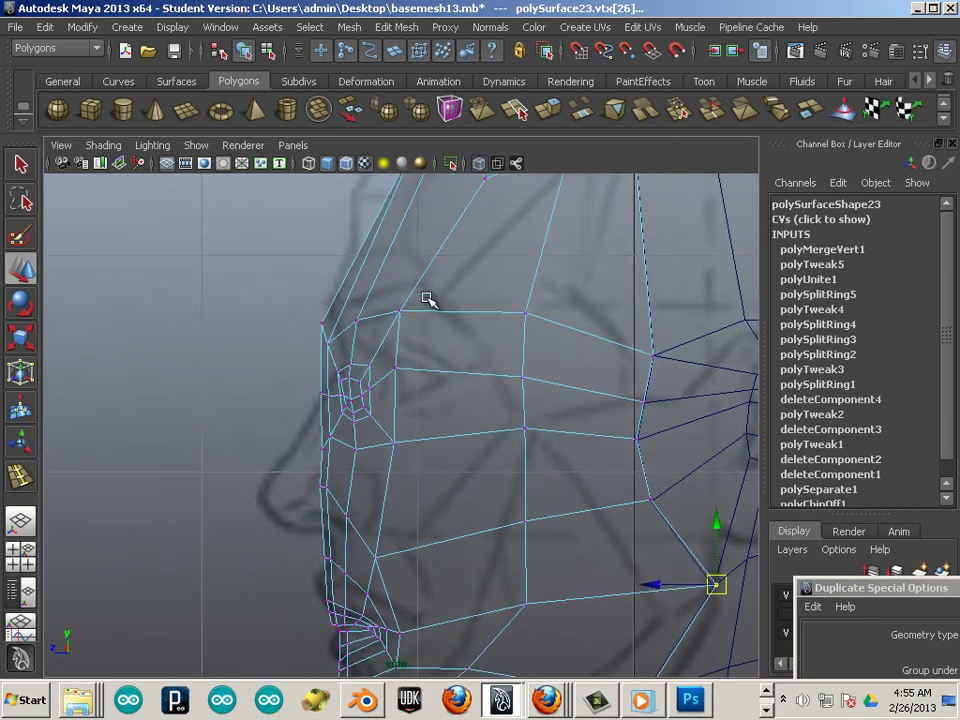
drag(427, 300, 336, 457)
click(369, 390)
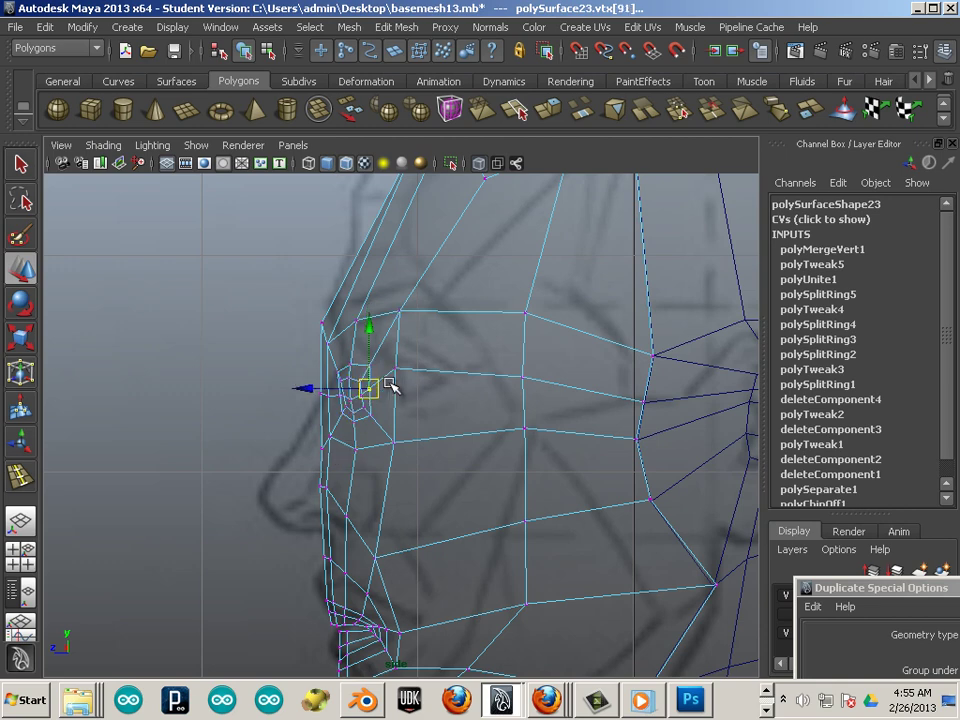
key(ctrl+z)
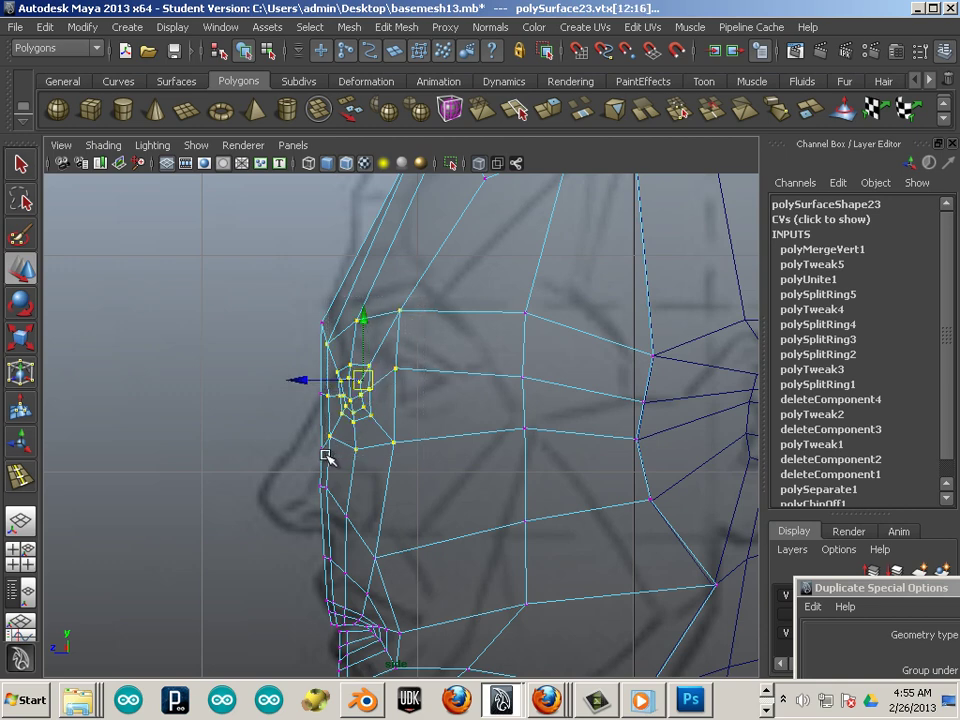
drag(368, 390, 418, 373)
alt+middle_drag(418, 373, 376, 422)
Move the face mesh's two outer eye-loop vertices back toward the cheek, and adjust the vertex under the eye slightly
click(405, 347)
drag(406, 351, 444, 403)
click(399, 398)
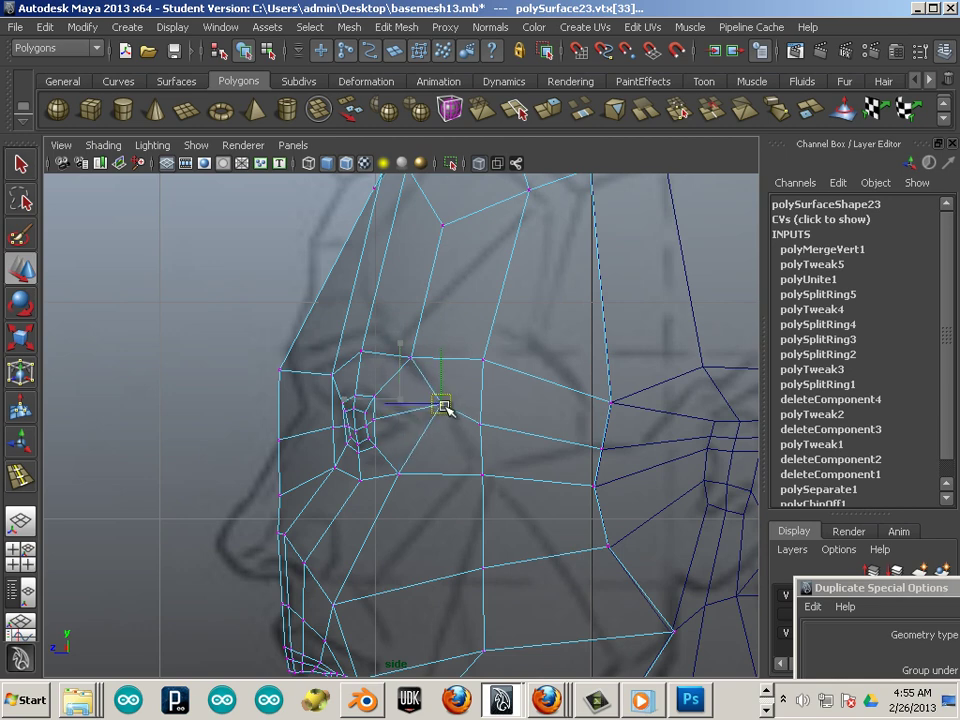
click(398, 475)
drag(398, 475, 444, 476)
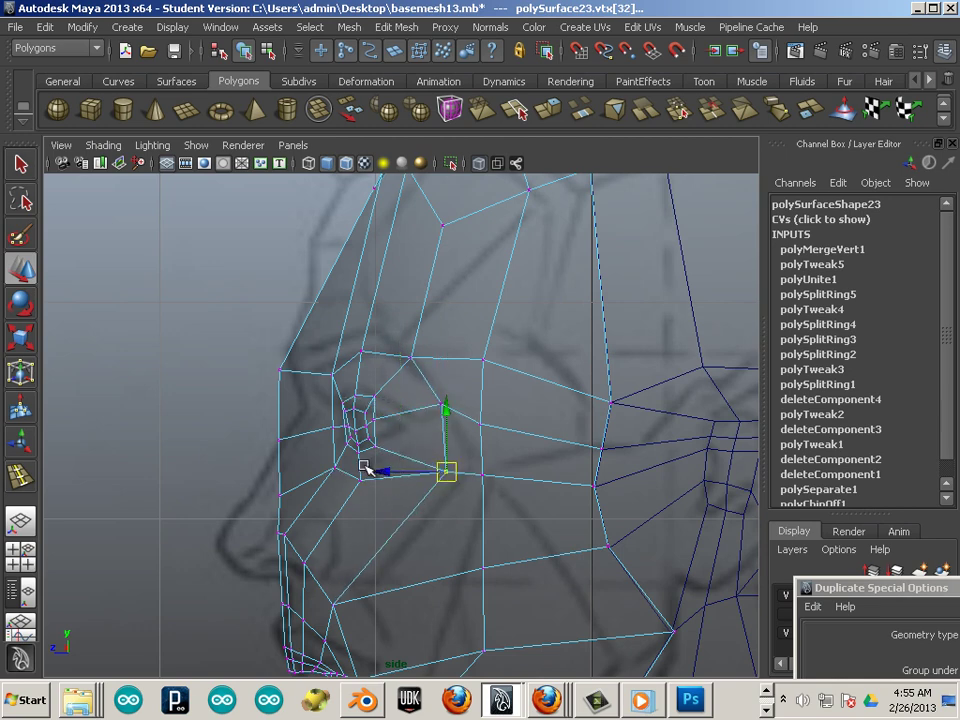
drag(350, 473, 369, 487)
alt+middle_drag(354, 465, 388, 330)
scroll(380, 350, up, 1)
alt+middle_drag(391, 416, 389, 375)
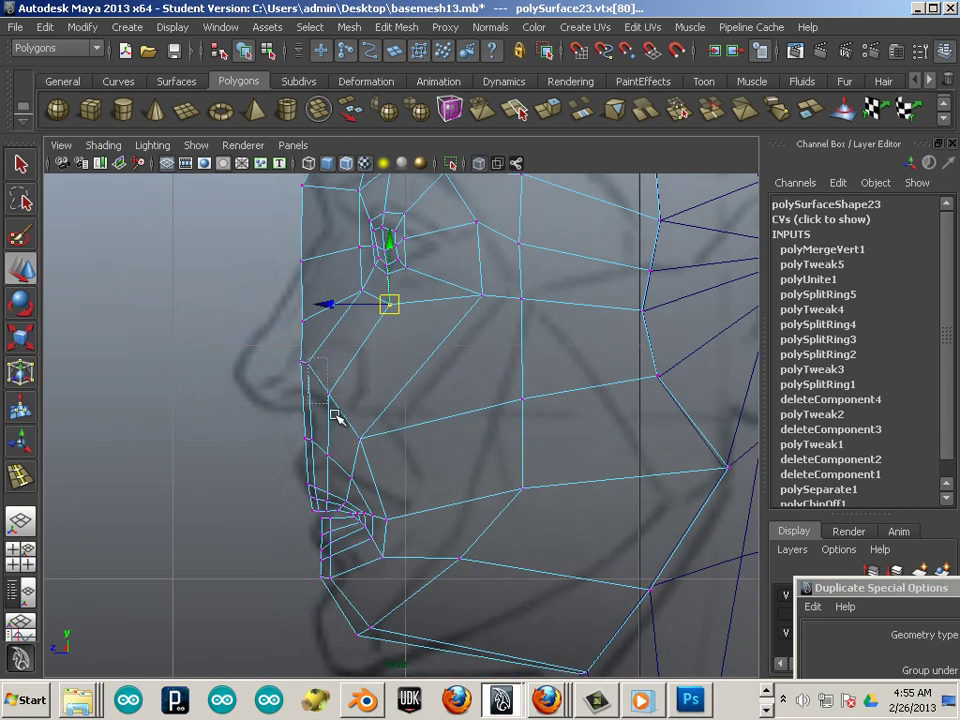
drag(340, 424, 390, 450)
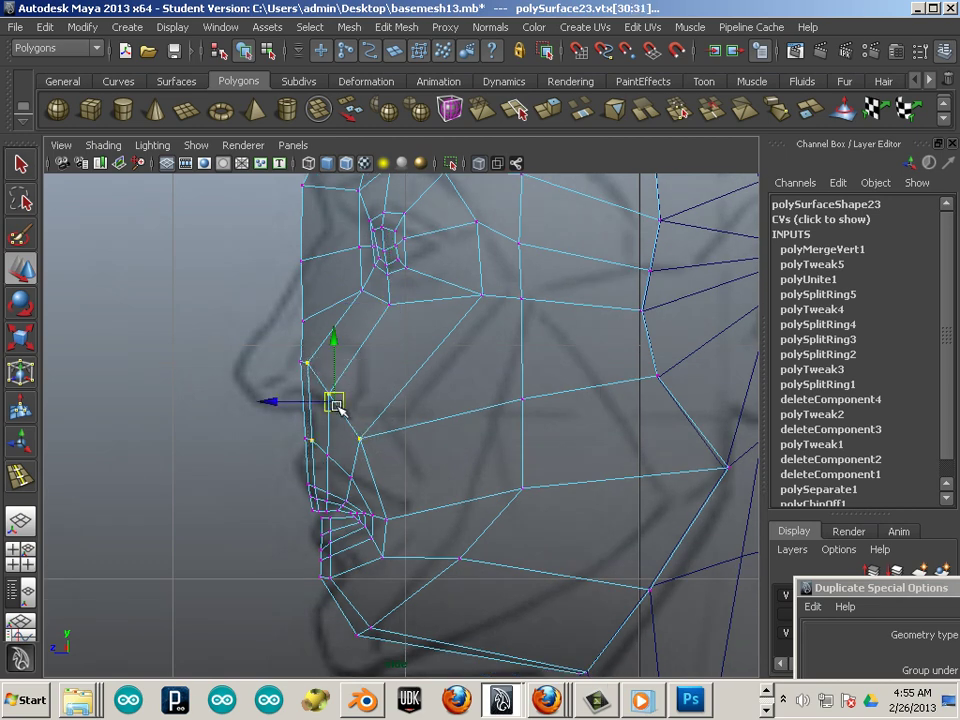
mouse_move(336, 403)
mouse_down()
mouse_move(381, 397)
mouse_move(350, 393)
mouse_up()
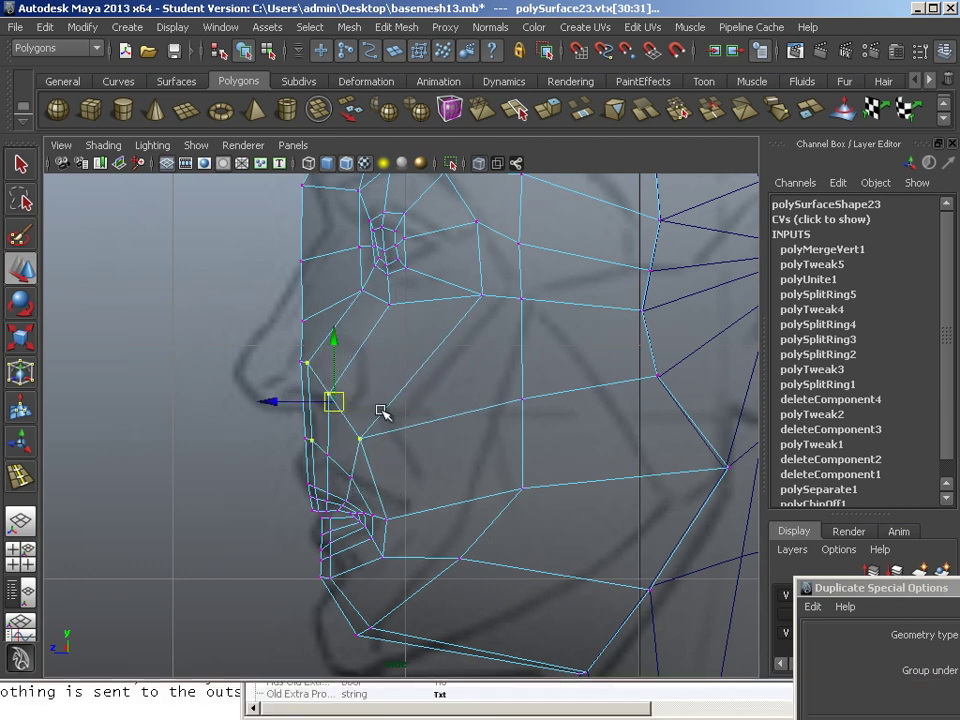
click(348, 435)
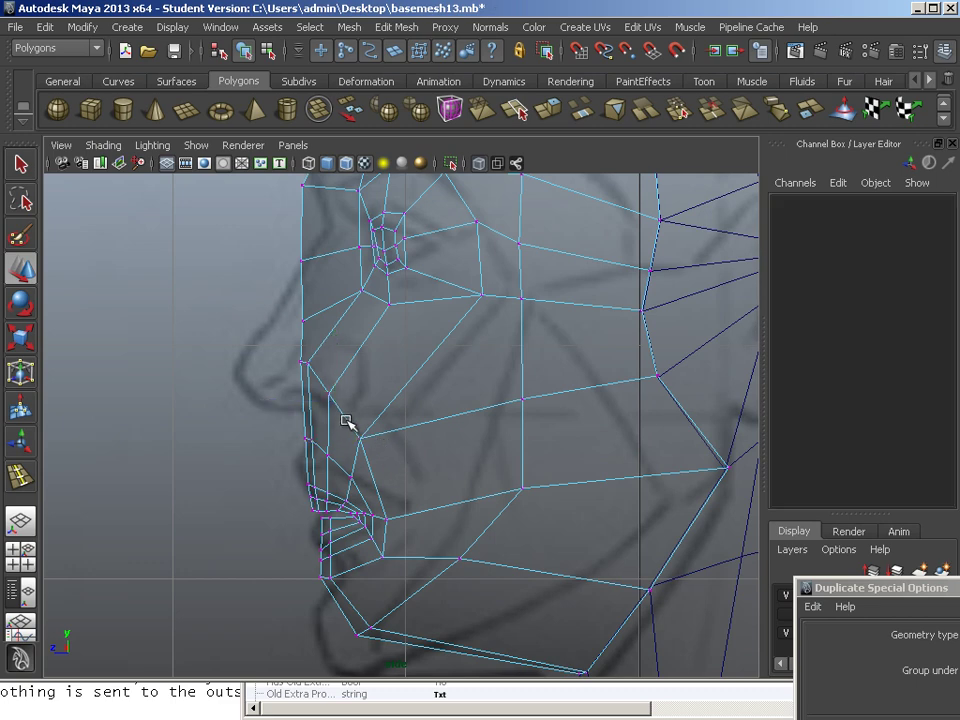
Select the face mesh's edge loop around the mouth, check it in perspective, and move it back and slightly up in the side view
key(F10)
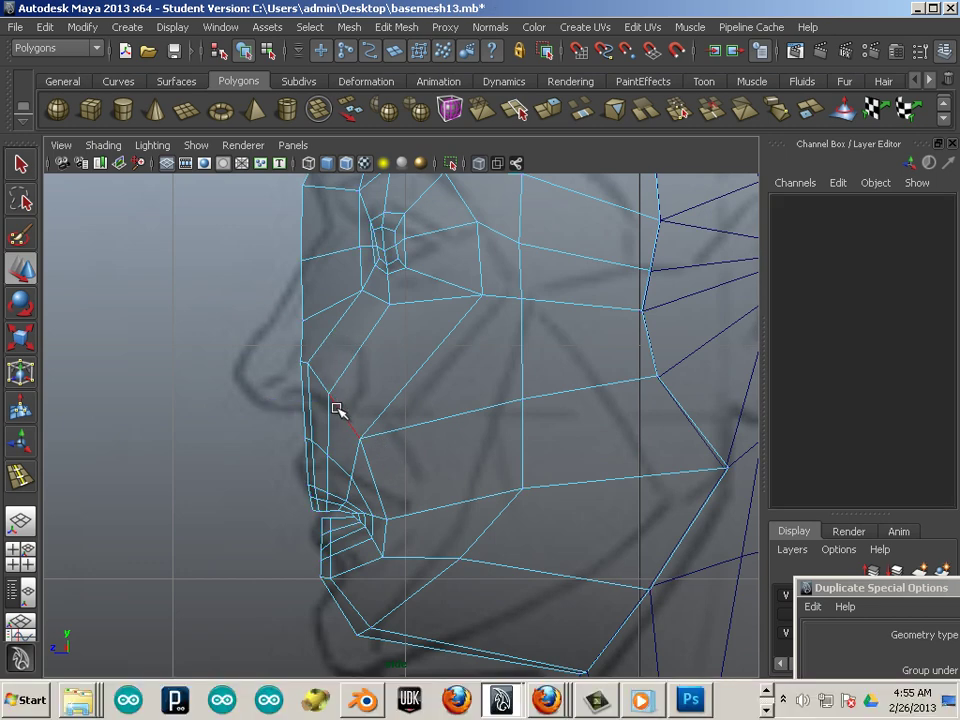
click(336, 410)
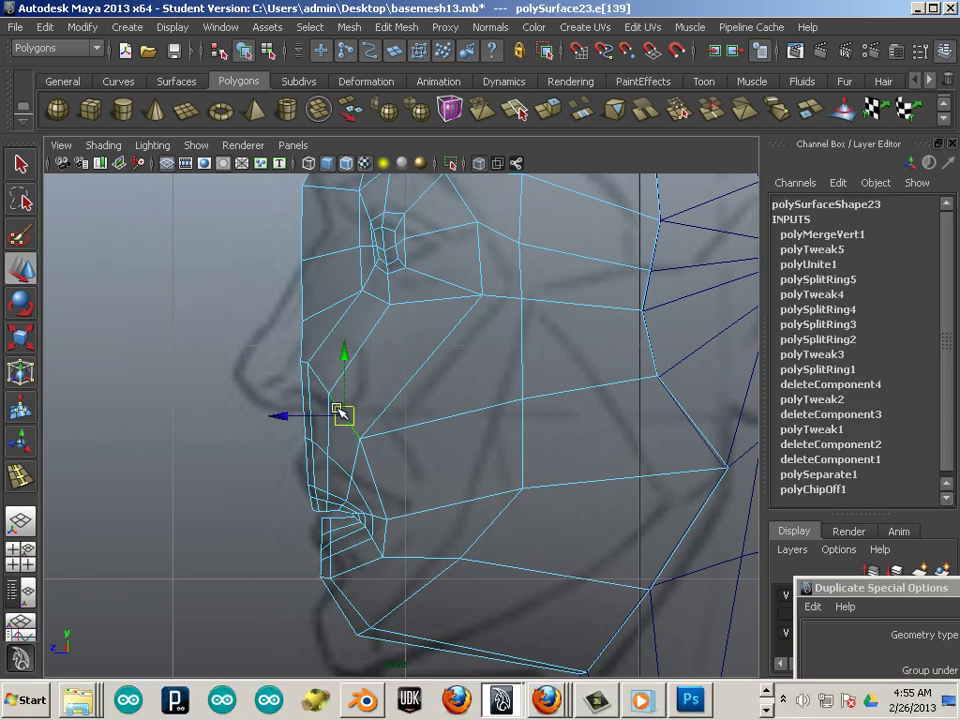
double_click(366, 461)
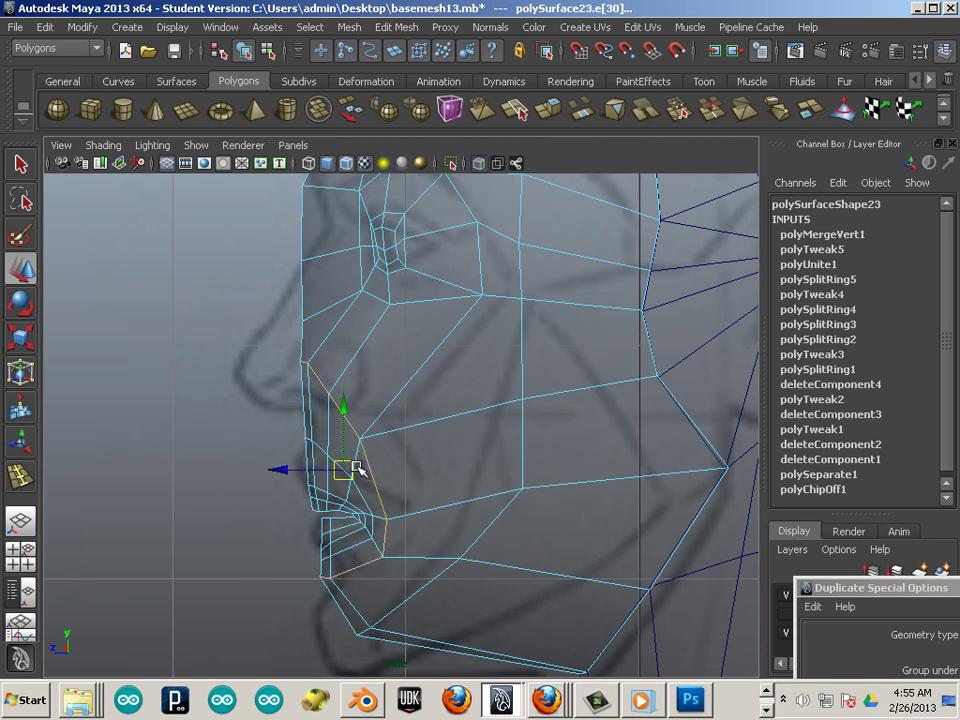
key(space)
key(space)
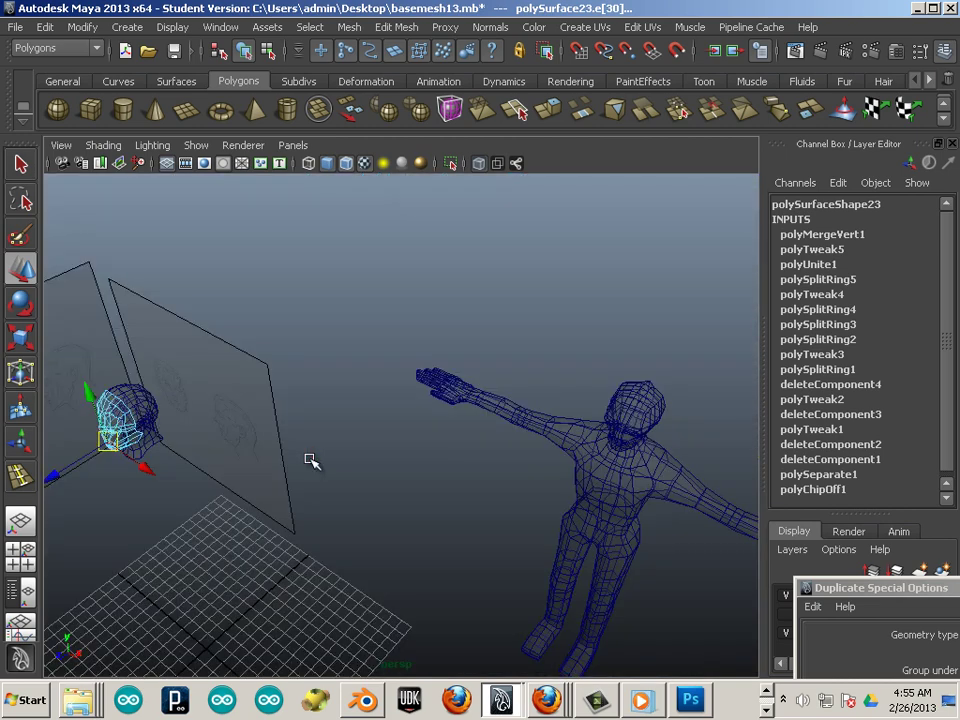
alt+drag(308, 450, 360, 392)
alt+right_drag(360, 392, 480, 500)
mouse_move(400, 470)
alt+mouse_down()
mouse_move(397, 439)
mouse_move(403, 451)
alt+mouse_up()
alt+right_drag(403, 451, 412, 457)
key(space)
key(space)
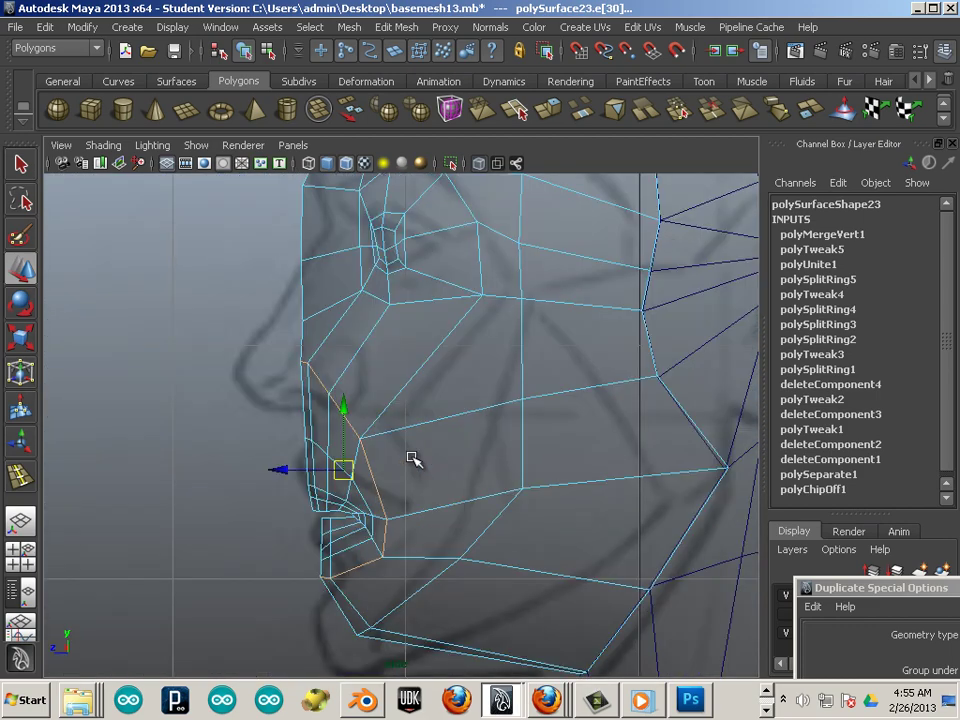
drag(349, 467, 384, 470)
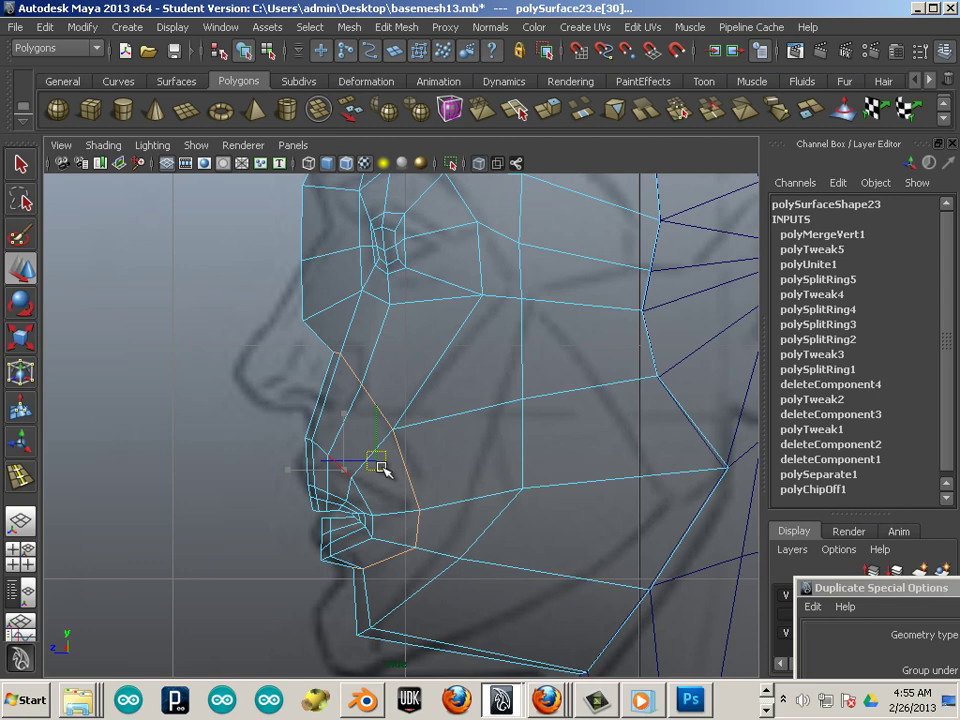
drag(381, 468, 370, 473)
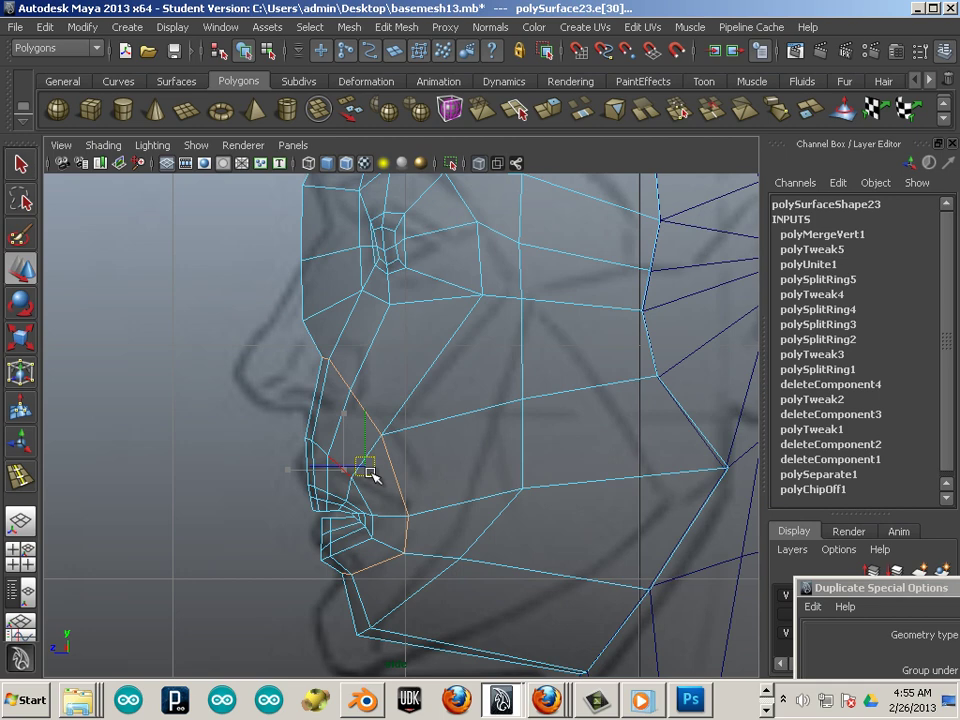
Move the face mesh's underside and front chin vertices down and forward to the reference chin outline
alt+middle_drag(366, 570, 384, 446)
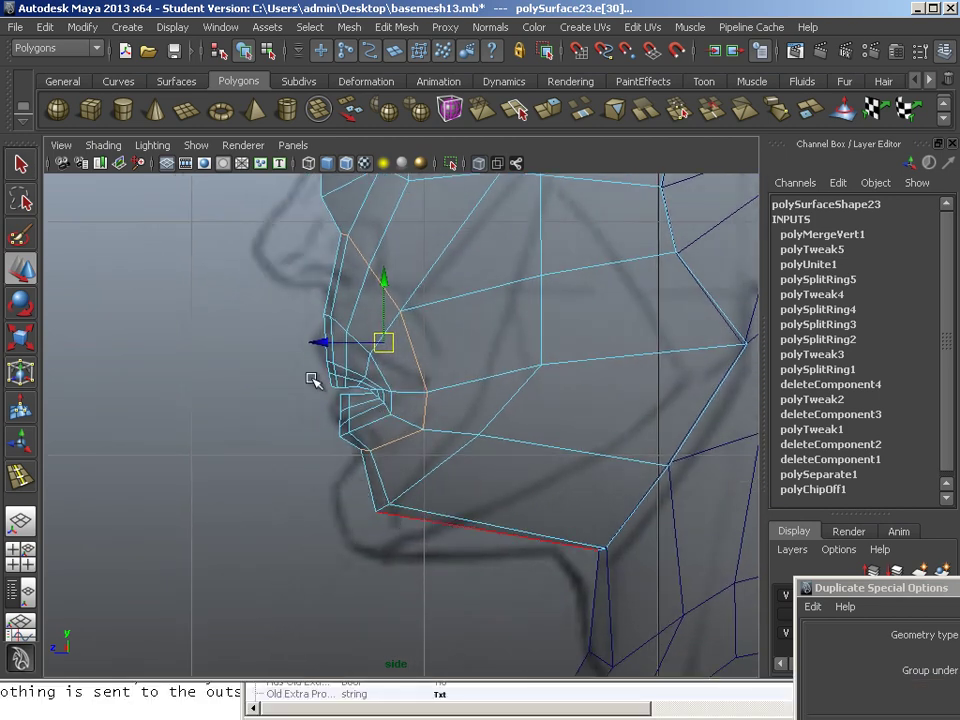
right_drag(312, 378, 311, 378)
drag(421, 497, 368, 555)
drag(372, 554, 369, 552)
scroll(352, 493, up, 2)
click(367, 447)
drag(368, 448, 338, 508)
Insert an edge loop around the mouth, midway between the outer lip loop and the surrounding mouth loop
alt+middle_drag(339, 480, 331, 511)
alt+right_drag(331, 511, 363, 506)
key(y)
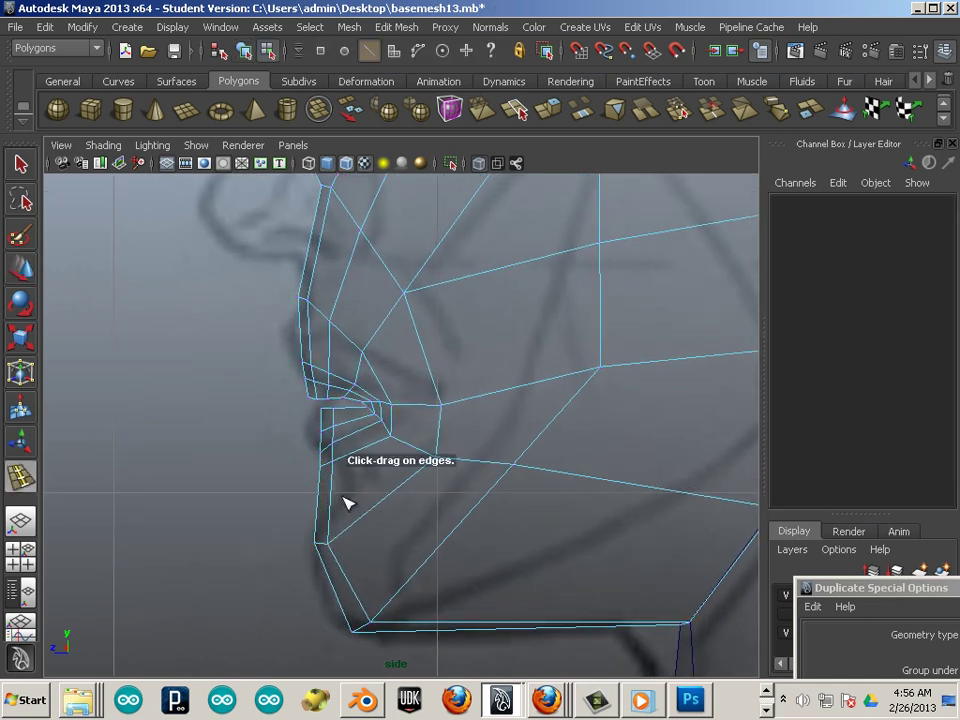
click(329, 498)
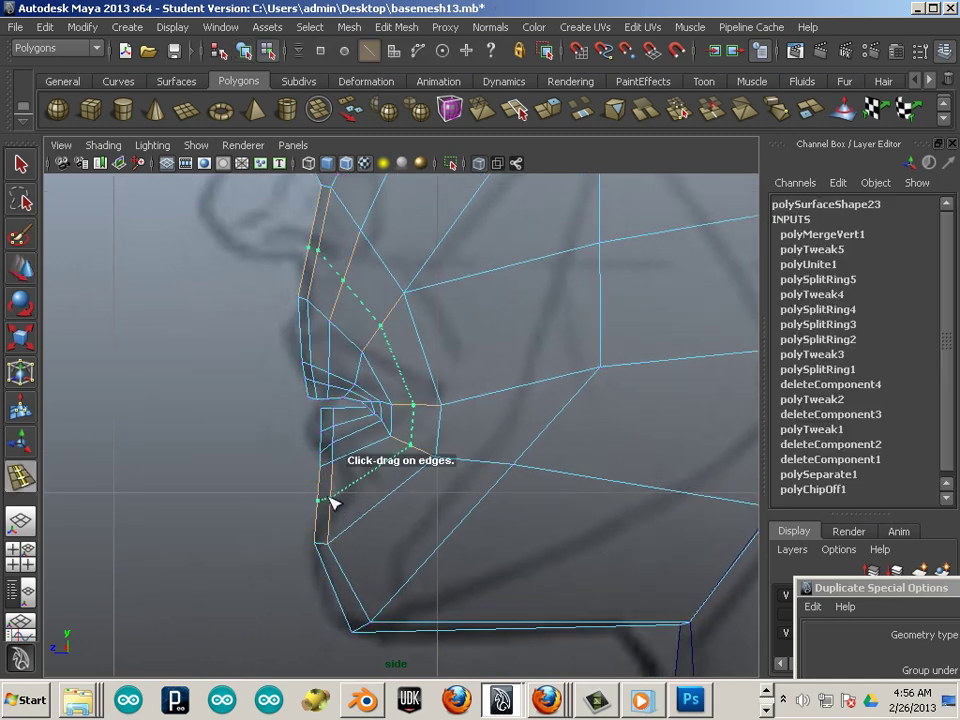
click(22, 268)
Move the profile vertices of the lower lip and the crease beneath it onto the reference outline
key(F9)
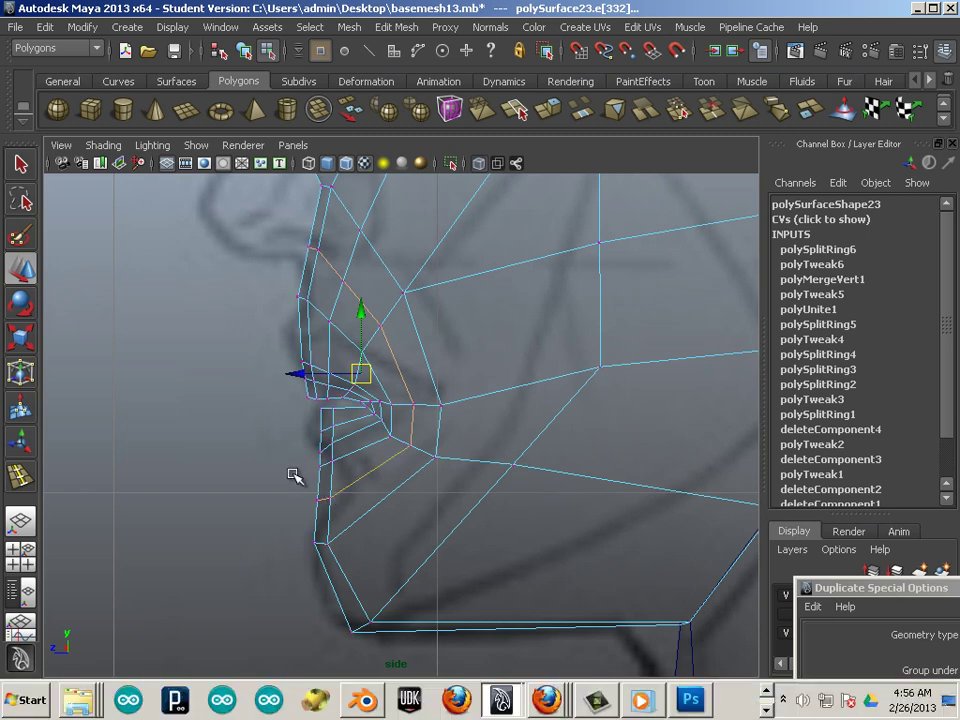
drag(293, 477, 348, 492)
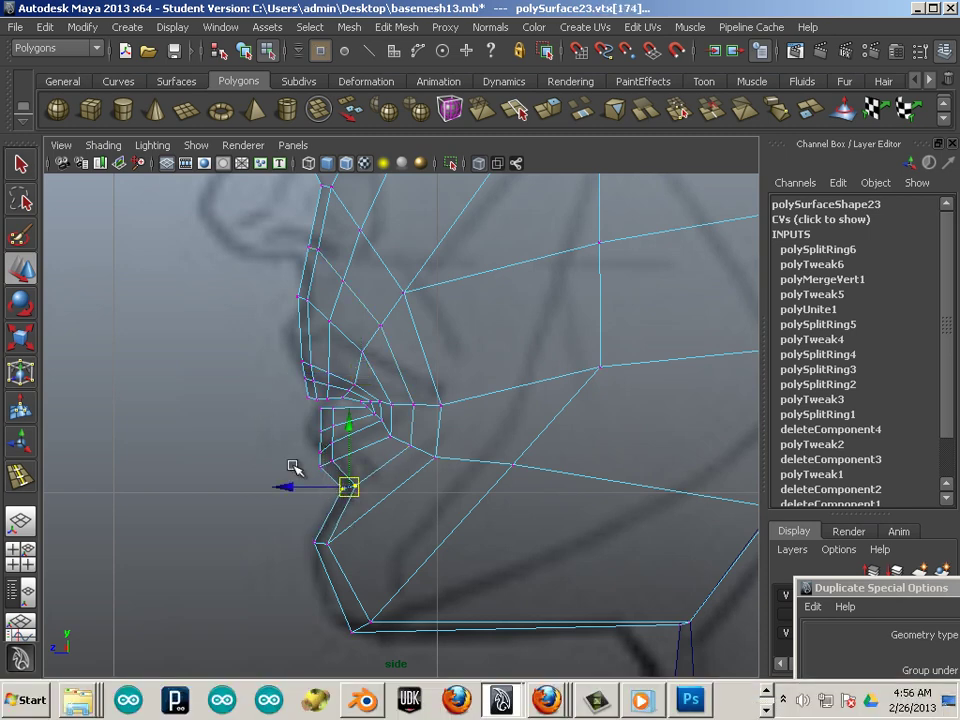
alt+right_drag(294, 465, 410, 509)
drag(312, 438, 367, 494)
alt+middle_drag(311, 468, 318, 558)
scroll(346, 472, up, 1)
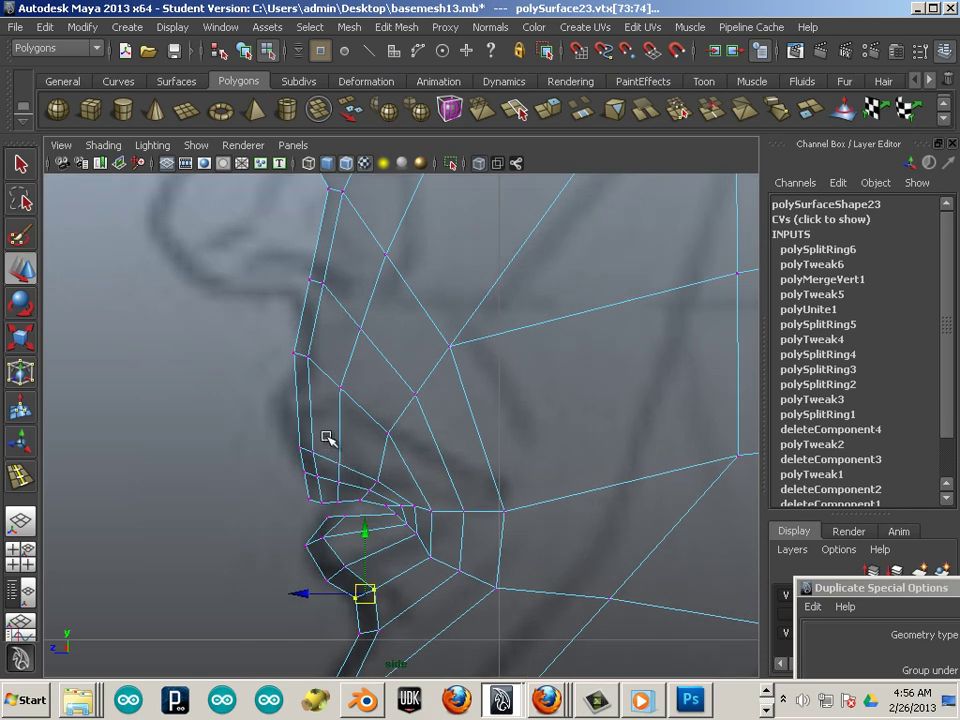
Shape the upper lip by moving its profile and side vertices onto the reference upper lip
click(308, 455)
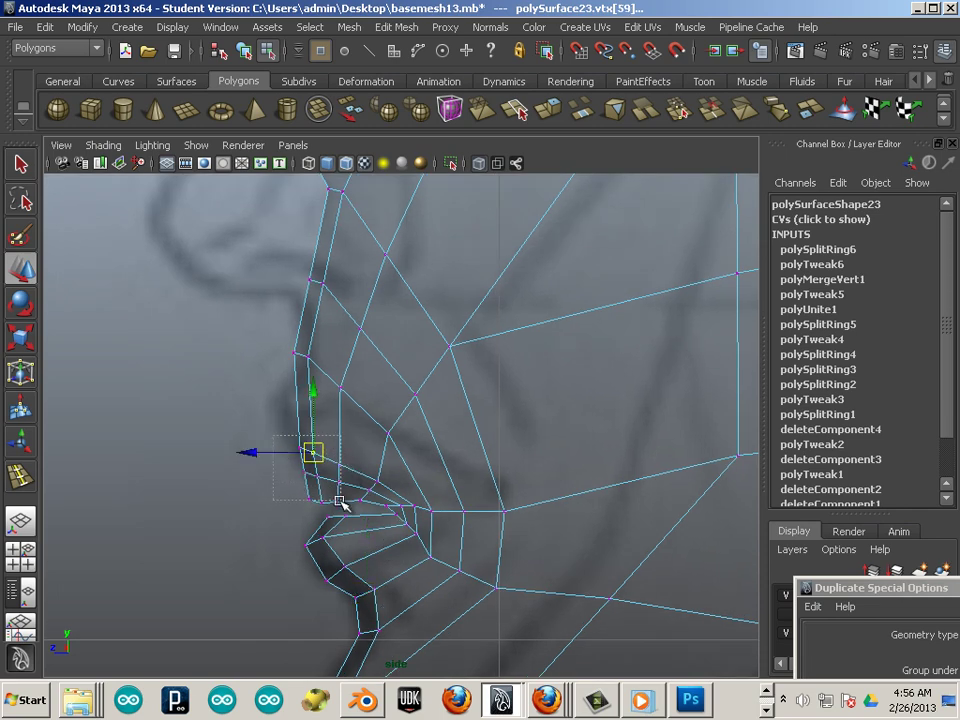
drag(345, 510, 378, 482)
alt+middle_drag(294, 439, 343, 428)
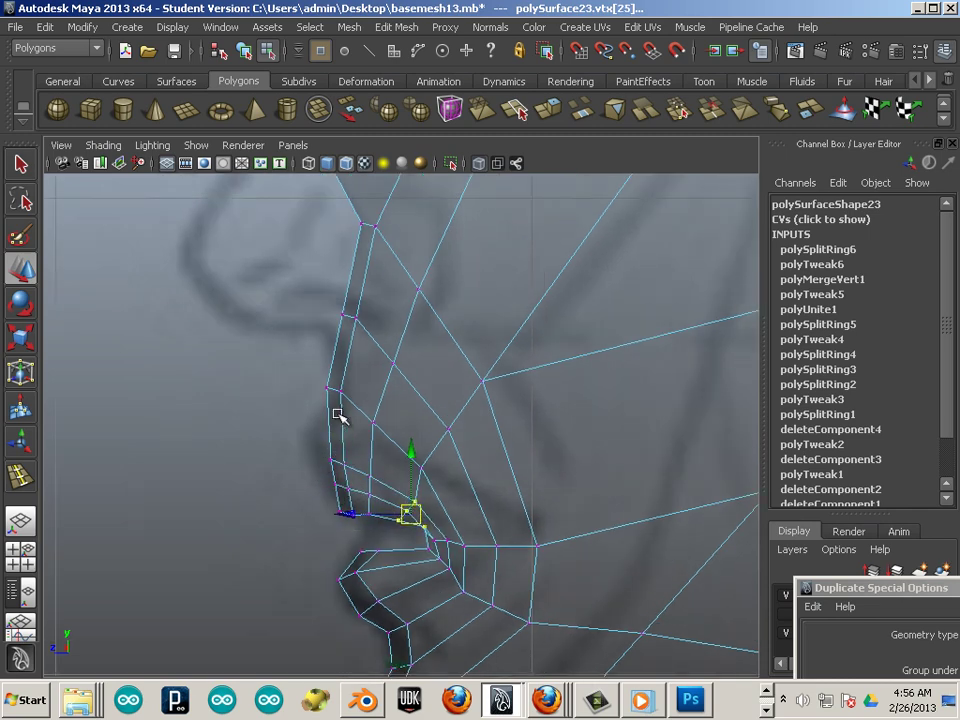
drag(331, 380, 371, 443)
alt+middle_drag(363, 550, 337, 453)
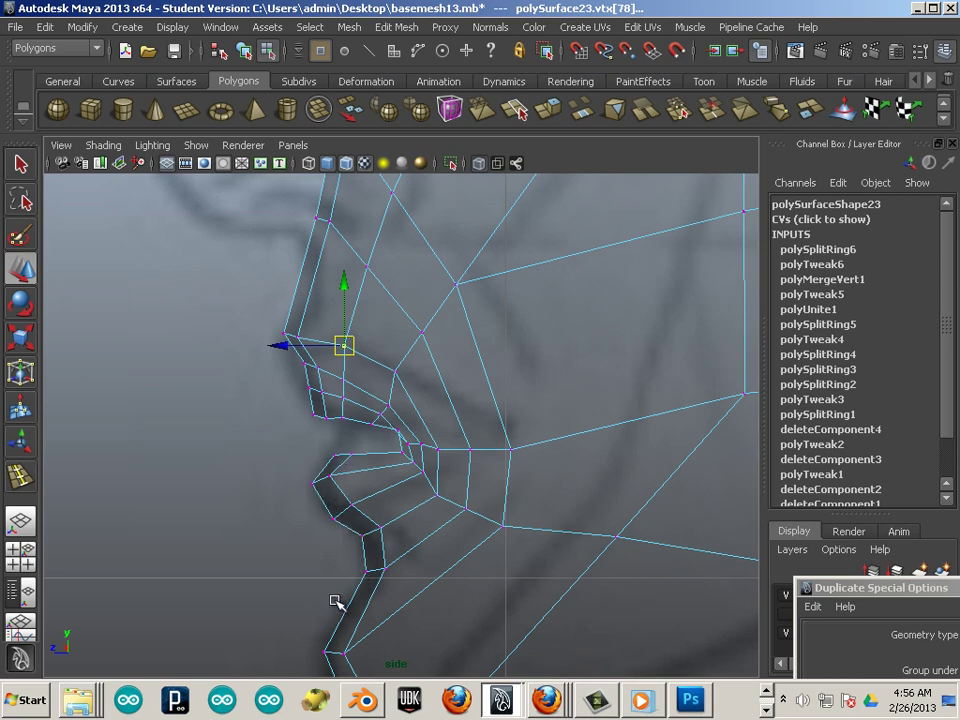
Move the mouth-loop vertices above and beside the mouth corner back toward the cheek to spread the loops
alt+middle_drag(367, 465, 322, 488)
alt+right_drag(322, 488, 495, 558)
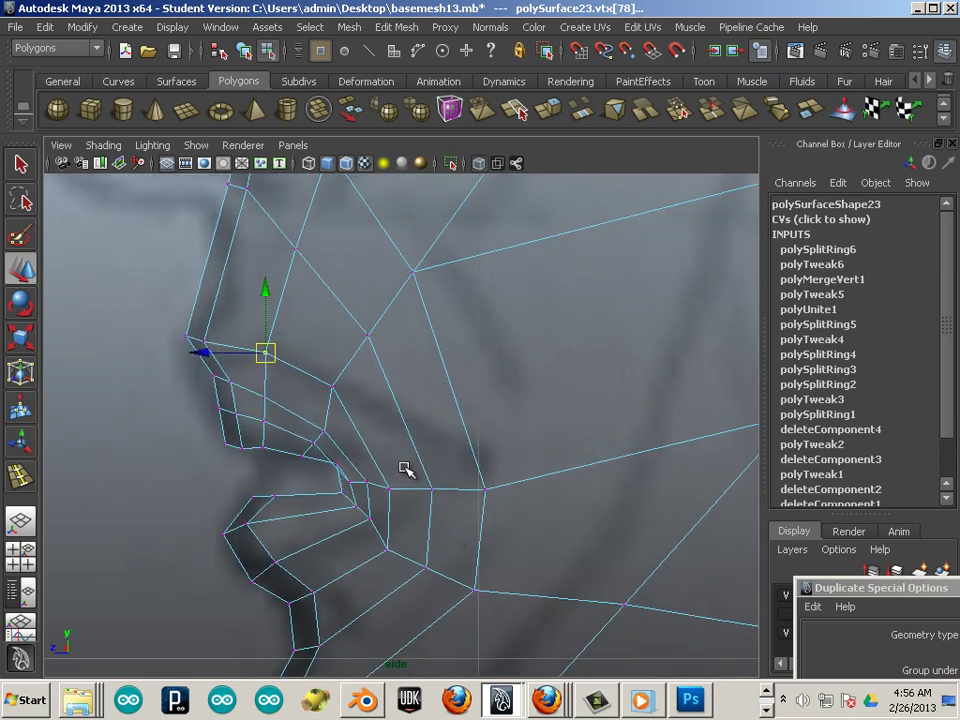
click(387, 489)
alt+right_drag(439, 499, 430, 460)
click(420, 437)
click(340, 360)
mouse_move(349, 363)
mouse_down()
mouse_move(390, 358)
mouse_move(363, 359)
mouse_up()
alt+middle_drag(343, 437, 375, 418)
alt+right_drag(414, 426, 352, 372)
click(338, 361)
drag(343, 366, 368, 366)
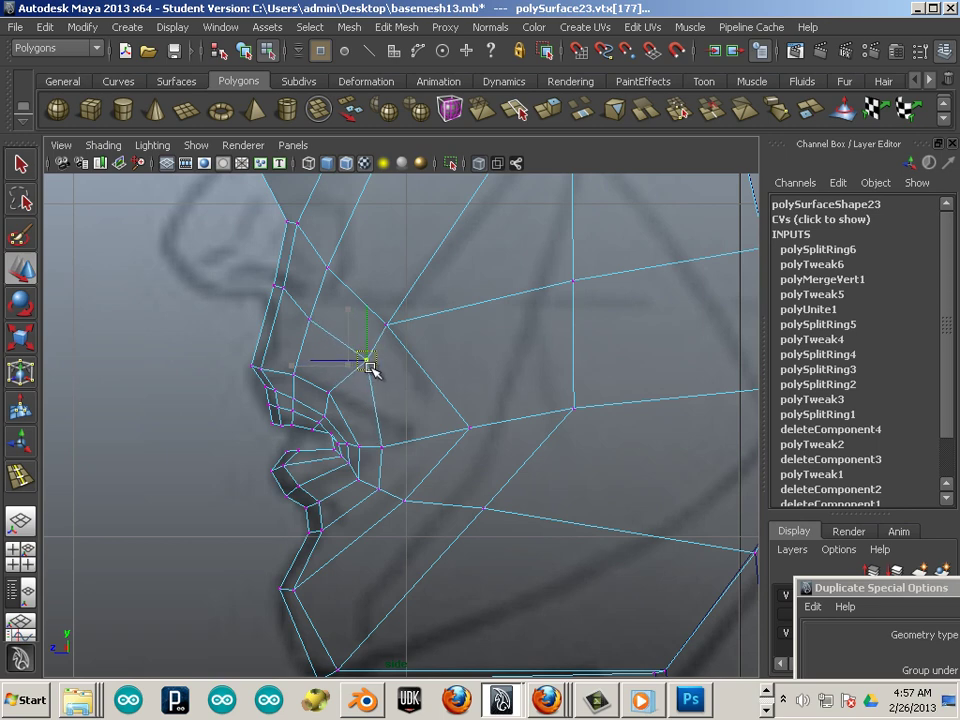
Move the lip-loop vertices at the mouth corner back to the reference mouth corner
drag(369, 447, 367, 452)
drag(383, 447, 393, 489)
click(360, 448)
drag(360, 448, 403, 433)
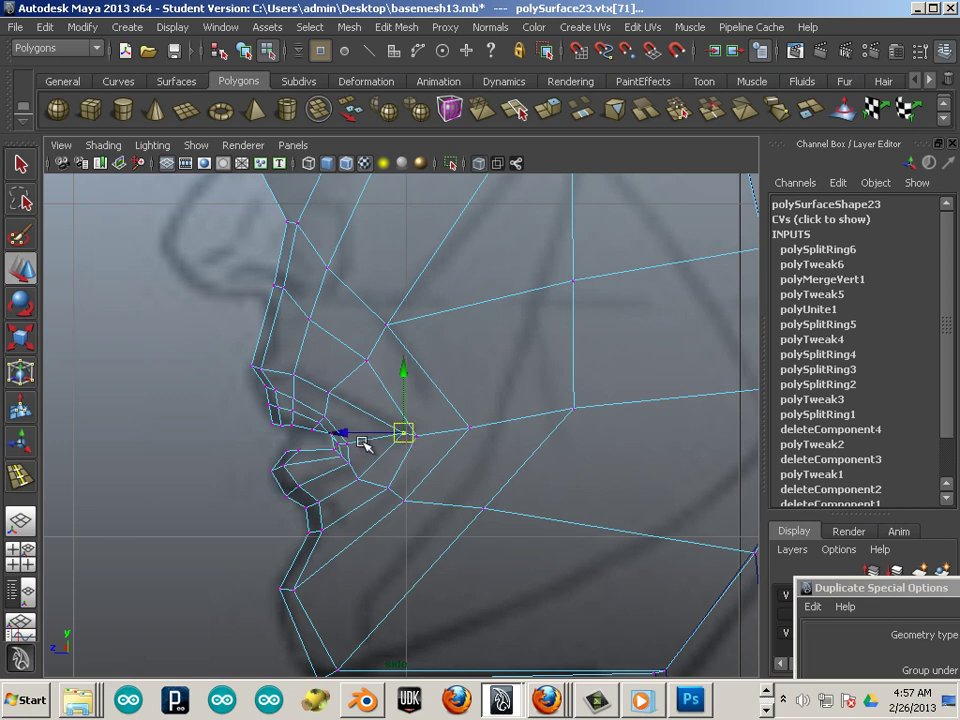
drag(343, 438, 373, 445)
Pull the innermost lip vertices back into the mouth corner so the lip opening follows the reference
scroll(349, 444, up, 5)
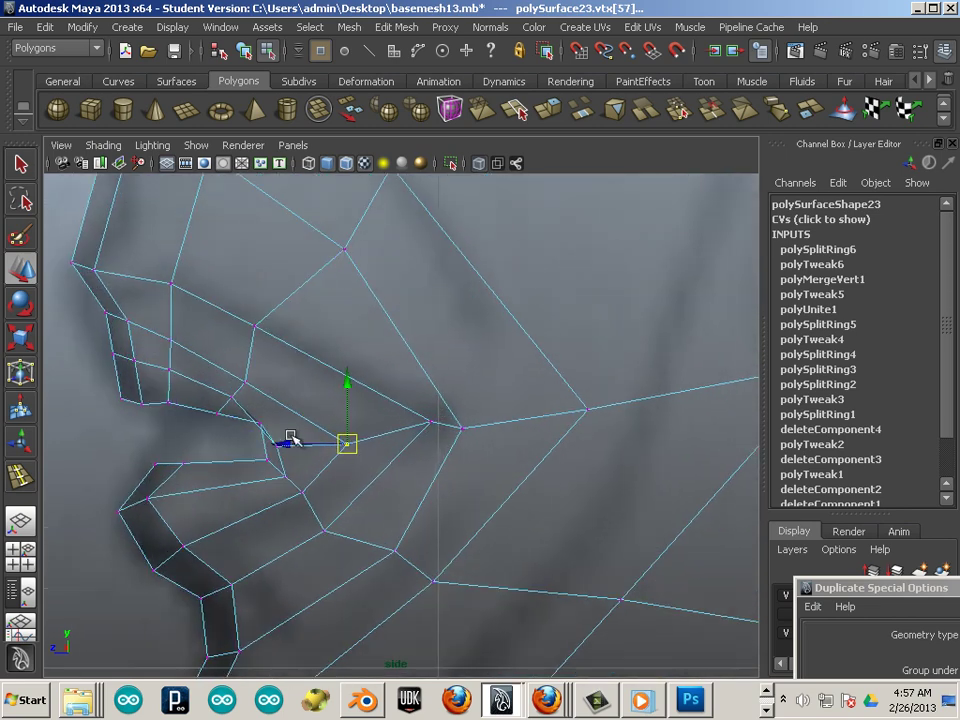
alt+middle_drag(291, 435, 338, 430)
click(313, 414)
drag(306, 422, 366, 434)
click(321, 442)
click(296, 421)
drag(296, 421, 316, 436)
click(317, 458)
Adjust the vertices along the lower lip's upper edge, and move the upper lip's front vertices slightly forward
click(229, 454)
mouse_move(229, 454)
mouse_down()
mouse_move(230, 444)
mouse_move(212, 445)
mouse_up()
click(197, 456)
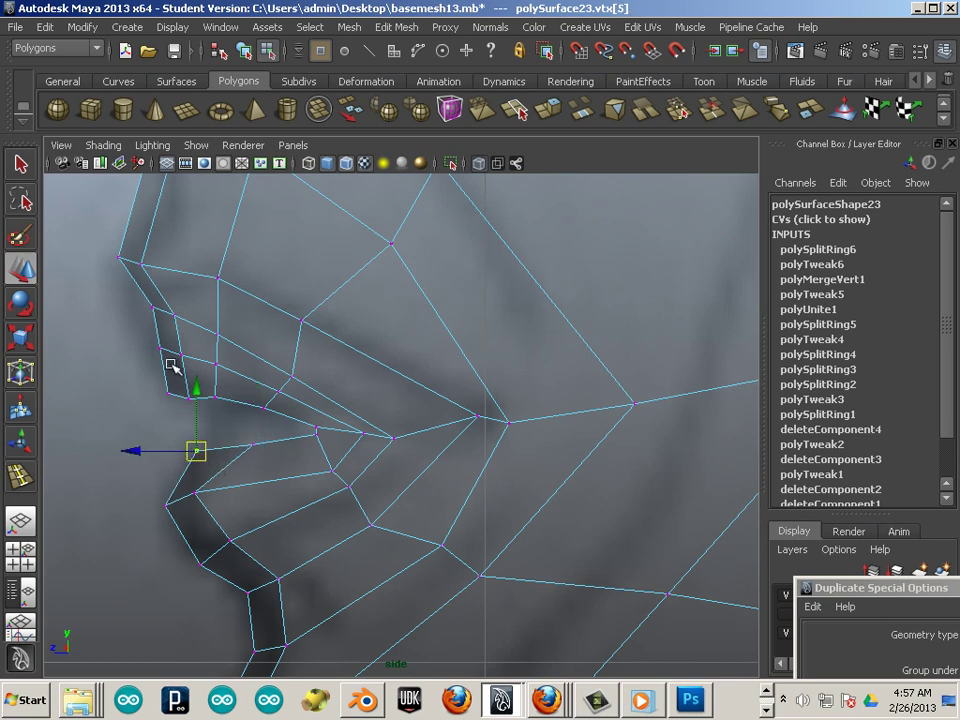
drag(171, 368, 172, 369)
drag(100, 349, 84, 350)
Move the two profile vertices at the top edge of the upper lip slightly back
alt+middle_drag(302, 353, 381, 519)
alt+right_drag(381, 519, 389, 460)
drag(284, 400, 318, 431)
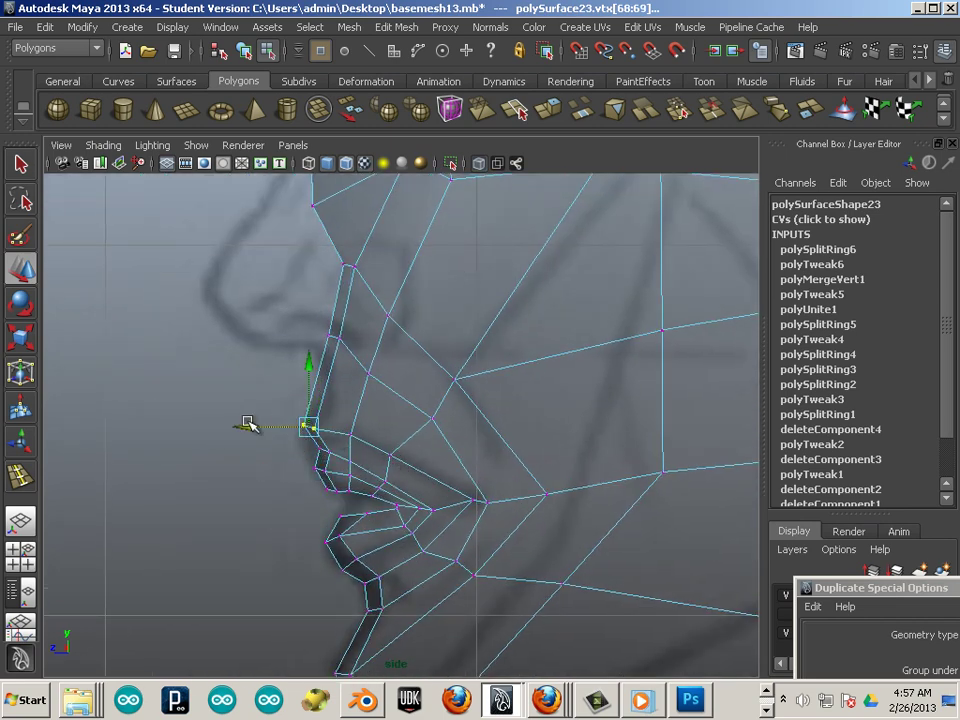
drag(248, 426, 265, 427)
Move the face mesh's profile vertices along the nose and its bridge, up to the brow, back onto the reference face
alt+middle_drag(371, 351, 375, 465)
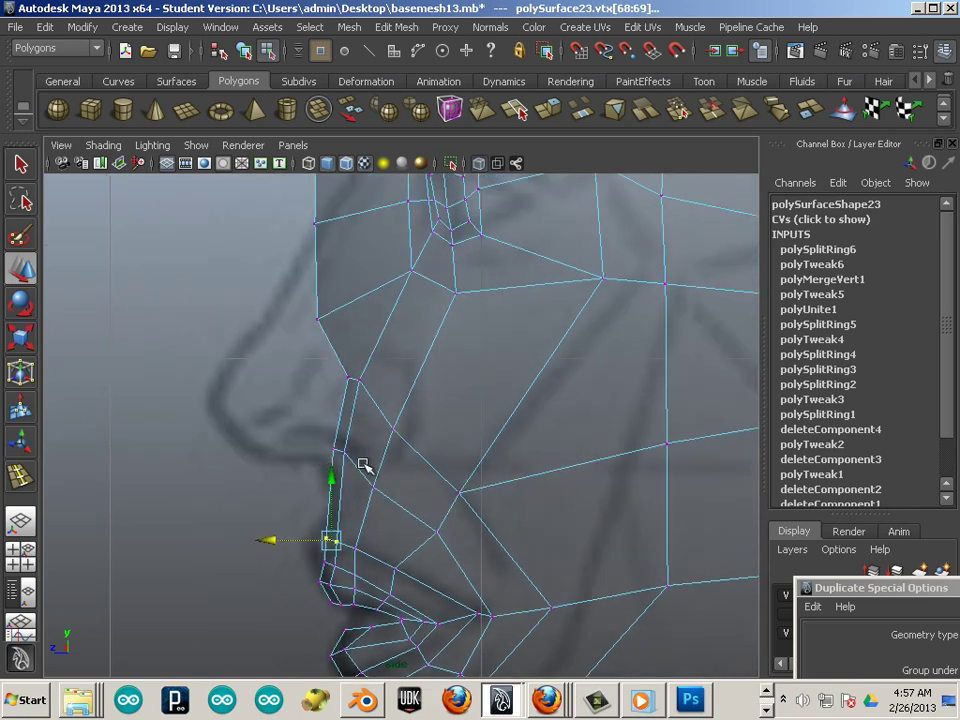
alt+right_drag(375, 465, 347, 452)
alt+middle_drag(347, 452, 293, 430)
alt+right_drag(293, 430, 394, 470)
alt+middle_drag(393, 470, 468, 533)
scroll(521, 506, up, 3)
drag(340, 378, 412, 350)
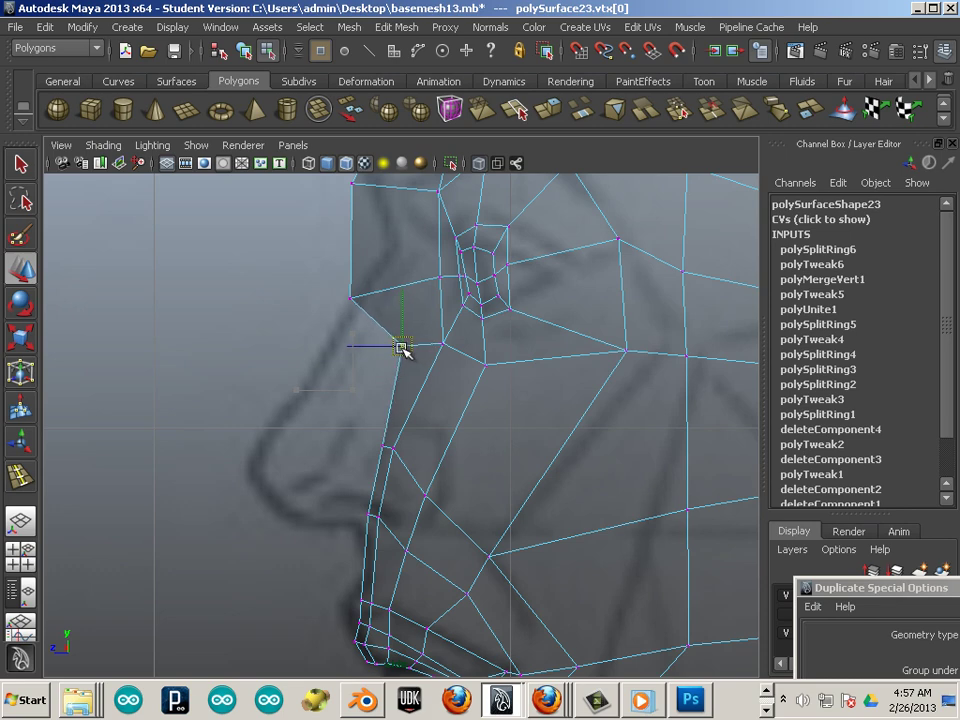
alt+middle_drag(403, 343, 413, 432)
drag(354, 424, 425, 393)
alt+middle_drag(410, 392, 403, 489)
click(358, 395)
drag(358, 395, 388, 395)
Move the face mesh's forehead profile vertices forward toward the reference forehead and hairline
alt+middle_drag(411, 399, 377, 555)
alt+right_drag(377, 555, 424, 467)
alt+middle_drag(424, 467, 407, 570)
alt+right_drag(407, 570, 576, 576)
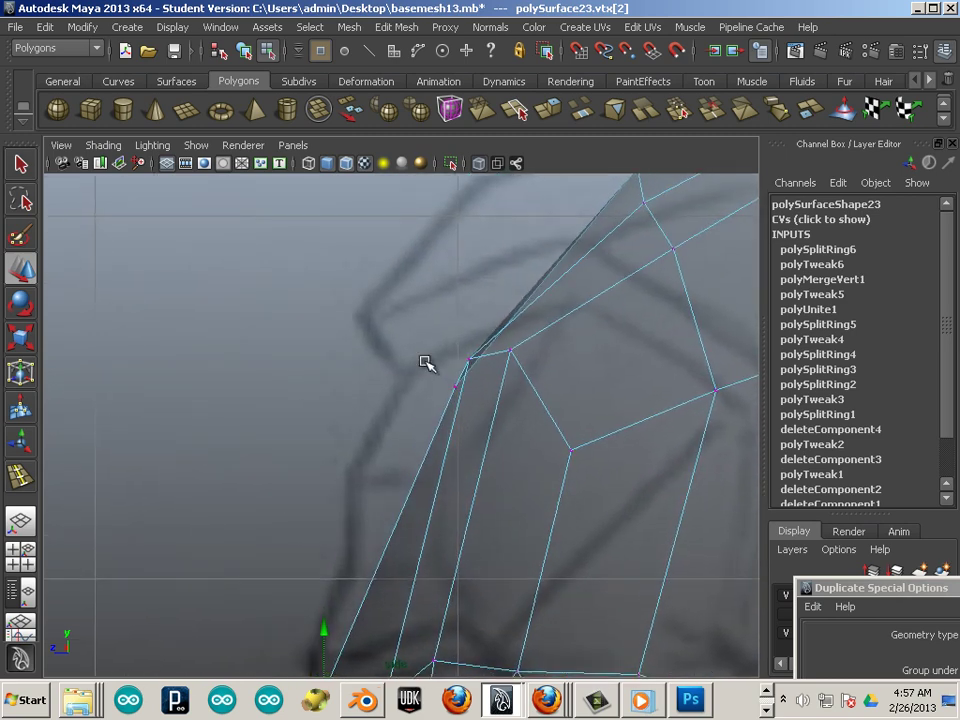
drag(452, 392, 371, 418)
alt+middle_drag(409, 420, 379, 451)
alt+right_drag(379, 451, 420, 433)
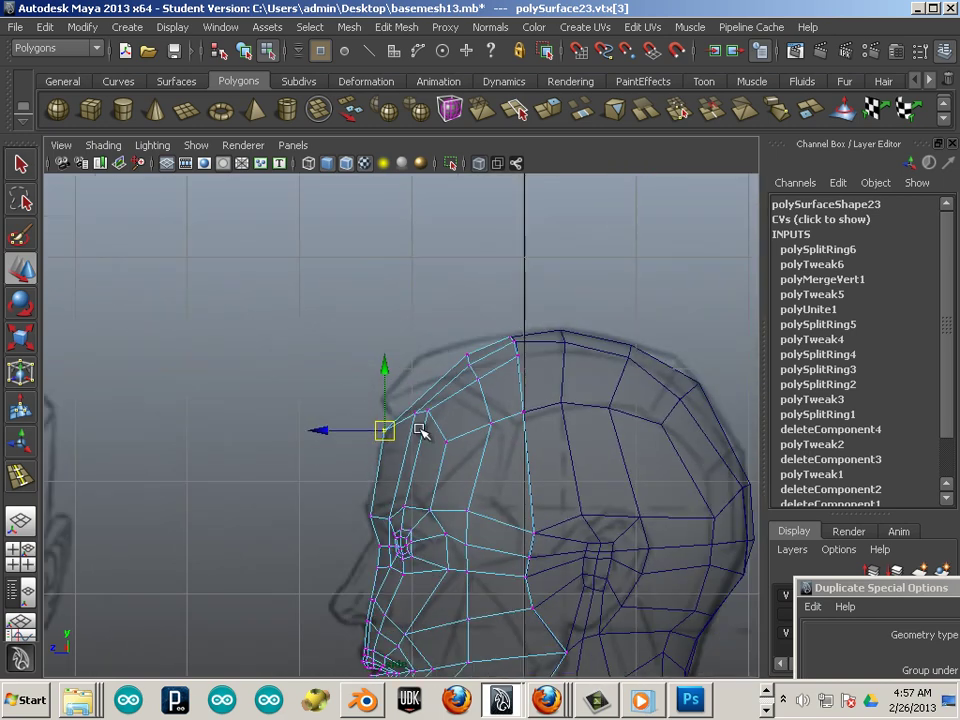
alt+middle_drag(420, 433, 409, 389)
alt+right_drag(409, 389, 455, 402)
alt+middle_drag(420, 311, 445, 471)
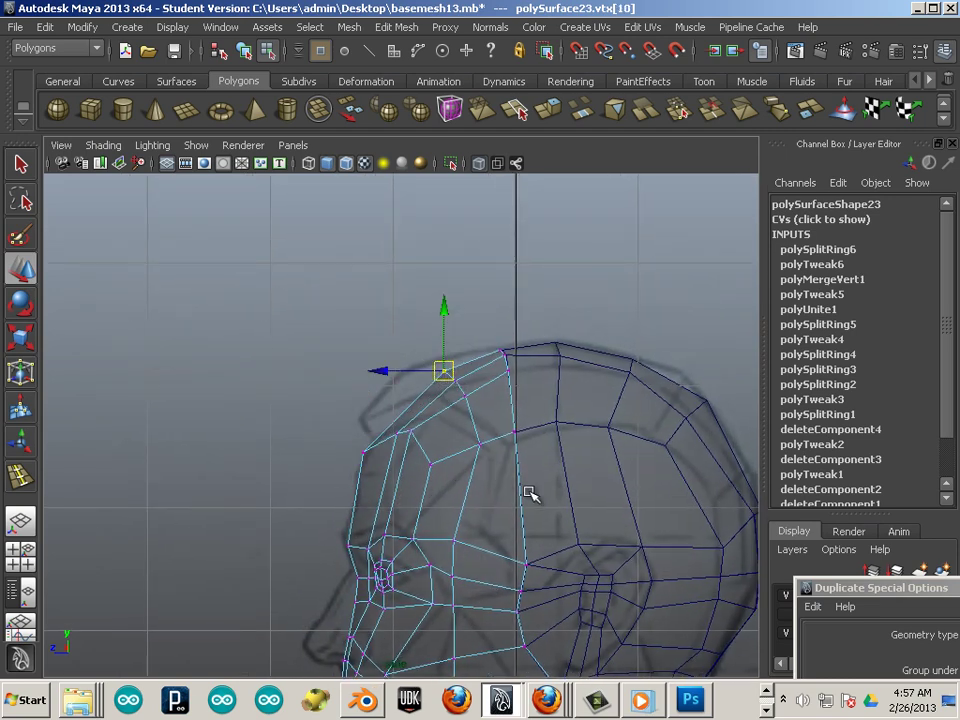
Examine the head mesh's side profile from the crown down to the jaw and neck against the reference sketch
scroll(467, 422, down, 3)
alt+middle_drag(467, 422, 436, 383)
alt+right_drag(436, 383, 585, 480)
alt+middle_drag(589, 493, 616, 416)
alt+middle_drag(467, 508, 420, 487)
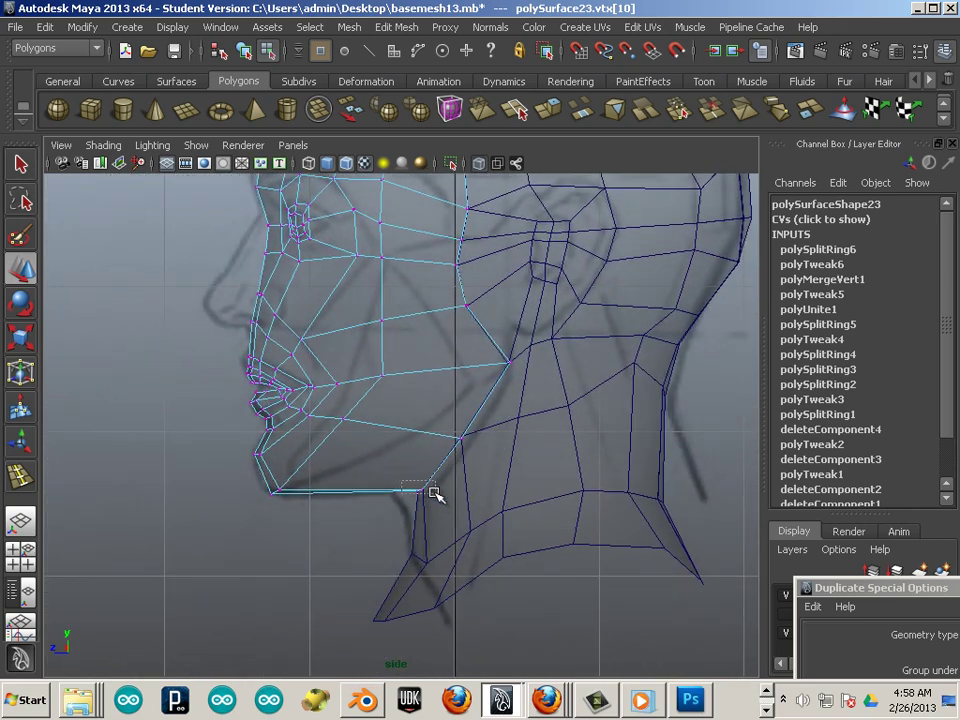
scroll(431, 514, down, 5)
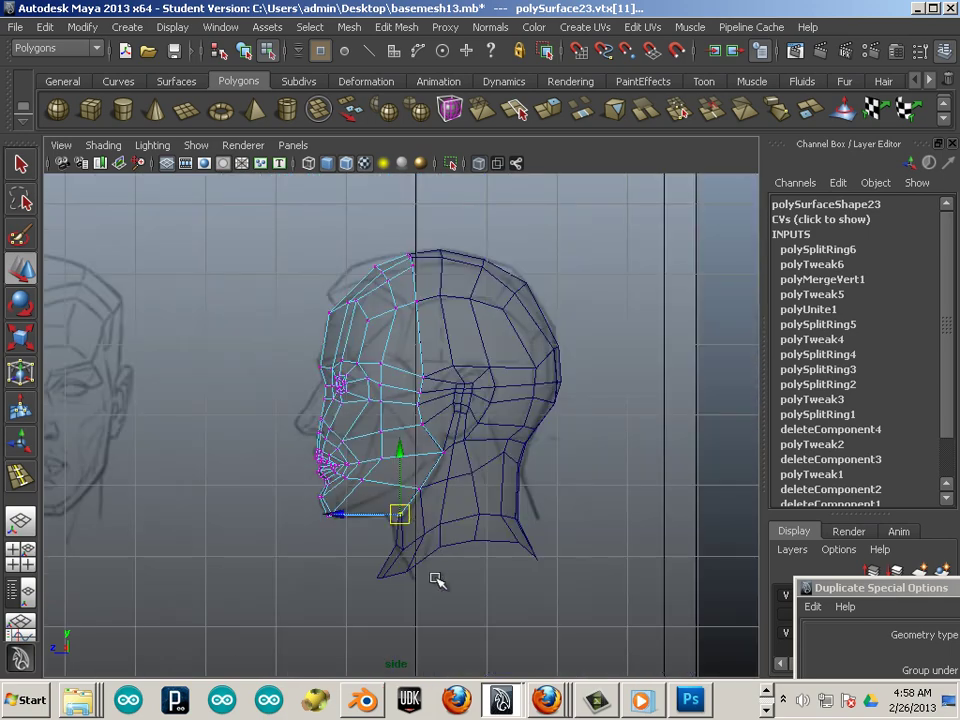
alt+right_drag(451, 544, 569, 574)
alt+middle_drag(441, 516, 413, 540)
scroll(390, 507, up, 6)
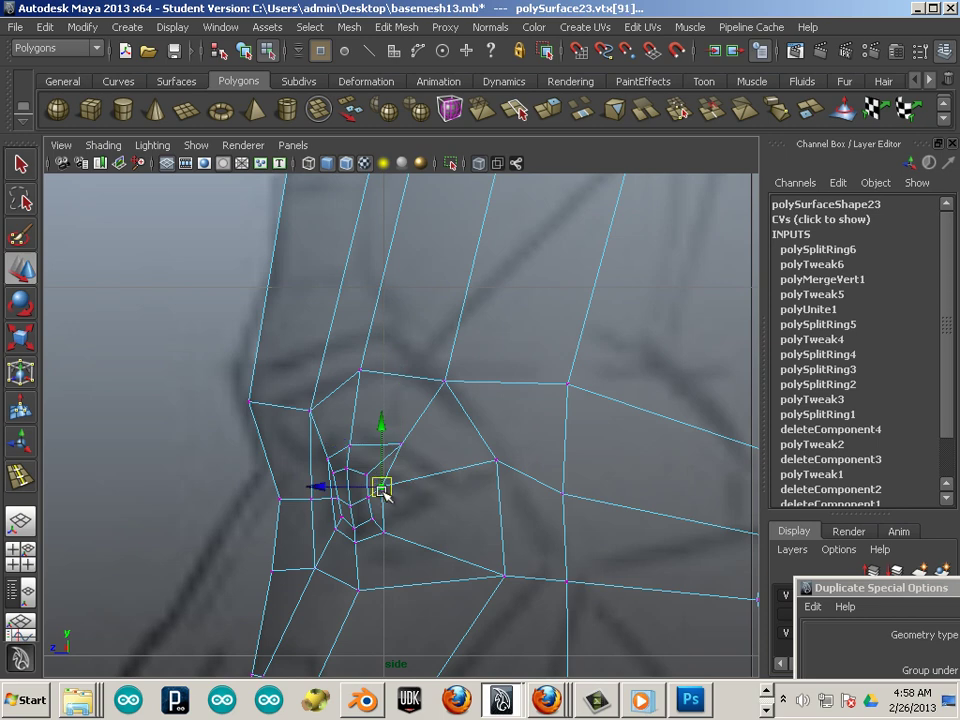
In the side view, move the face mesh's outer eye corner and upper eyelid vertices back toward the reference eye
alt+middle_drag(517, 553, 538, 536)
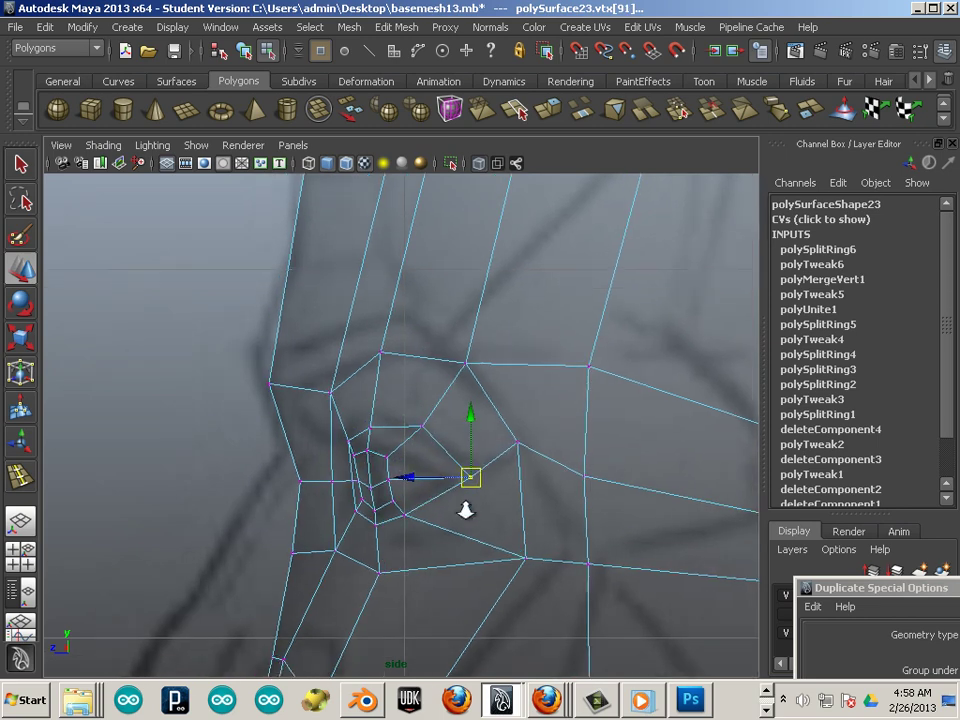
alt+right_drag(538, 536, 634, 606)
alt+middle_drag(478, 536, 476, 498)
click(376, 500)
drag(378, 504, 480, 499)
click(372, 451)
drag(373, 457, 428, 455)
click(335, 438)
drag(339, 444, 365, 442)
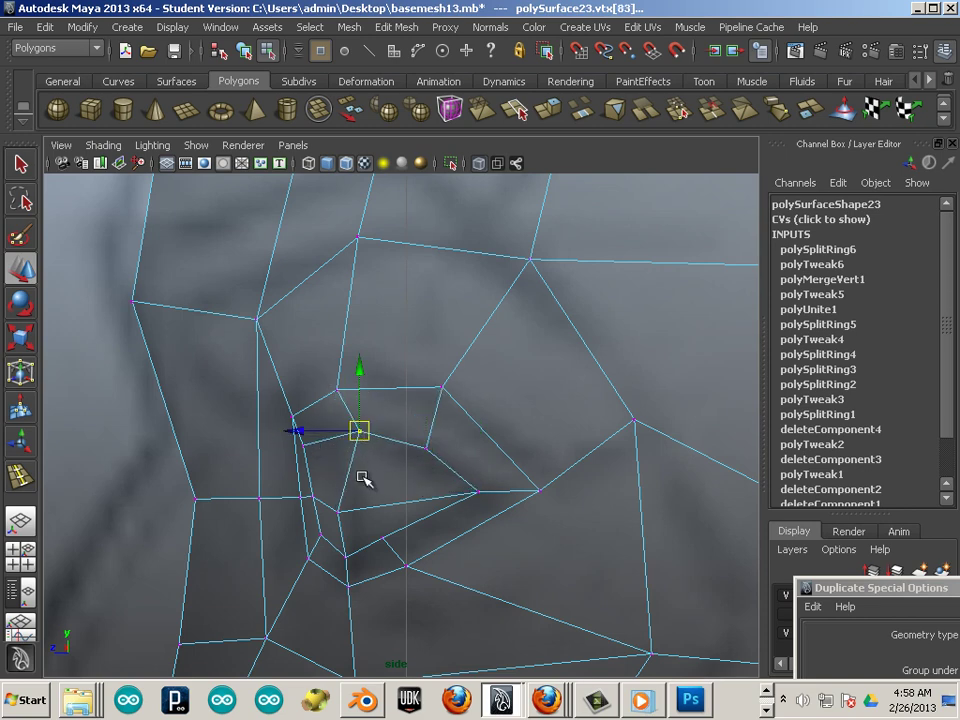
Move the eye-center and lower eyelid vertices back, spreading the eye loops toward the reference eye shape
drag(333, 525, 364, 497)
click(384, 538)
drag(386, 541, 424, 529)
click(408, 569)
drag(416, 573, 440, 557)
alt+middle_drag(365, 527, 396, 499)
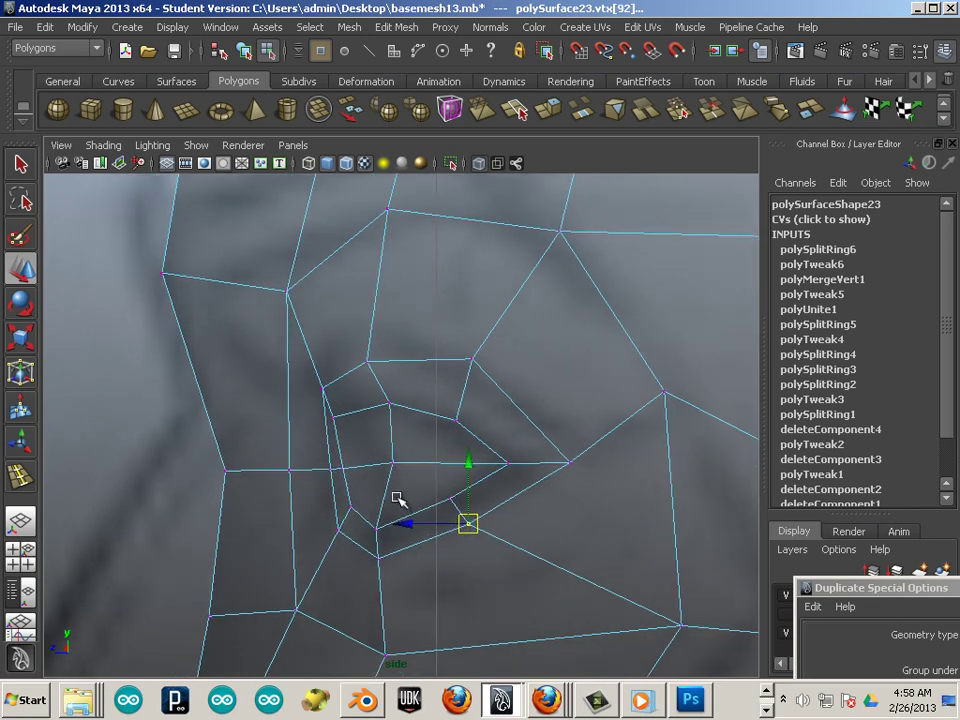
click(381, 535)
drag(380, 533, 409, 560)
click(379, 561)
Move the inner eye loop's front vertices slightly back to round out the eye opening in profile
click(350, 506)
click(335, 424)
drag(336, 426, 361, 423)
click(350, 476)
click(345, 468)
drag(349, 471, 365, 467)
In the front view, select both eyes' loops with the nose bridge row between them and lower them slightly
scroll(375, 504, down, 8)
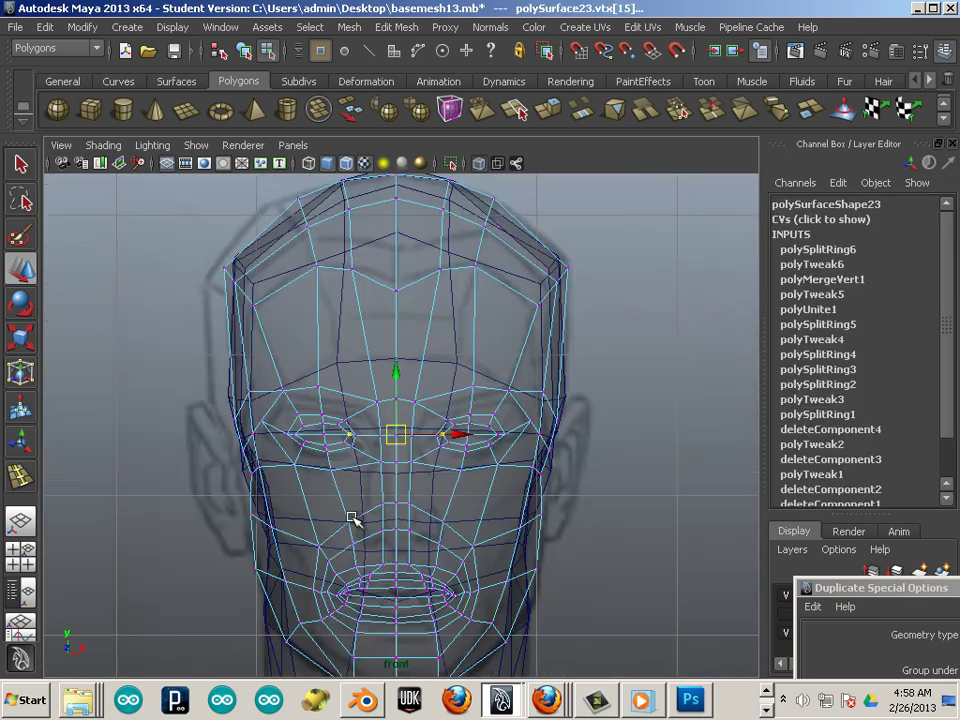
scroll(352, 517, up, 3)
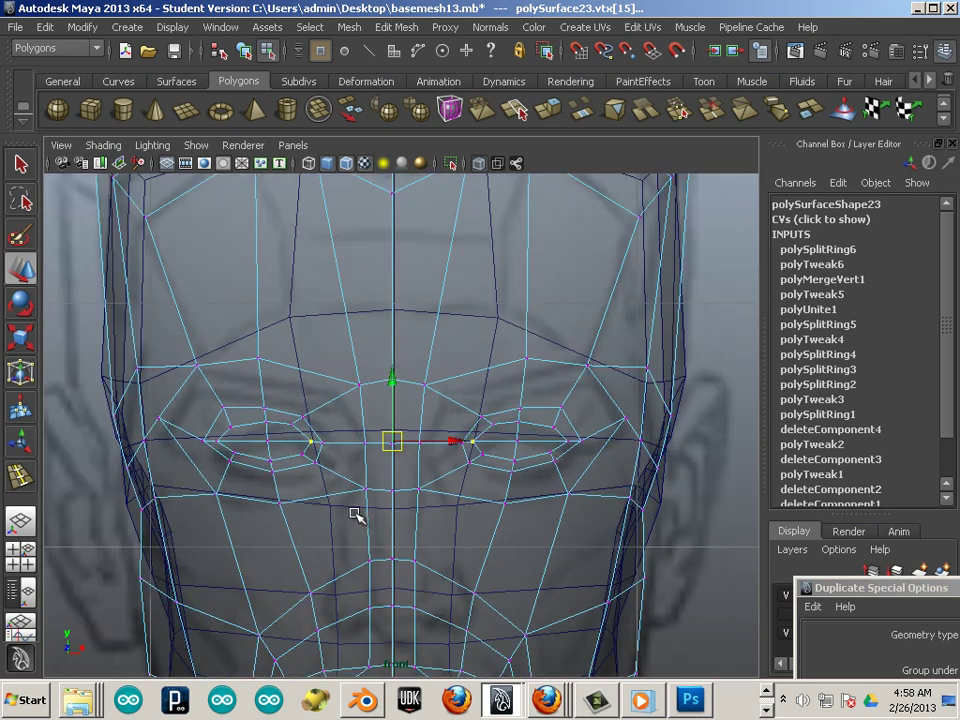
scroll(352, 514, up, 2)
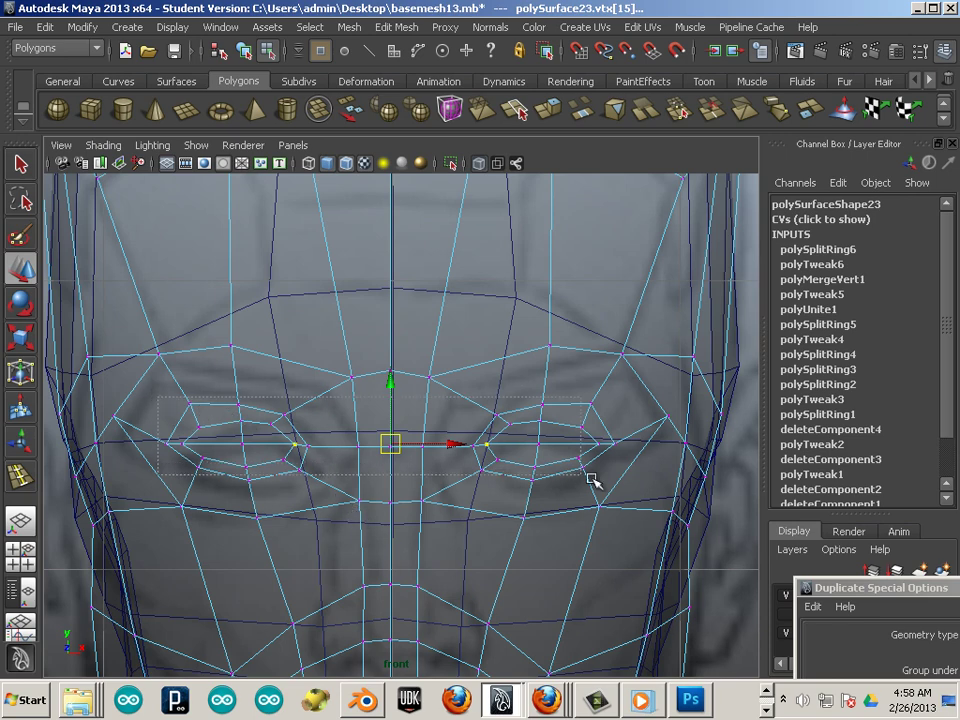
drag(618, 485, 618, 486)
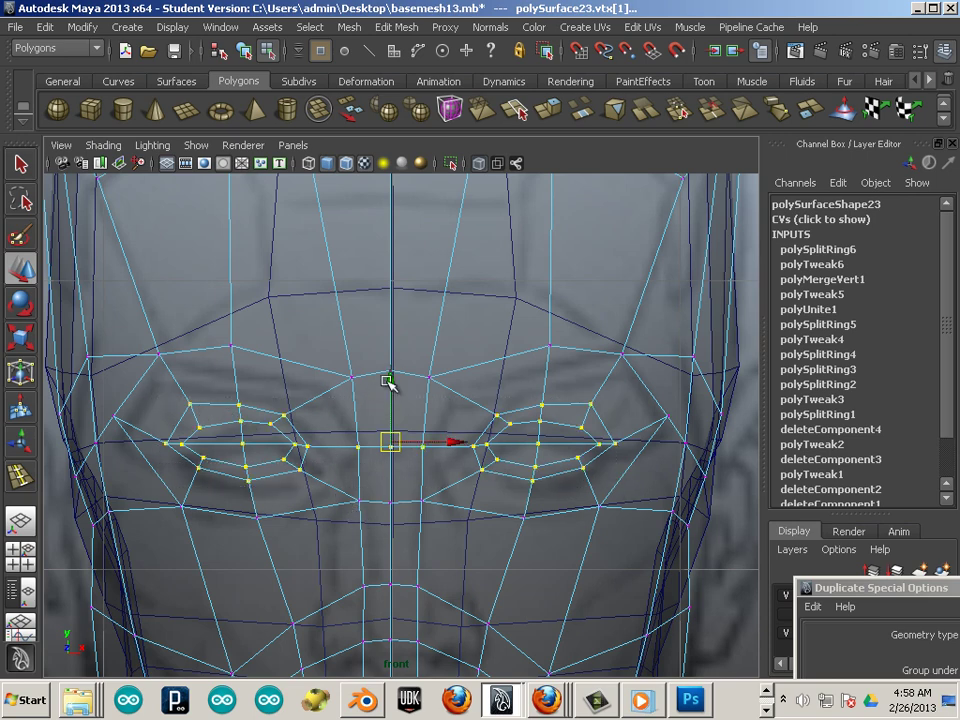
drag(389, 381, 389, 401)
In the side view, raise the selected eye and nose bridge vertices slightly toward the reference eye, then clear the selection
key(space)
key(space)
scroll(388, 402, up, 10)
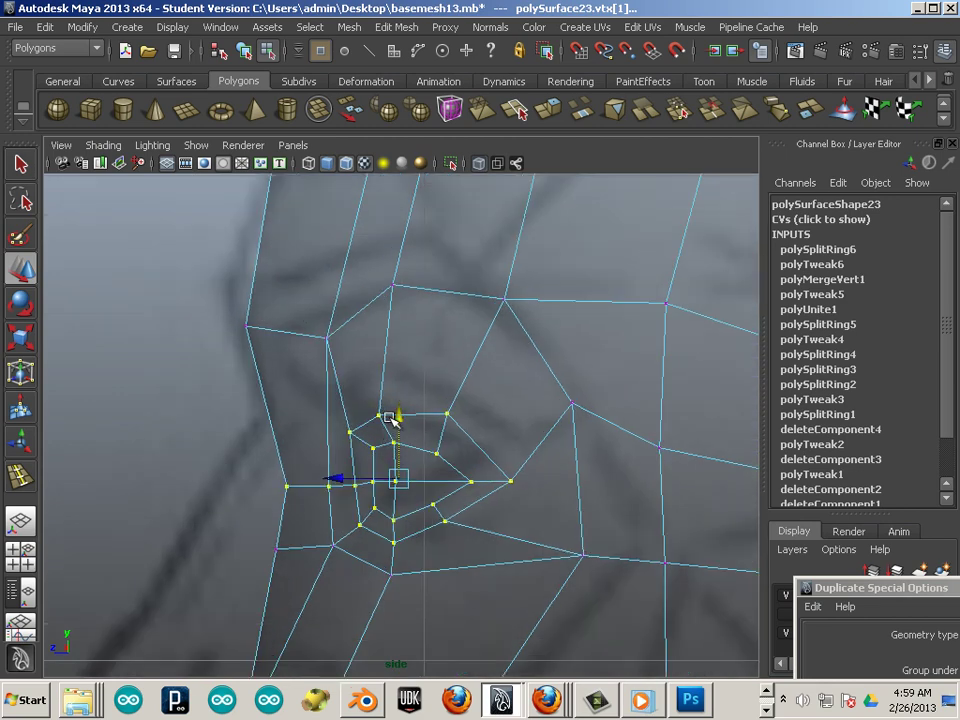
drag(390, 418, 391, 403)
click(262, 483)
Move the back-of-head piece's two upper front-edge vertices beside the ear back toward the reference ear
scroll(350, 510, down, 6)
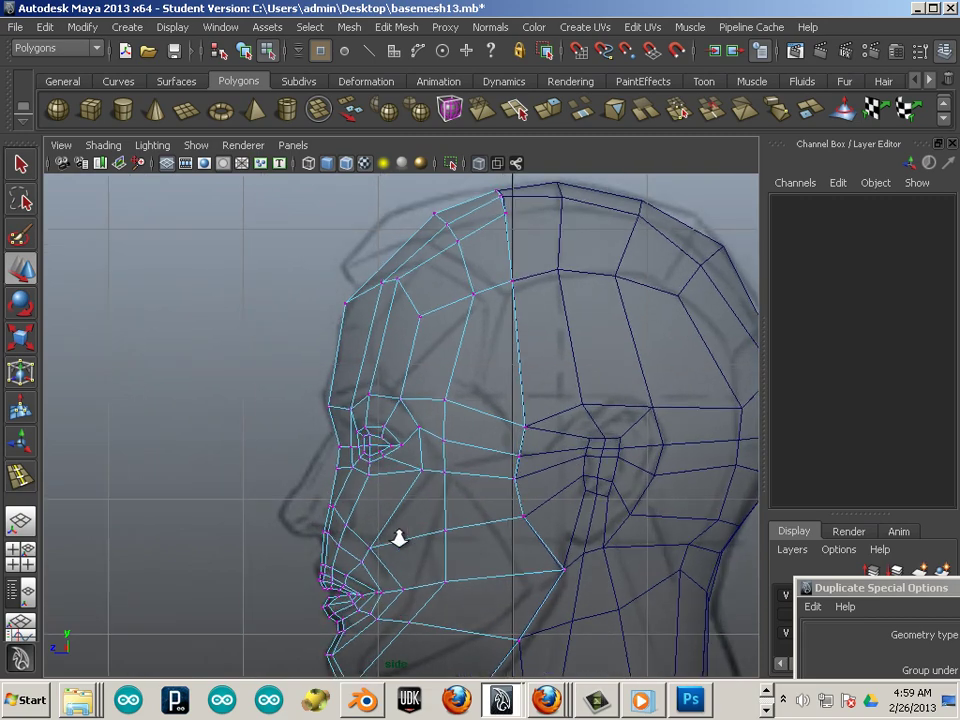
scroll(400, 538, down, 1)
alt+middle_drag(401, 527, 268, 501)
scroll(414, 519, up, 6)
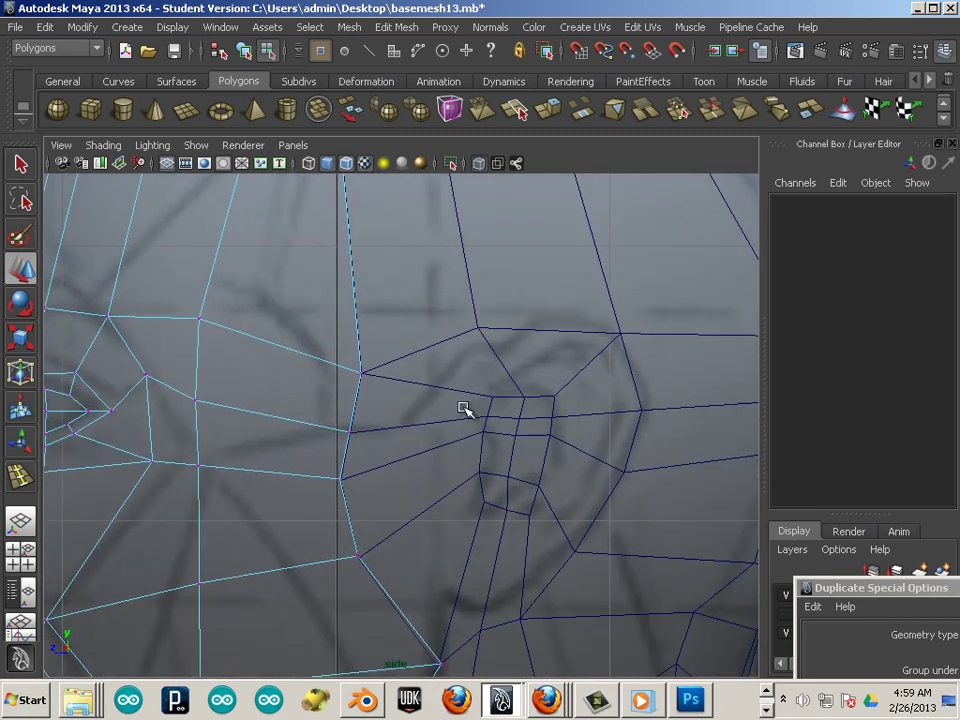
click(363, 370)
mouse_move(369, 377)
mouse_down()
mouse_move(418, 381)
mouse_move(364, 377)
mouse_up()
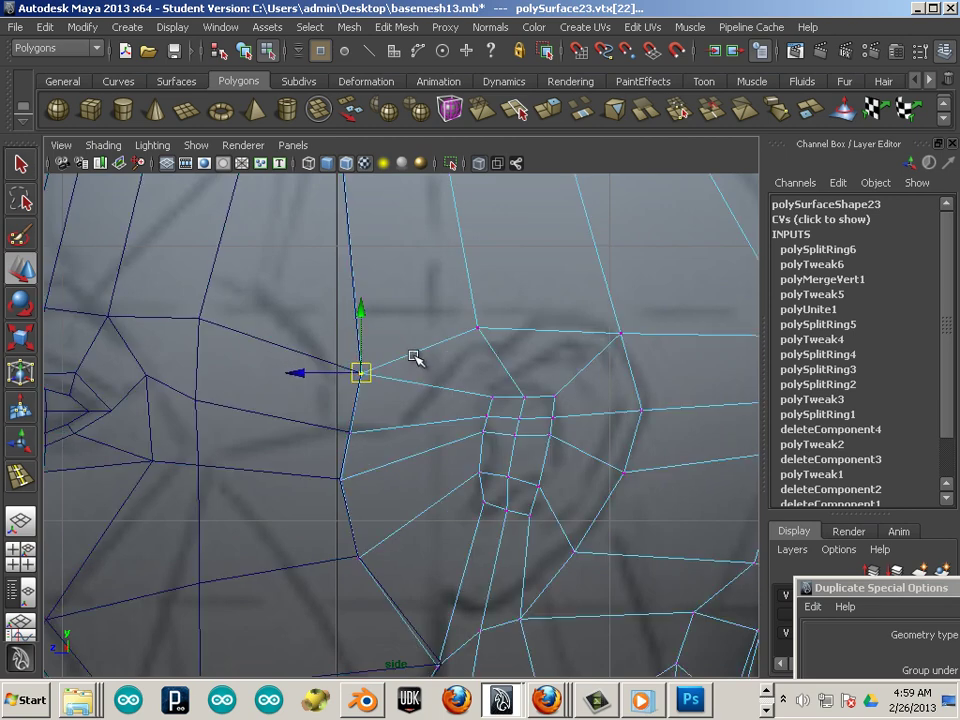
click(362, 372)
drag(362, 372, 424, 380)
click(349, 435)
drag(349, 436, 401, 428)
click(420, 374)
Move the back-of-head piece's lower front-edge vertices back toward the ear, and raise its jaw corner vertex
click(327, 492)
drag(352, 478, 418, 466)
click(358, 558)
drag(361, 564, 421, 521)
alt+middle_drag(443, 641, 443, 527)
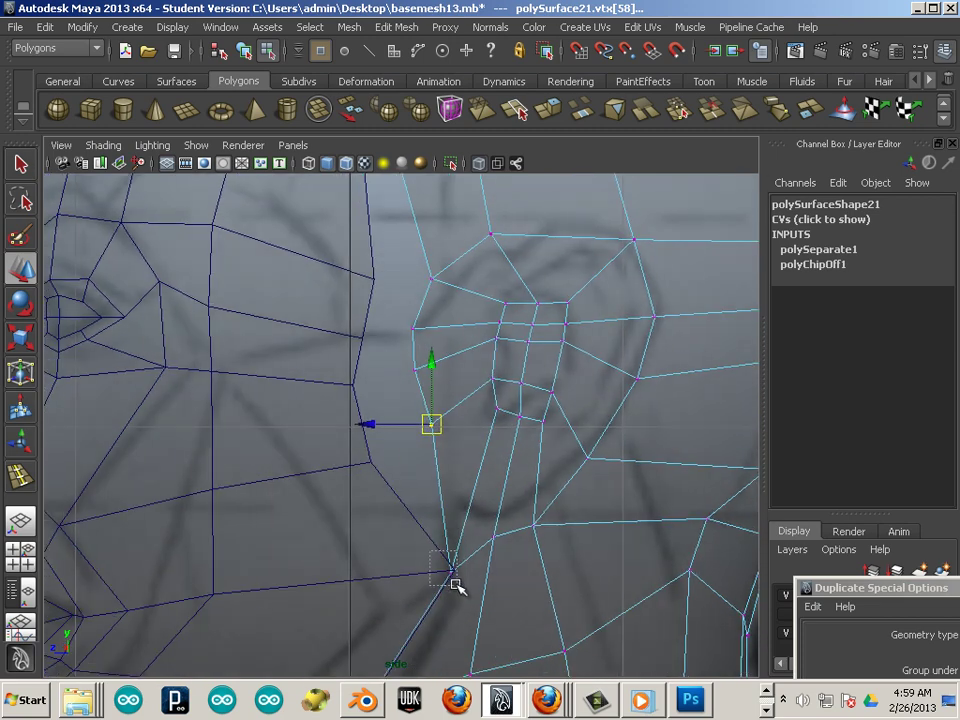
drag(455, 585, 451, 519)
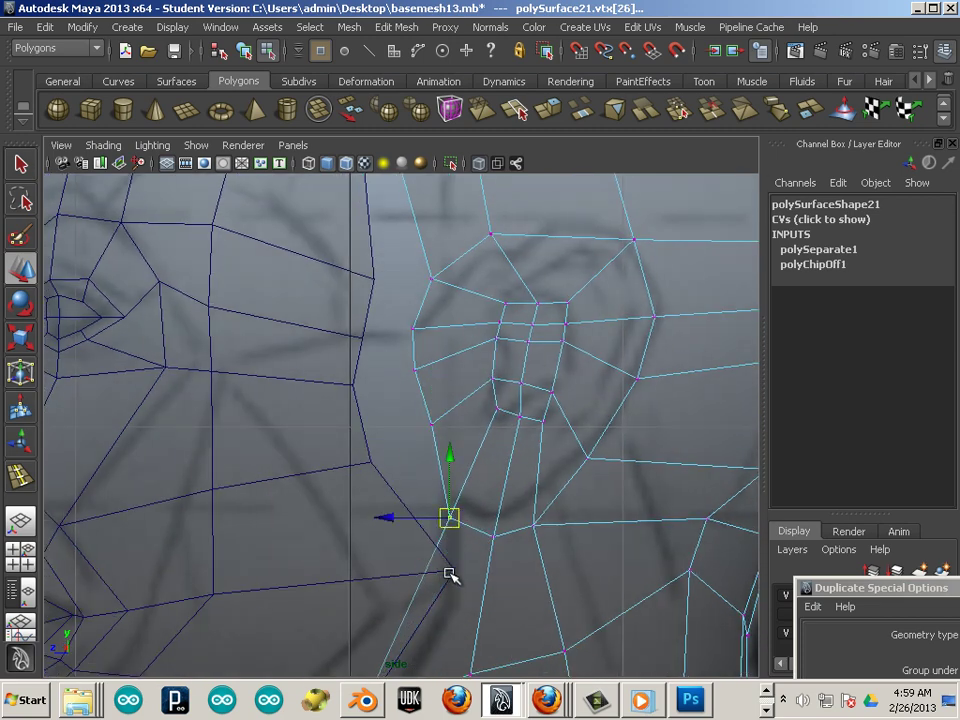
Move the face mesh's rear-edge vertices onto the back-of-head piece's front edge, from the jaw corner up to the temple
drag(449, 582, 449, 517)
drag(393, 445, 433, 427)
alt+middle_drag(397, 391, 384, 509)
drag(373, 494, 407, 491)
click(348, 453)
drag(356, 461, 396, 452)
alt+middle_drag(407, 450, 345, 515)
click(357, 462)
drag(359, 466, 413, 465)
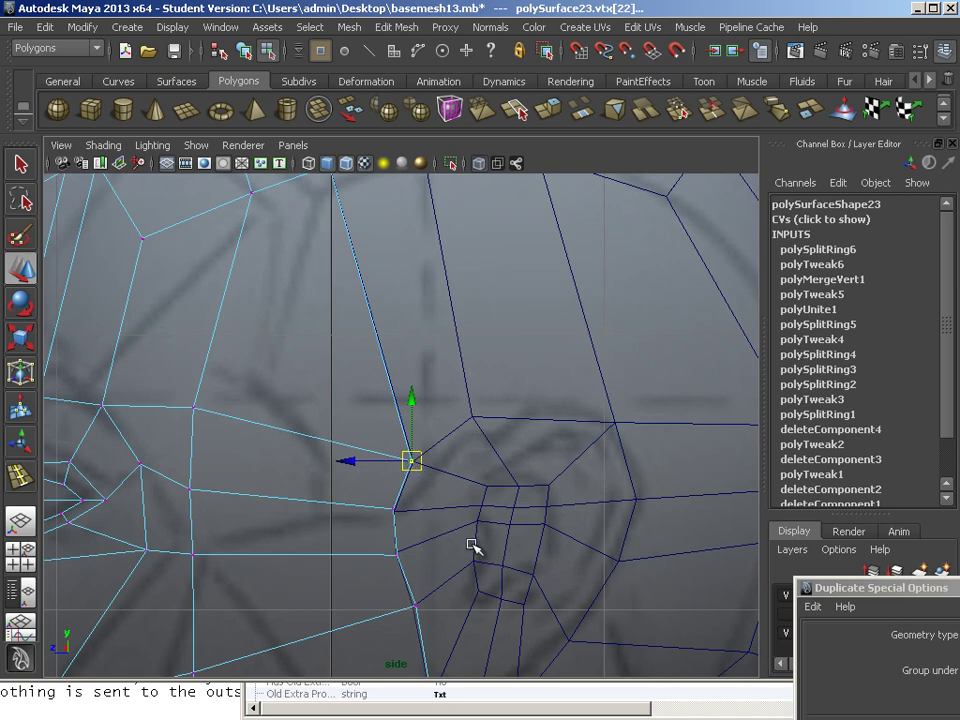
Inspect the whole head from the side and in the perspective view, checking both pieces from several angles
alt+right_drag(388, 527, 315, 497)
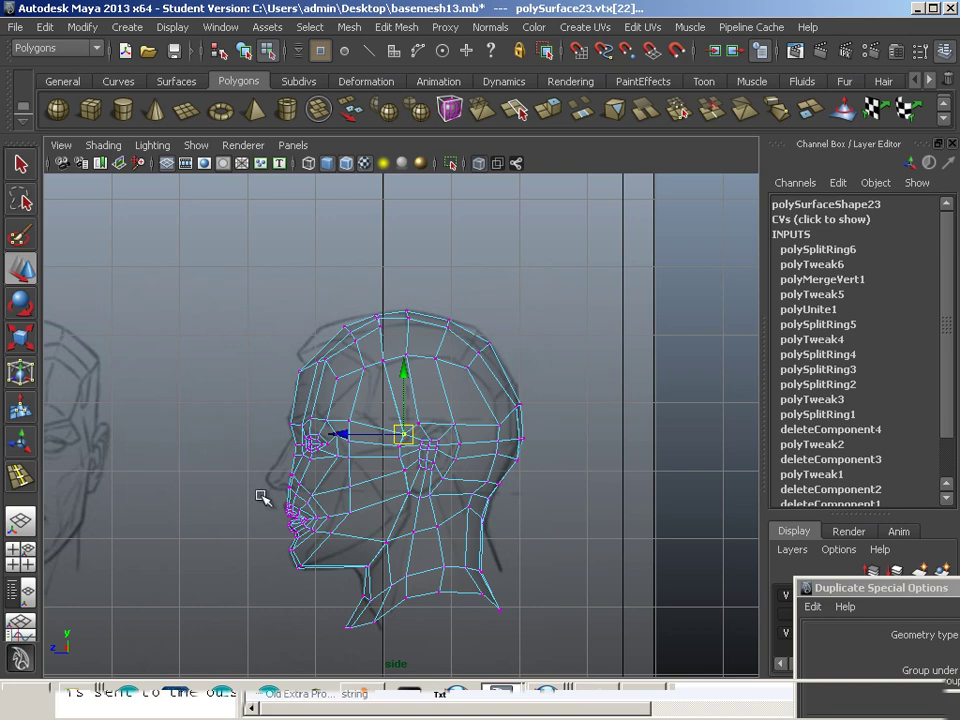
key(space)
key(space)
alt+drag(367, 535, 480, 546)
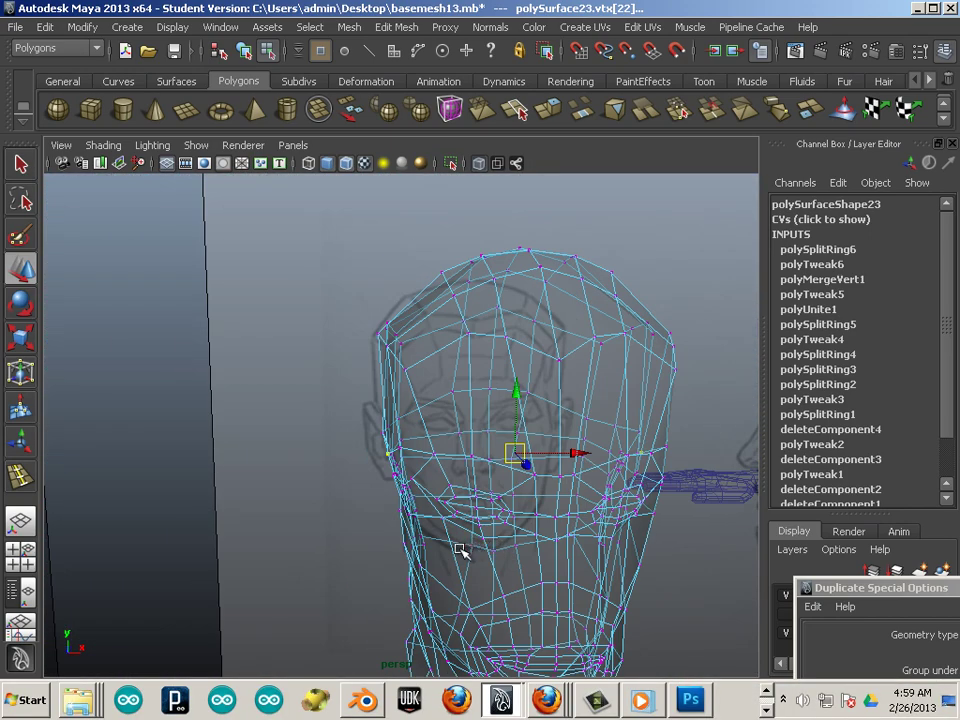
scroll(460, 549, down, 5)
click(461, 505)
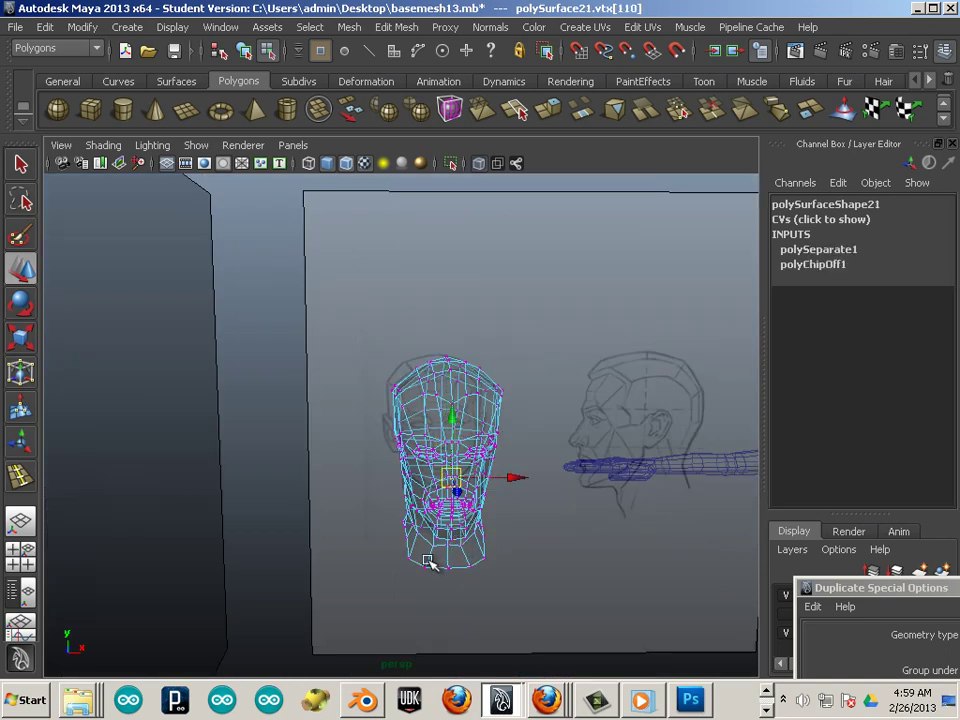
alt+drag(426, 563, 414, 538)
scroll(458, 536, up, 5)
scroll(525, 590, down, 7)
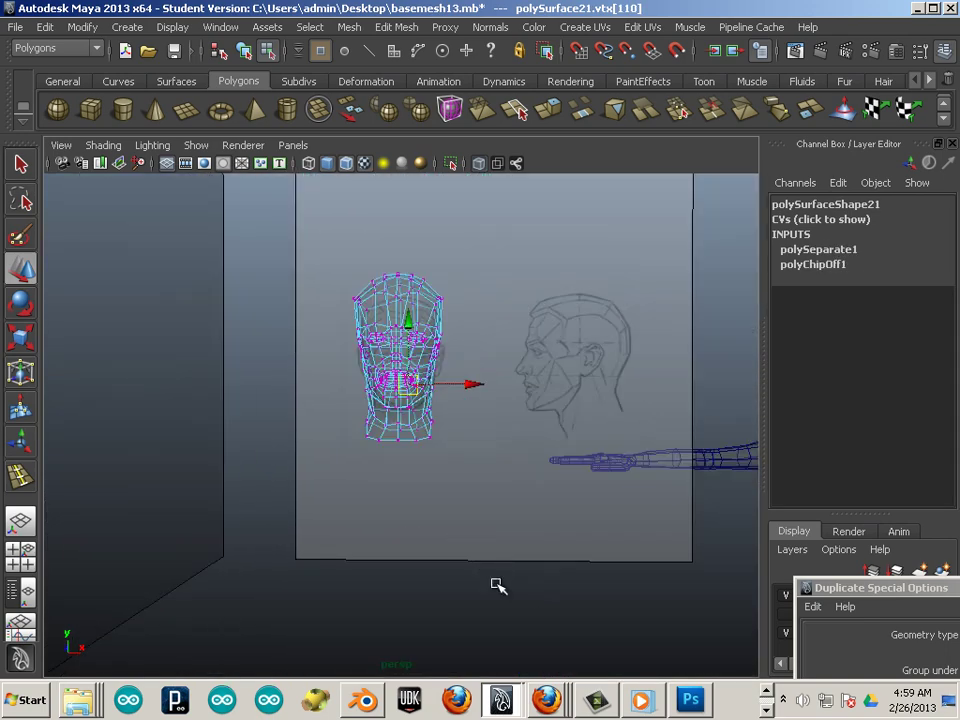
alt+drag(497, 584, 431, 572)
scroll(373, 542, up, 5)
alt+middle_drag(373, 542, 469, 566)
scroll(493, 573, up, 3)
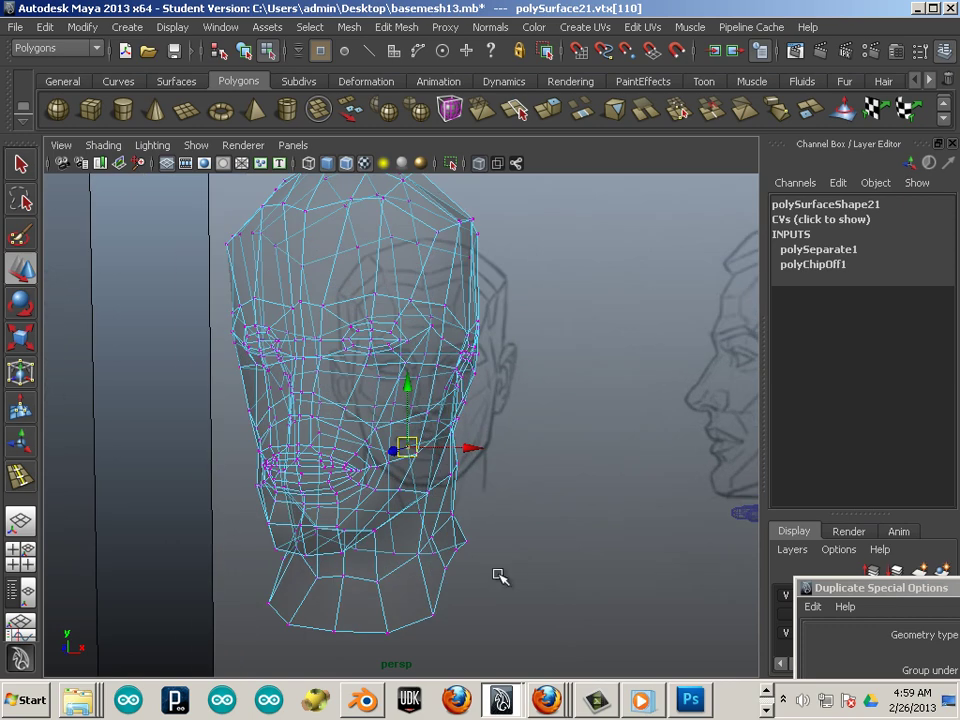
Return to object selection, select the face mesh and turn off X-Ray shading in the perspective view
key(F8)
click(407, 305)
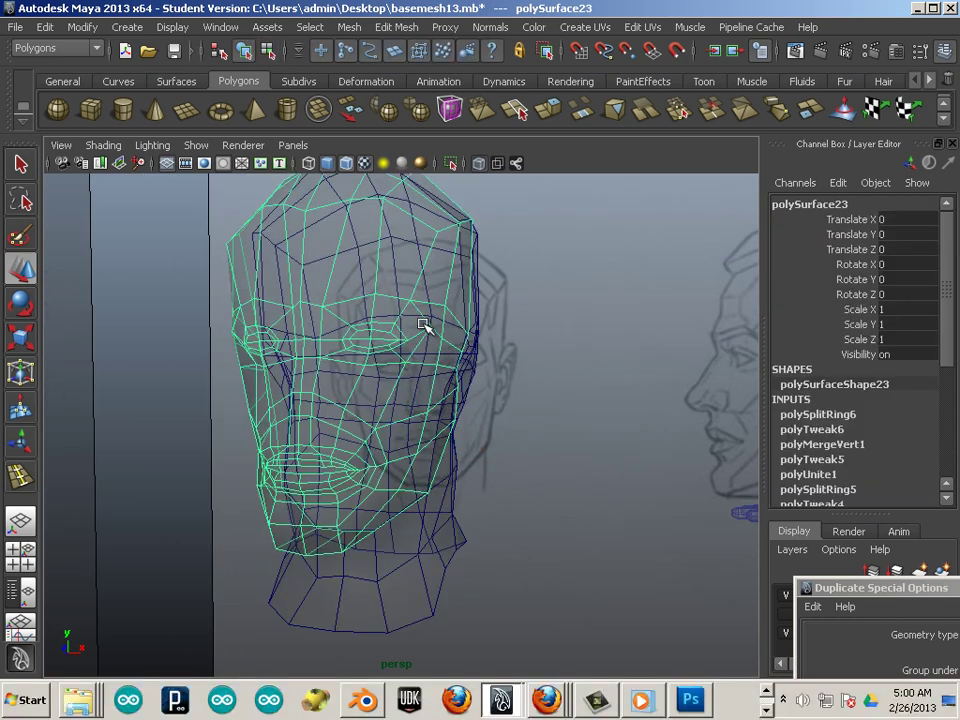
click(103, 145)
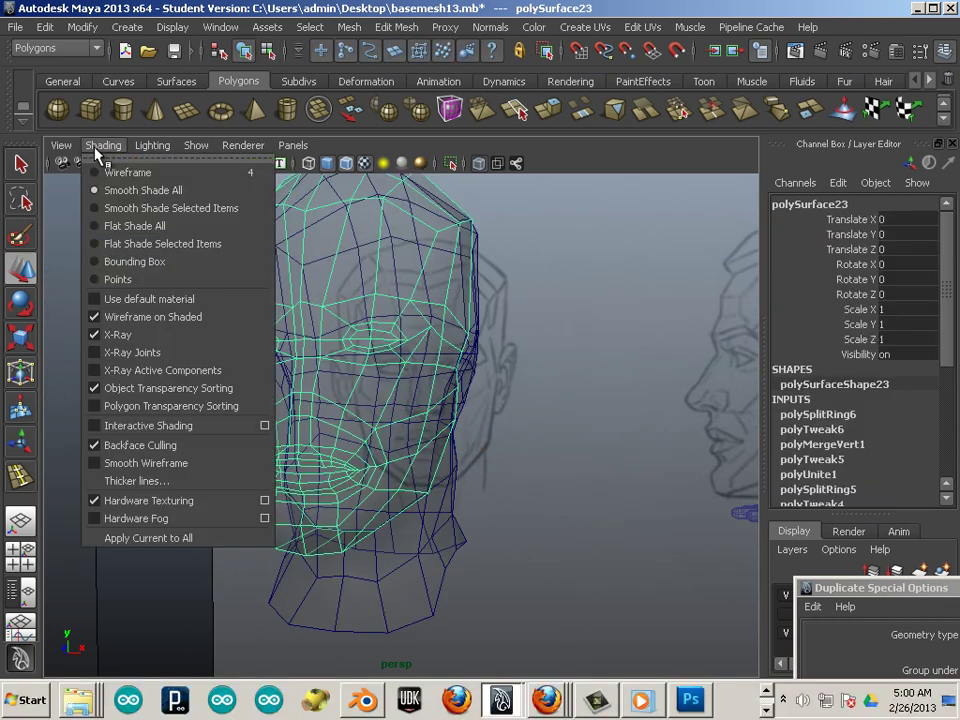
click(129, 336)
Examine the shaded face mesh around the eye, including its outer eye corner vertex, in the perspective view
alt+drag(221, 378, 288, 402)
alt+right_drag(288, 402, 367, 442)
alt+drag(391, 442, 364, 435)
alt+right_drag(364, 435, 349, 424)
alt+middle_drag(349, 424, 370, 431)
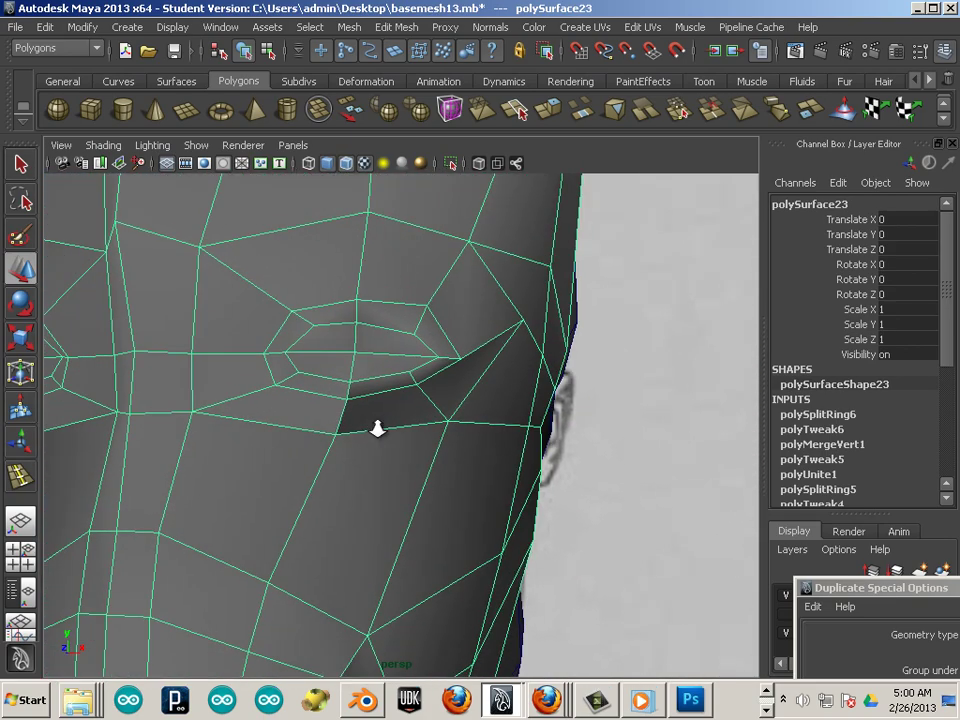
alt+right_drag(377, 431, 417, 371)
alt+drag(418, 372, 471, 311)
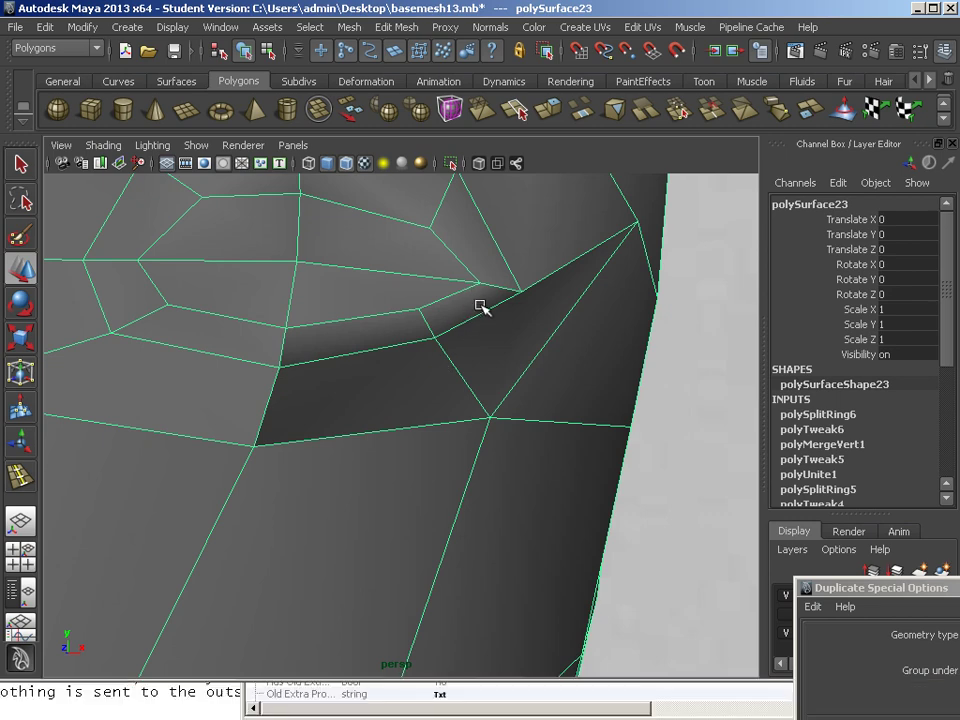
key(F9)
click(522, 293)
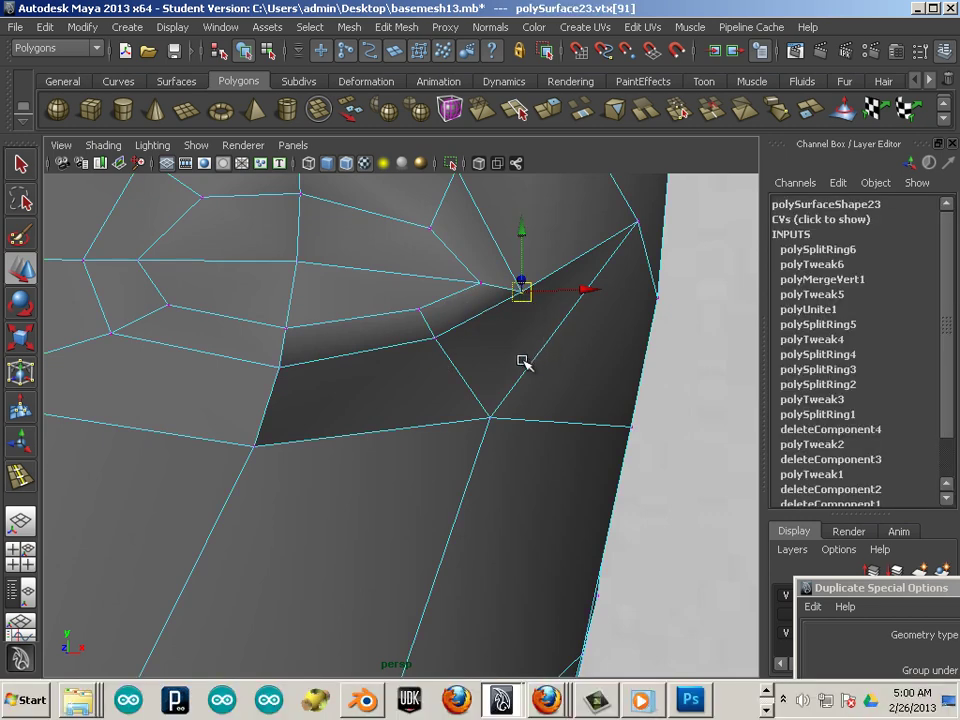
alt+right_drag(514, 361, 291, 380)
alt+drag(291, 380, 302, 374)
In the front view, delete all face mesh faces on the negative X side of the center line
key(space)
key(space)
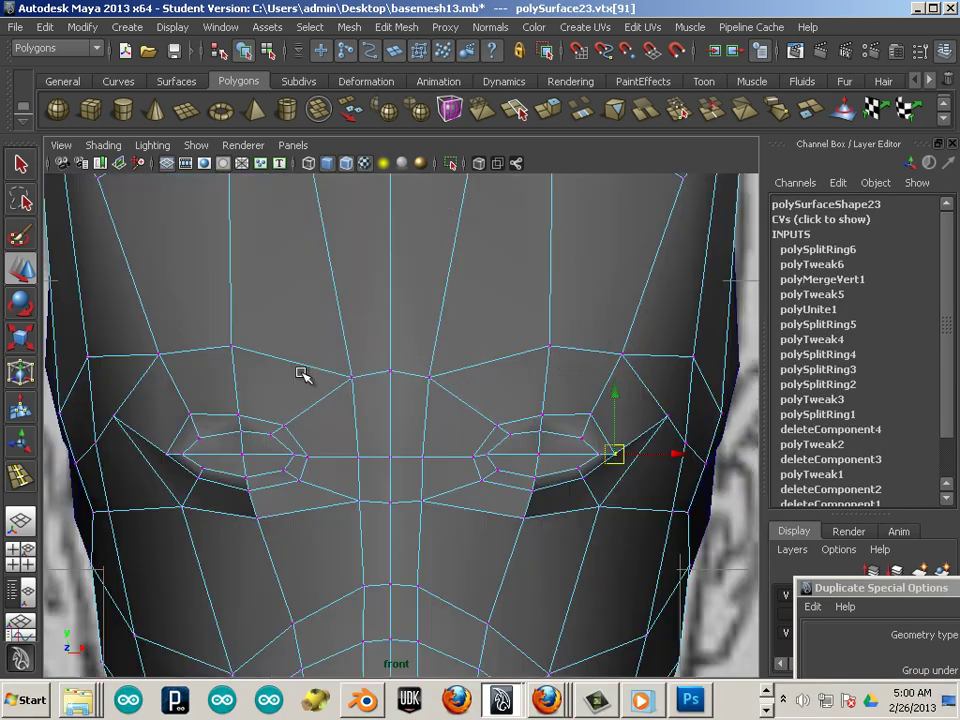
scroll(296, 374, down, 5)
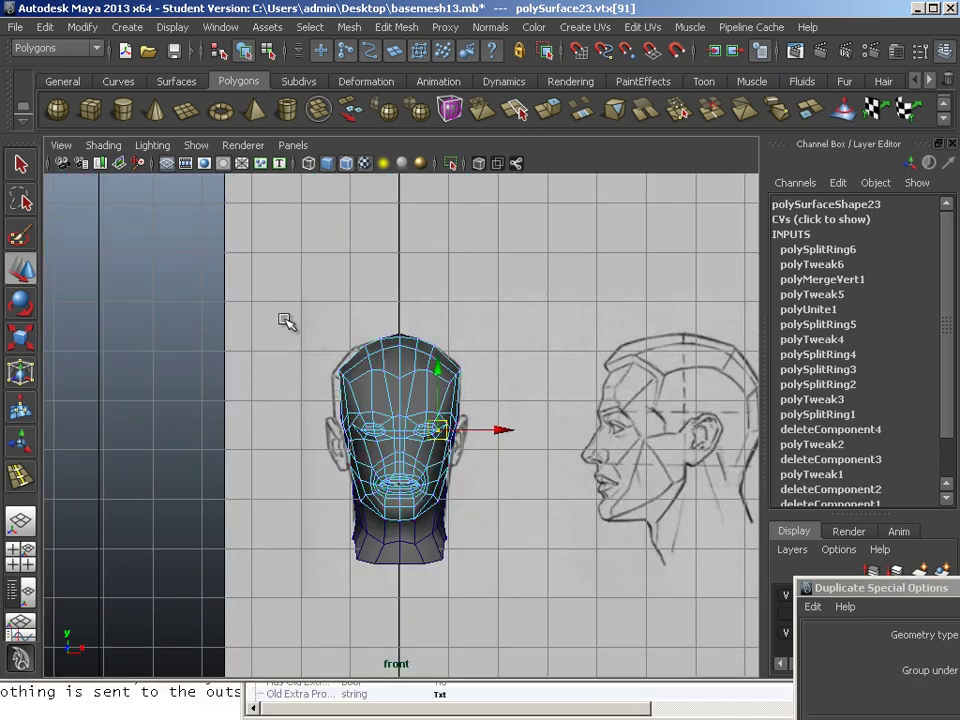
drag(286, 318, 397, 588)
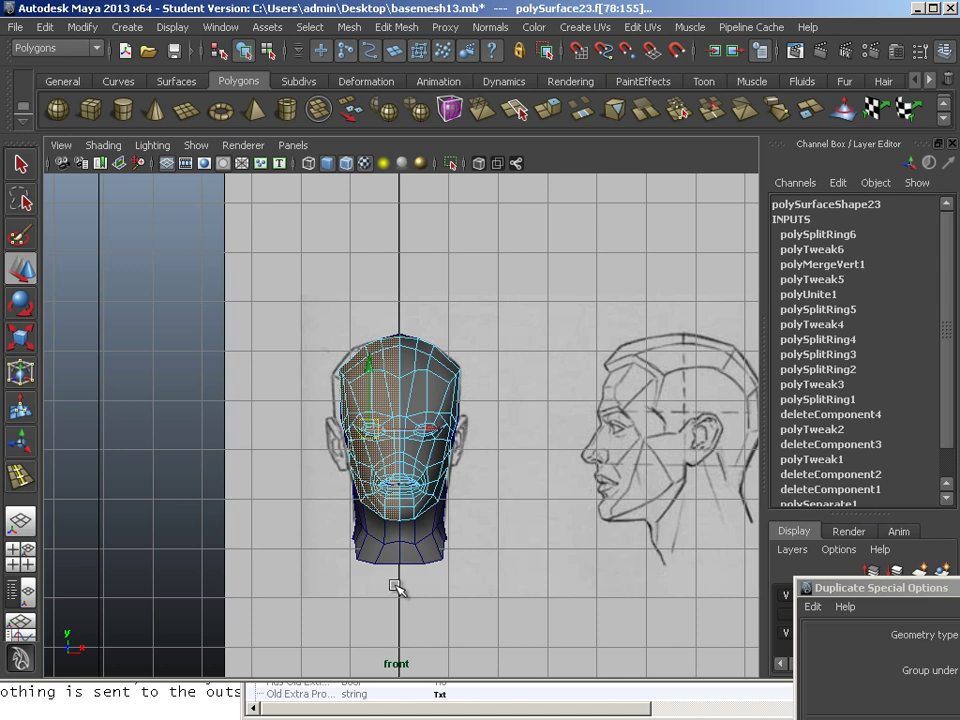
key(Delete)
Delete the back-of-head piece's faces on the negative X side of the center line
click(396, 558)
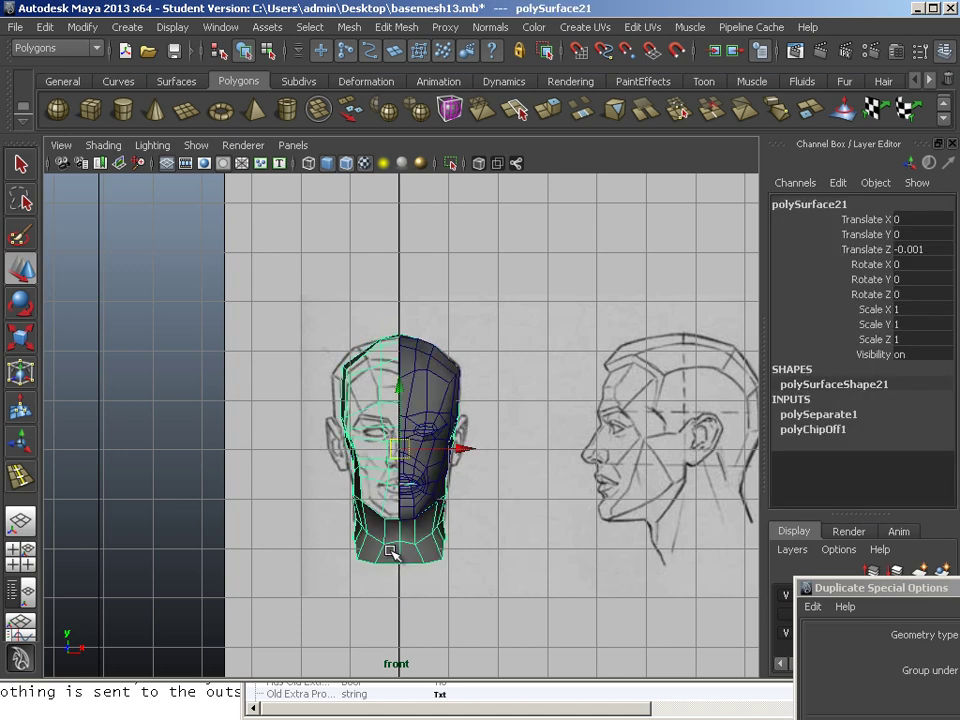
key(F11)
drag(281, 302, 390, 628)
key(Delete)
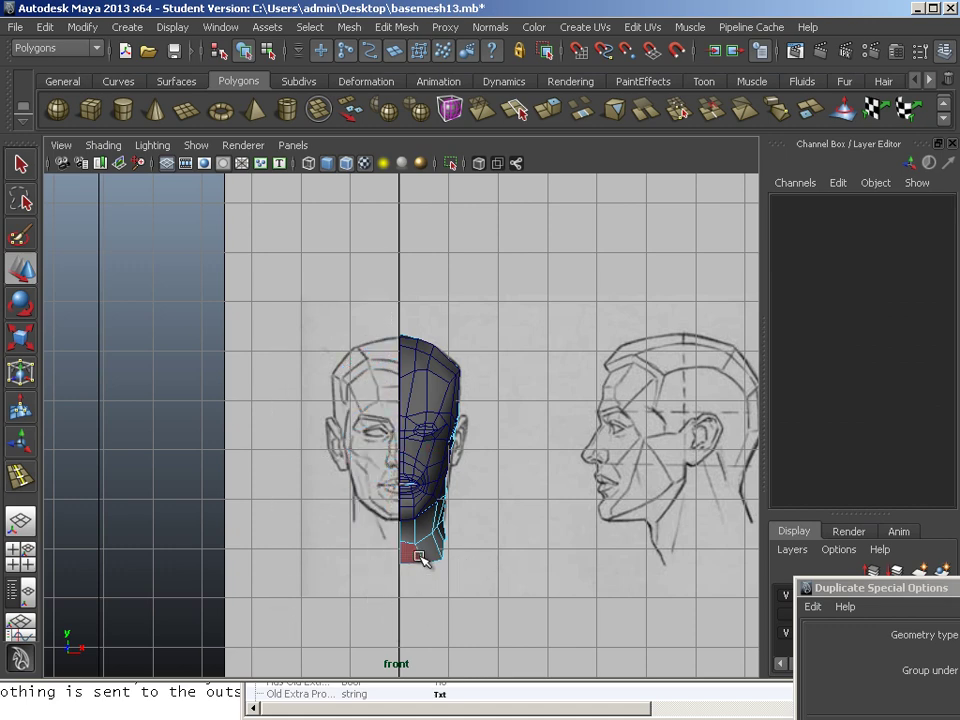
Switch to the perspective view and select both the back-of-head piece and the face mesh as objects
key(space)
key(space)
alt+drag(439, 556, 352, 408)
scroll(350, 412, up, 5)
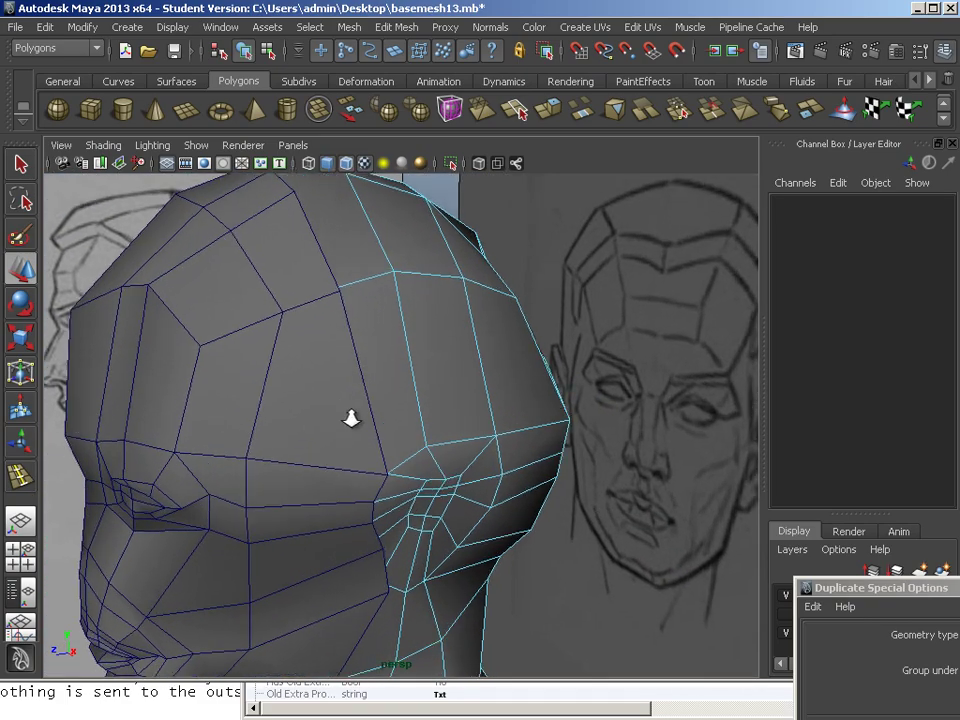
alt+middle_drag(327, 408, 314, 390)
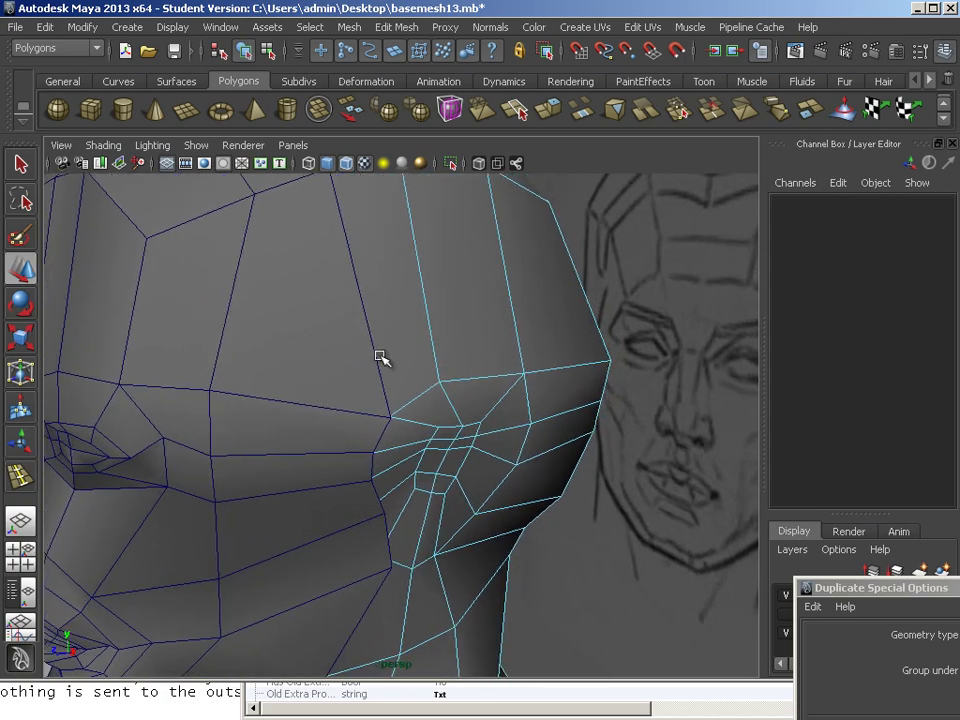
right_drag(408, 318, 436, 290)
click(417, 300)
shift+click(310, 332)
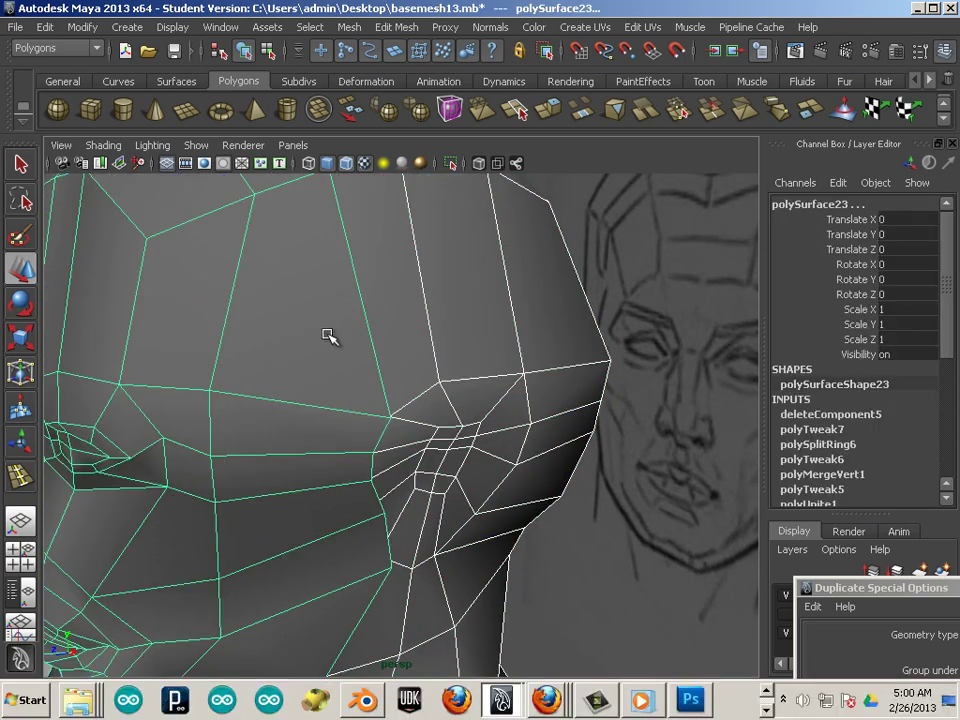
Snap the face mesh's two topmost seam vertices at the crown onto the matching vertices of the back-of-head piece
alt+drag(326, 336, 296, 388)
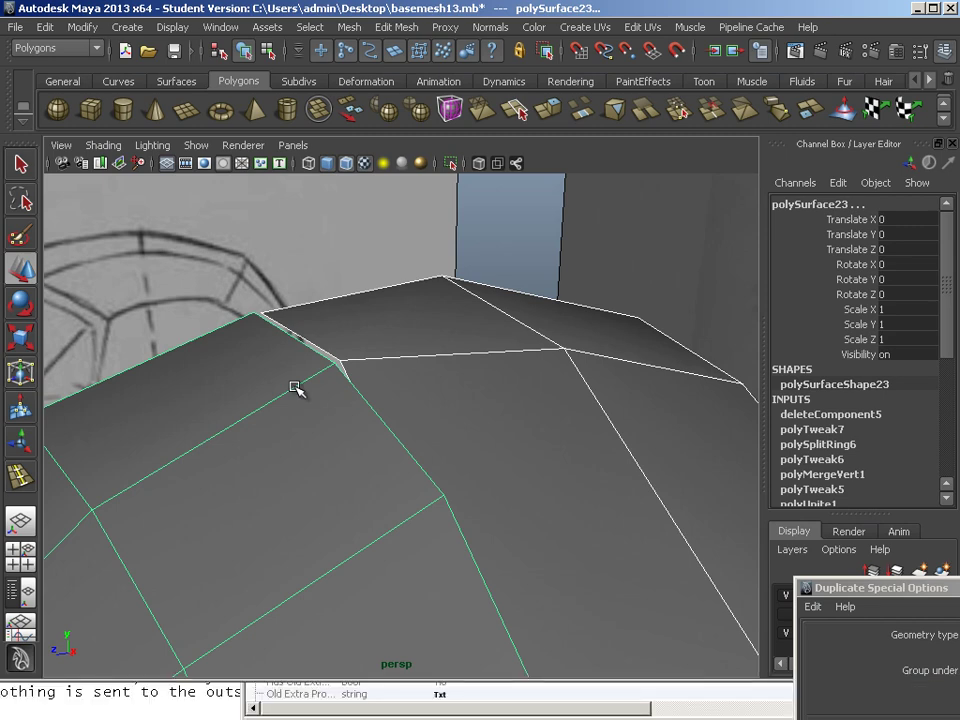
right_drag(250, 366, 214, 362)
click(255, 322)
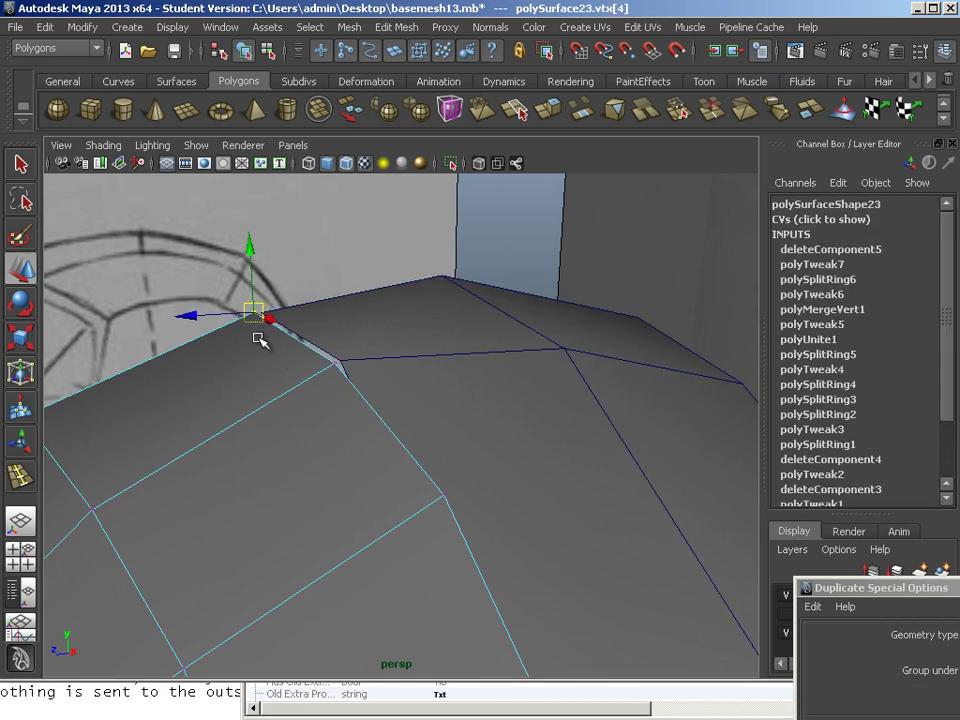
key(v)
drag(255, 316, 266, 318)
click(331, 367)
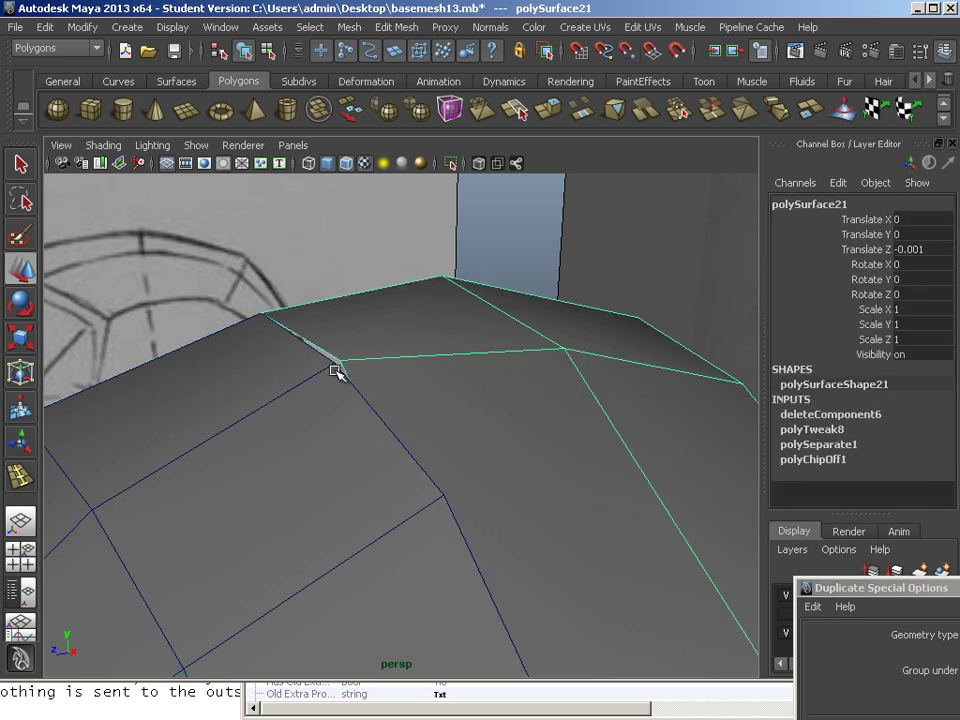
click(331, 382)
right_drag(269, 362, 245, 361)
click(336, 368)
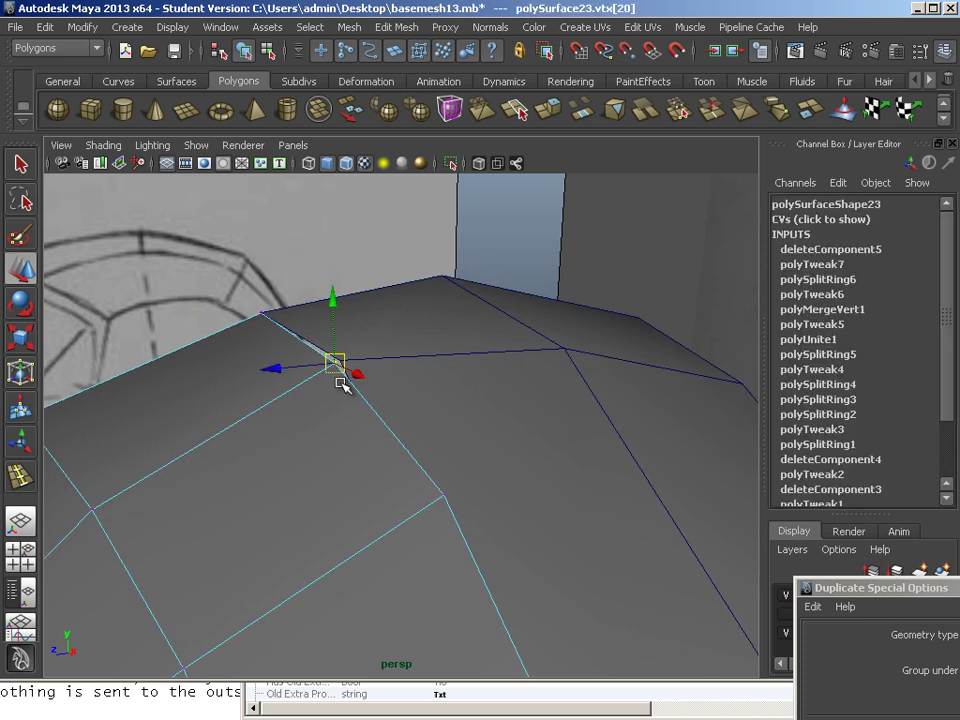
key(v)
drag(334, 369, 341, 364)
Insert an edge loop across the back-of-head piece just below the crown, level with the face mesh's unmatched seam vertex
alt+middle_drag(431, 545, 420, 450)
alt+right_drag(423, 511, 395, 511)
alt+middle_drag(395, 511, 394, 498)
alt+drag(394, 500, 394, 488)
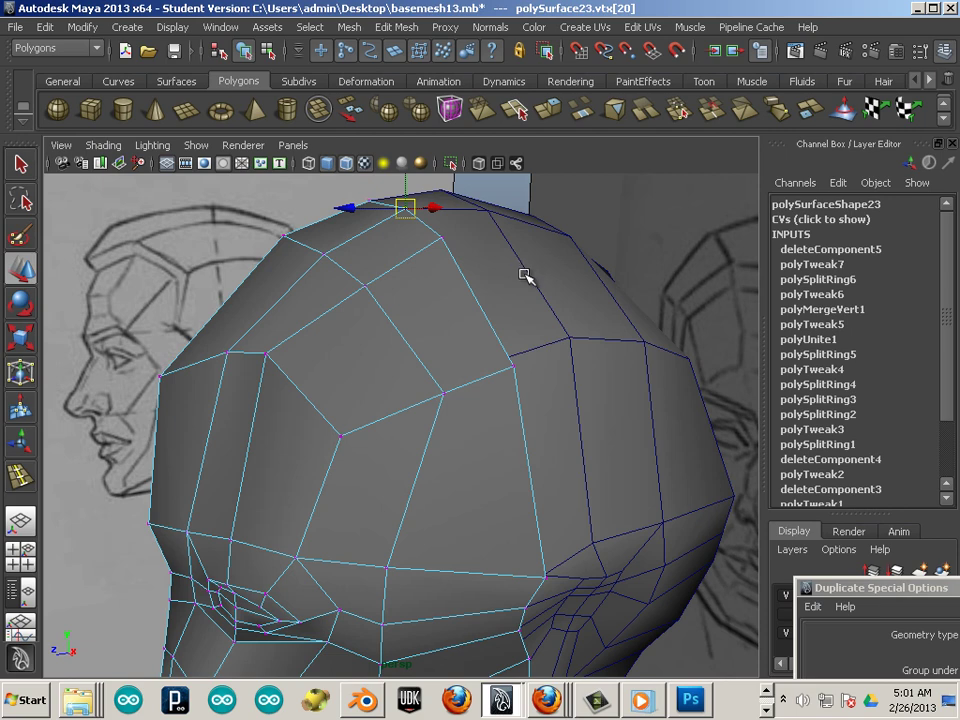
key(y)
click(530, 277)
drag(529, 272, 516, 241)
Snap the new edge loop's front end vertex and the seam vertex below it onto the matching face mesh vertices
alt+drag(530, 280, 480, 369)
alt+middle_drag(240, 500, 354, 296)
alt+drag(300, 290, 349, 300)
alt+right_drag(300, 305, 353, 325)
alt+middle_drag(353, 325, 342, 342)
click(24, 270)
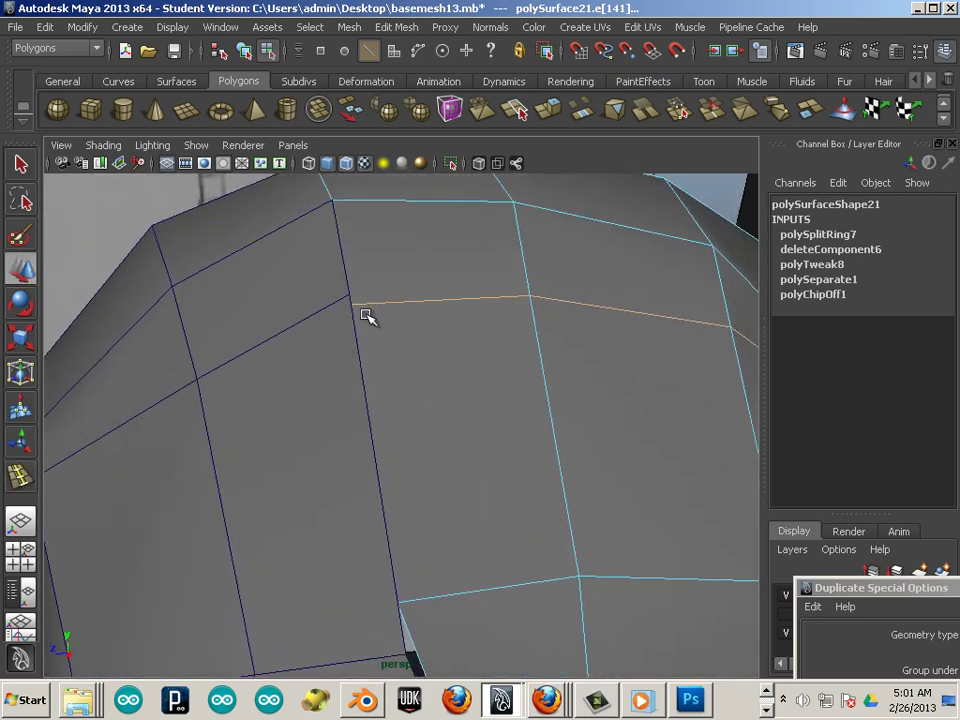
key(F9)
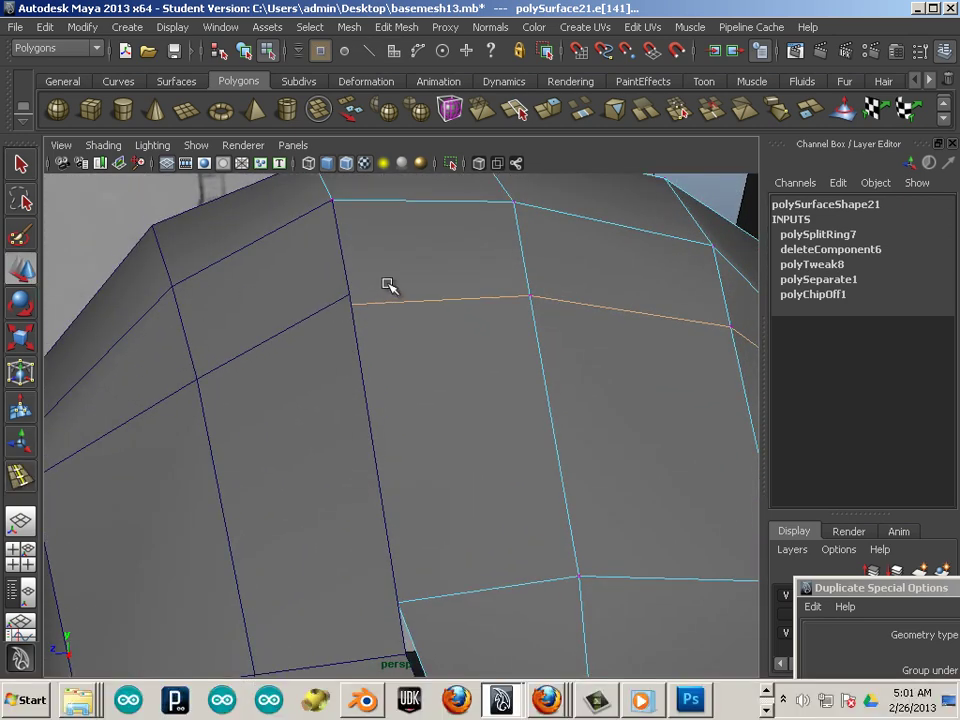
click(348, 302)
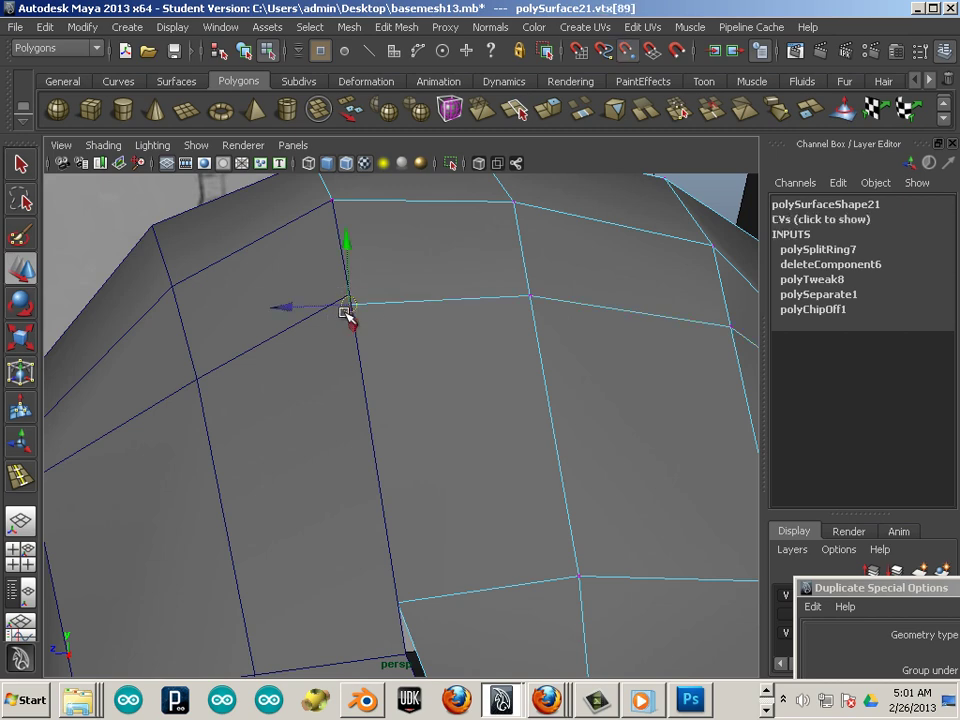
alt+drag(456, 544, 443, 434)
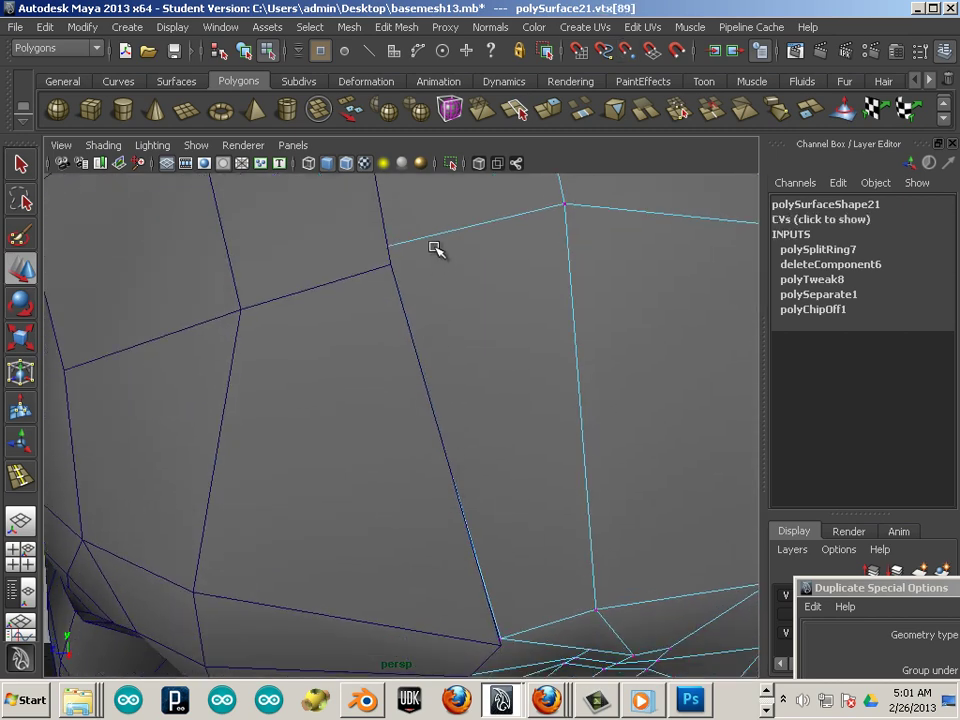
click(389, 246)
key(v)
drag(388, 250, 398, 273)
Snap the back-of-head piece's five seam vertices in front of the ear onto the matching face mesh vertices
alt+right_drag(568, 483, 476, 459)
alt+drag(476, 459, 454, 390)
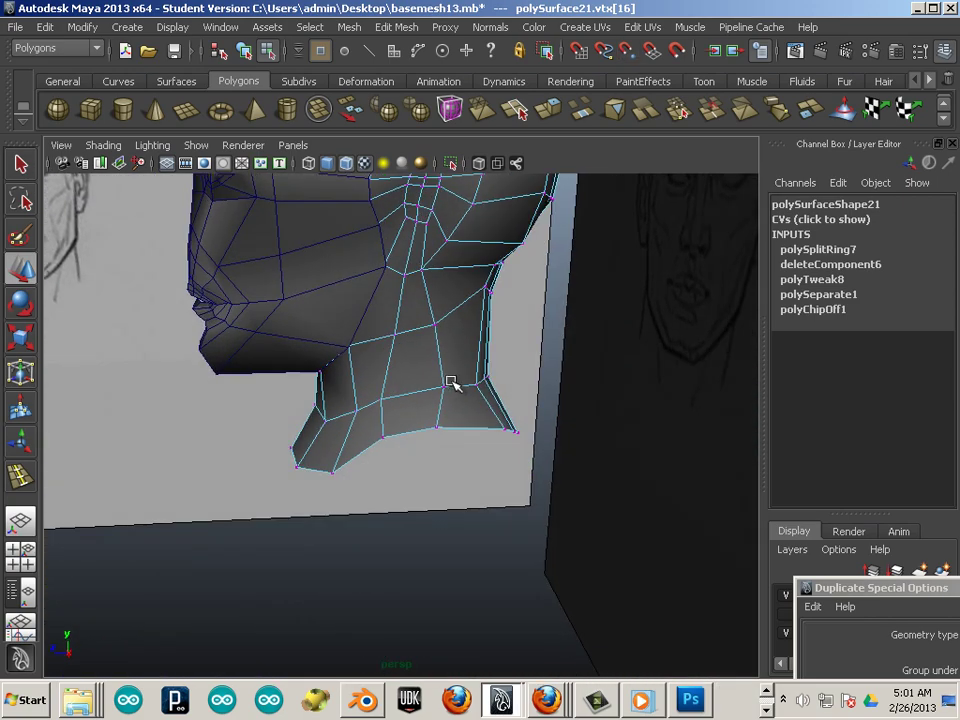
alt+middle_drag(454, 390, 460, 425)
alt+right_drag(460, 425, 478, 433)
alt+middle_drag(462, 390, 466, 453)
alt+right_drag(466, 453, 490, 450)
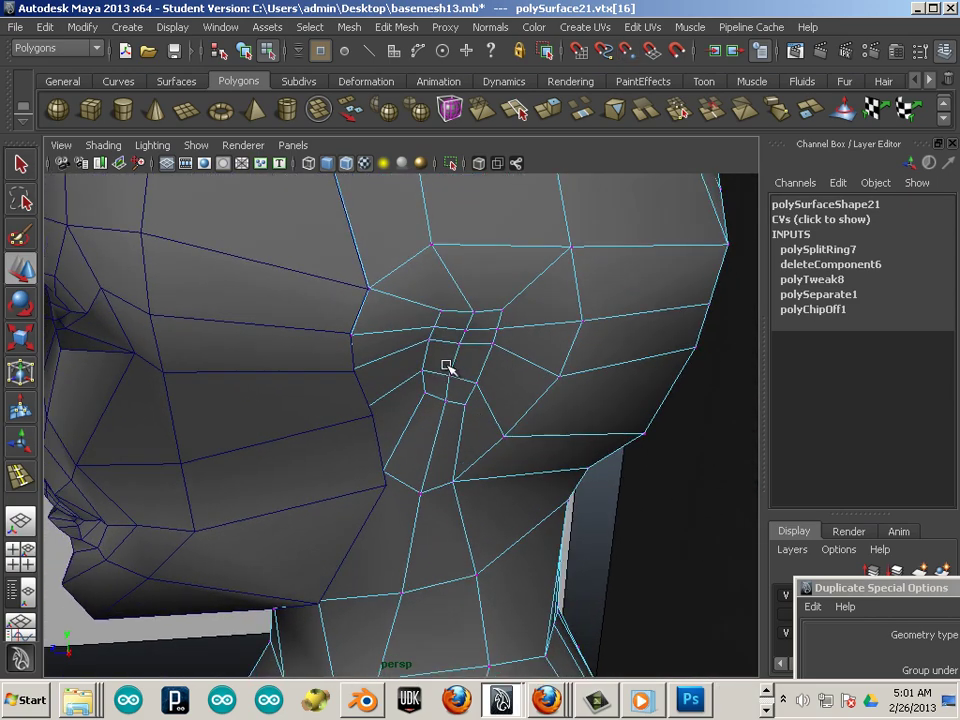
click(368, 293)
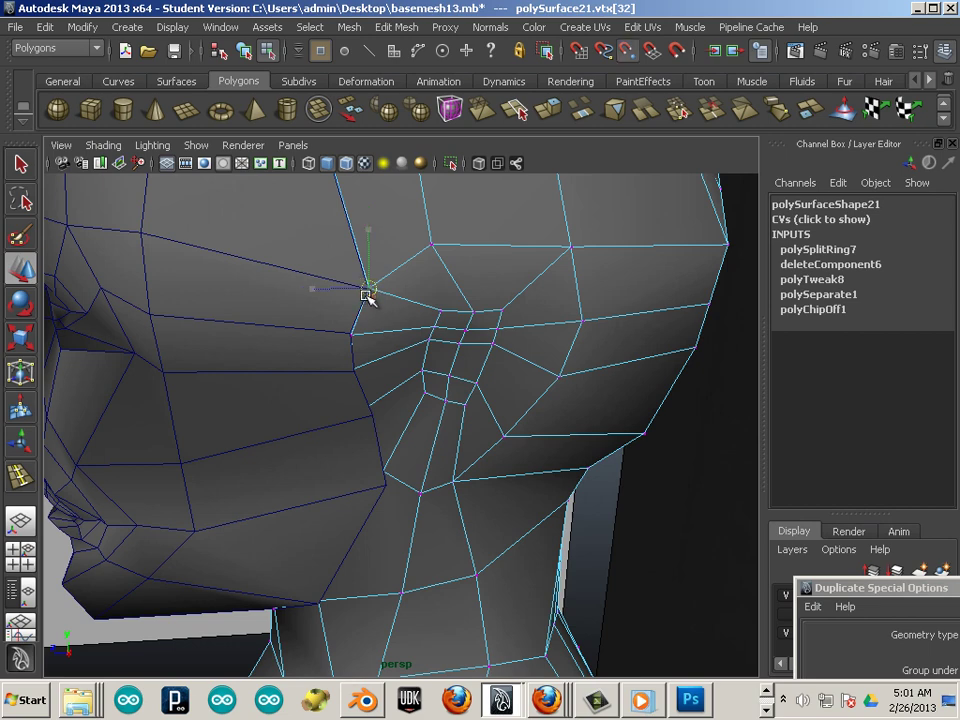
click(354, 335)
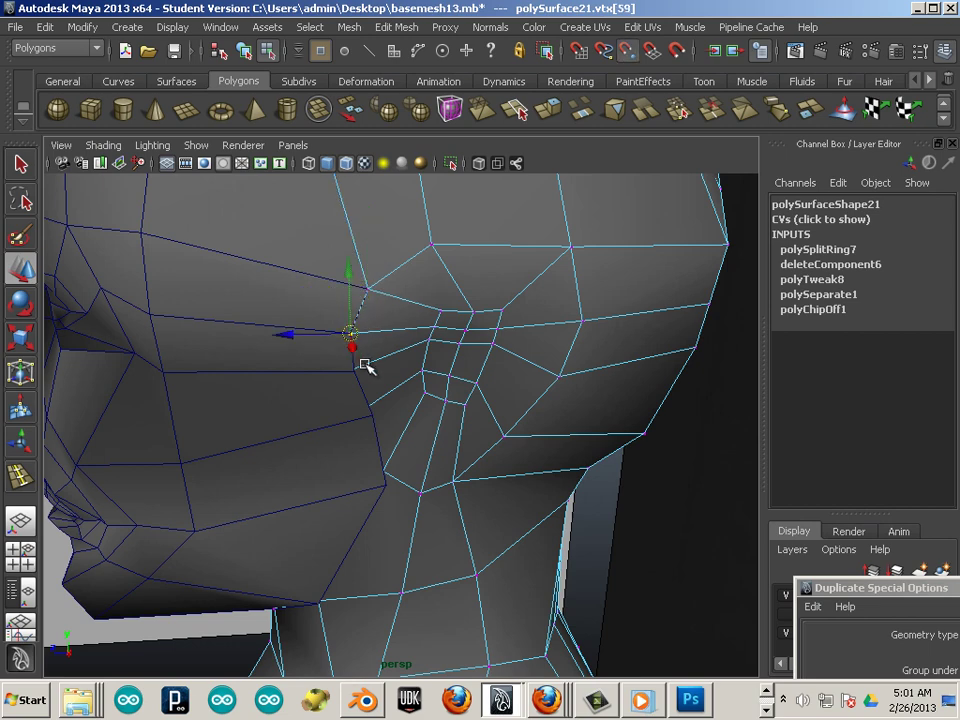
click(360, 370)
click(373, 409)
click(385, 483)
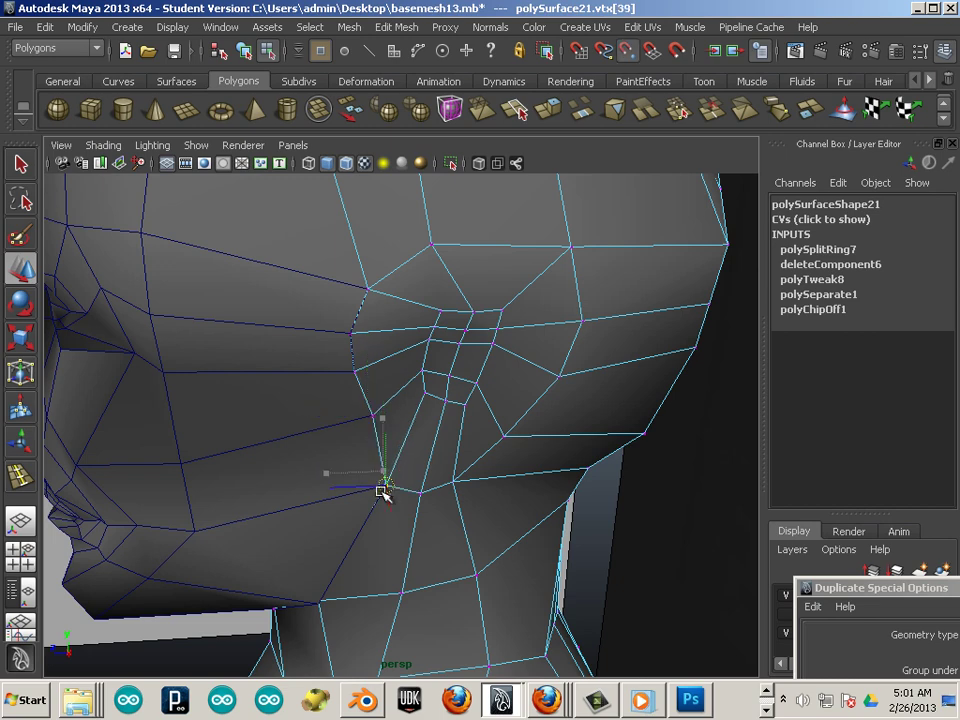
Snap the back-of-head piece's remaining lower seam vertices along the jaw and under the chin onto the face mesh's vertices
alt+drag(332, 602, 366, 519)
click(373, 468)
key(v)
drag(375, 468, 377, 473)
alt+right_drag(411, 536, 343, 504)
alt+middle_drag(343, 504, 389, 362)
mouse_move(389, 363)
alt+mouse_down()
mouse_move(349, 544)
mouse_move(379, 441)
mouse_move(403, 523)
mouse_move(353, 505)
mouse_move(375, 501)
mouse_move(321, 493)
mouse_move(410, 414)
alt+mouse_up()
drag(445, 345, 414, 378)
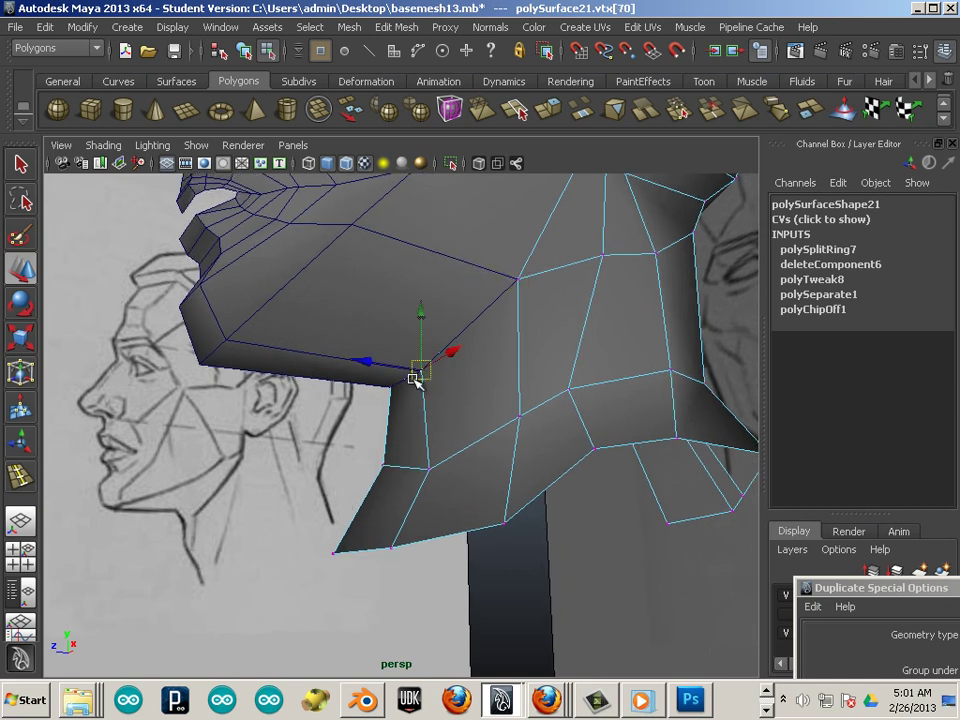
click(390, 387)
Return to object selection with both head pieces selected and combine them into one mesh
alt+right_drag(521, 446, 426, 426)
alt+drag(426, 426, 417, 437)
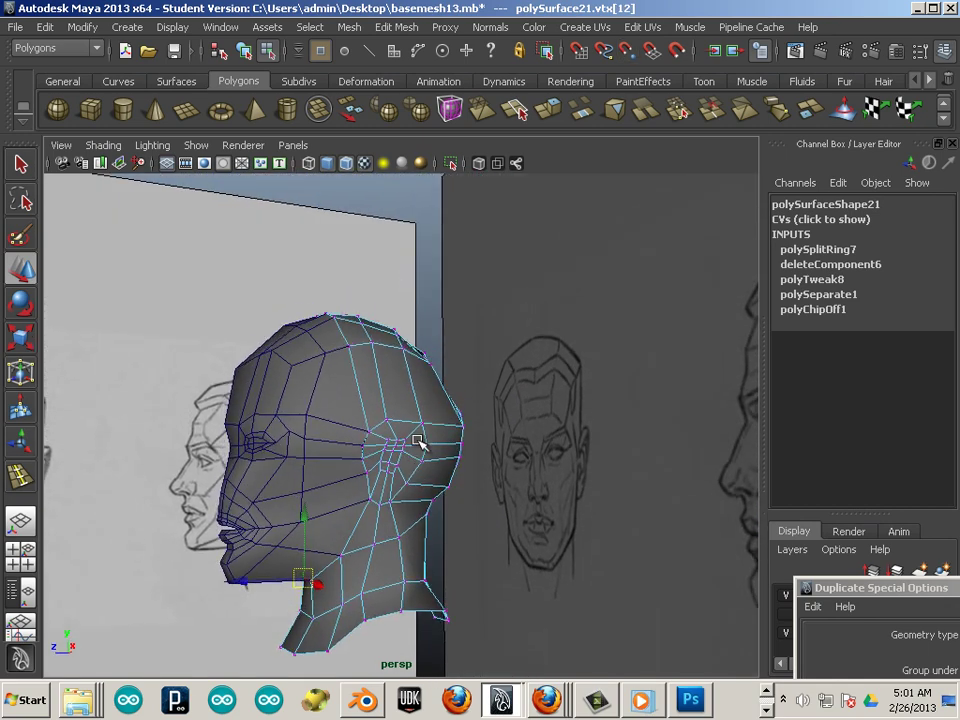
alt+middle_drag(417, 437, 424, 418)
alt+drag(424, 420, 424, 408)
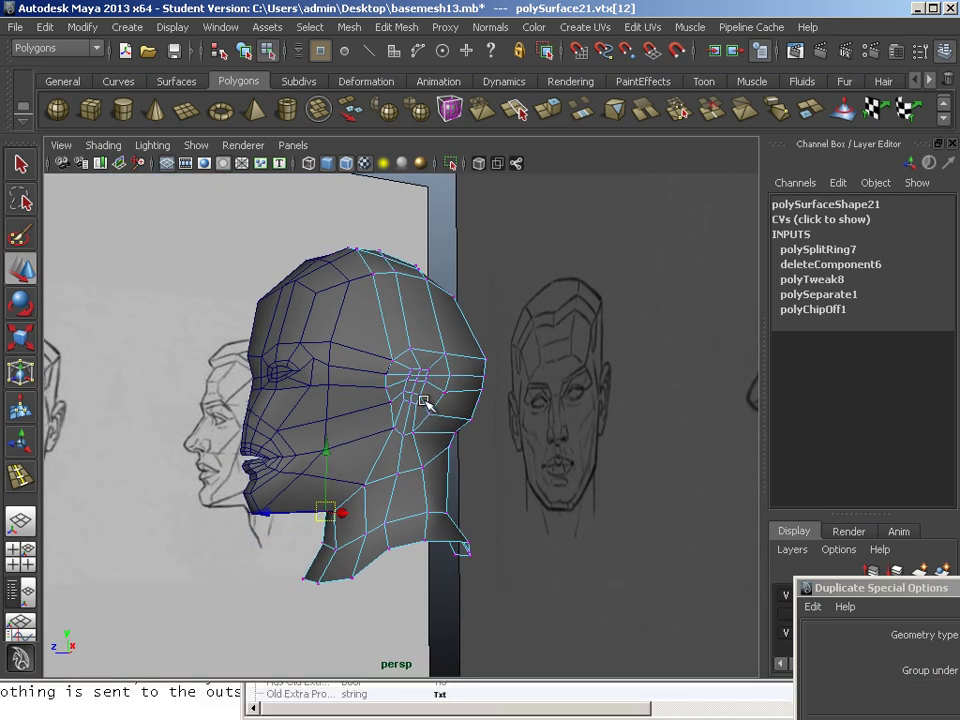
key(F8)
click(368, 392)
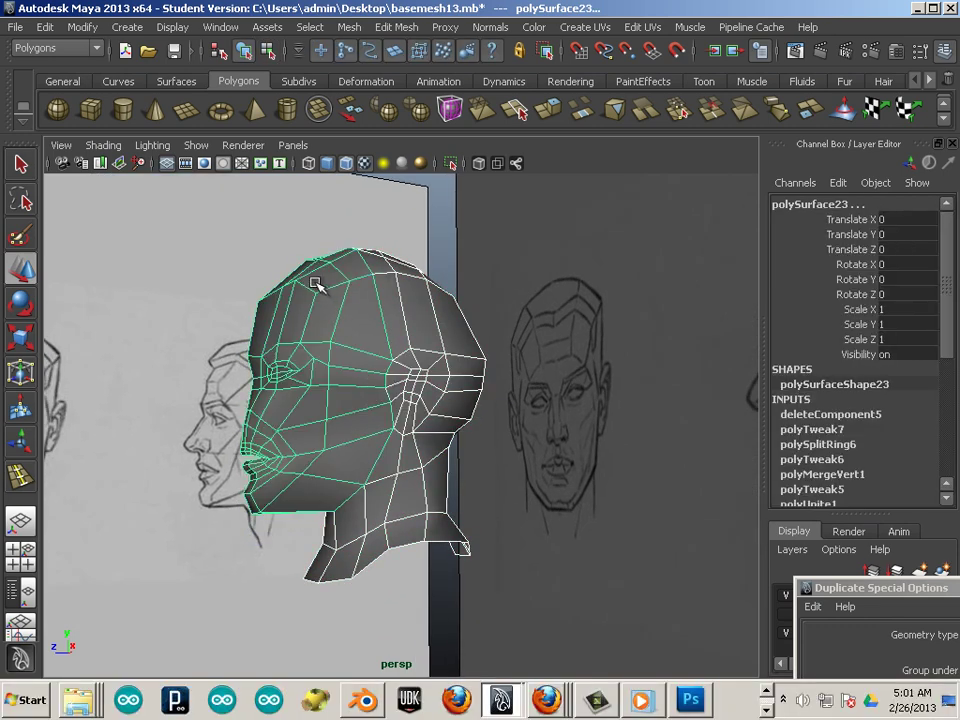
click(349, 28)
click(365, 54)
Examine the combined half head from several angles in the perspective view and against the sketch in the side view
alt+drag(439, 332, 333, 323)
alt+right_drag(334, 323, 325, 318)
alt+drag(325, 318, 396, 339)
alt+right_drag(396, 339, 440, 345)
alt+middle_drag(280, 300, 339, 298)
alt+right_drag(339, 298, 340, 306)
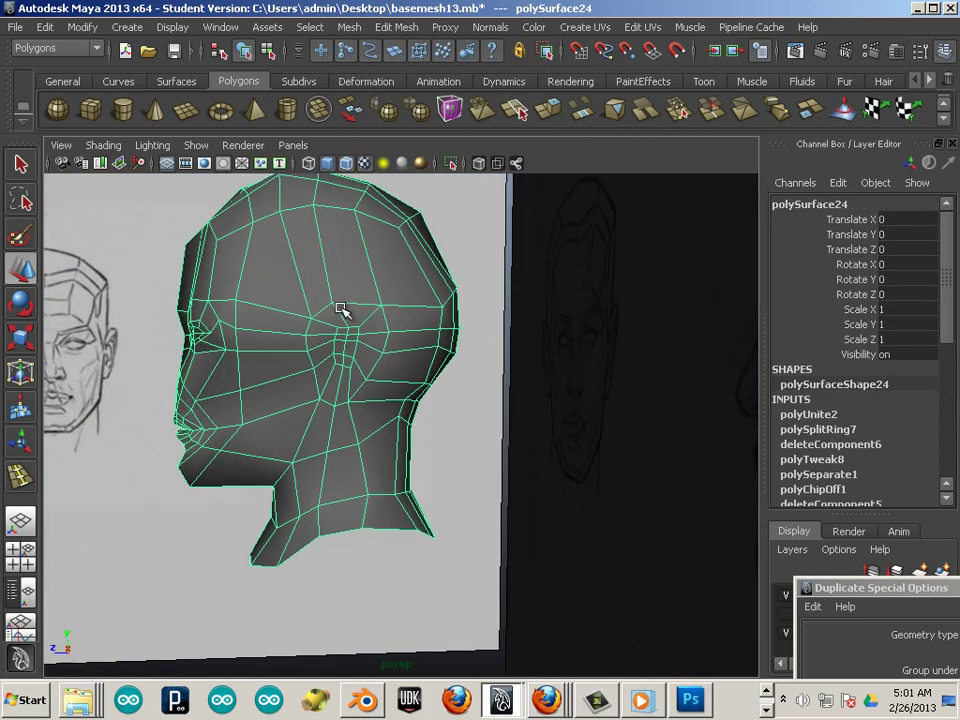
key(space)
key(space)
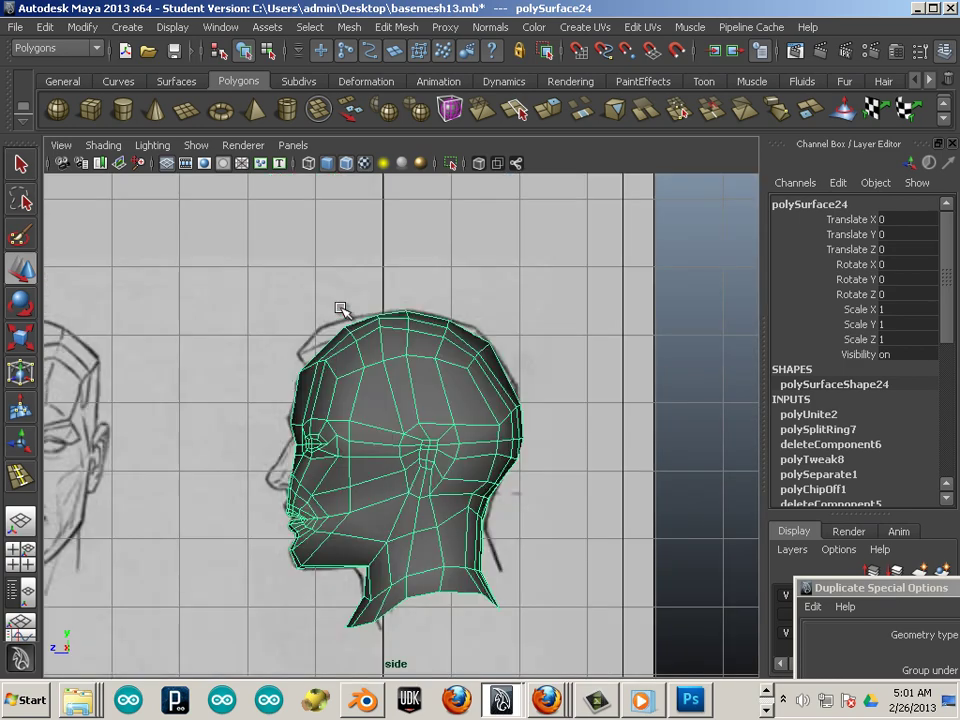
scroll(360, 412, up, 5)
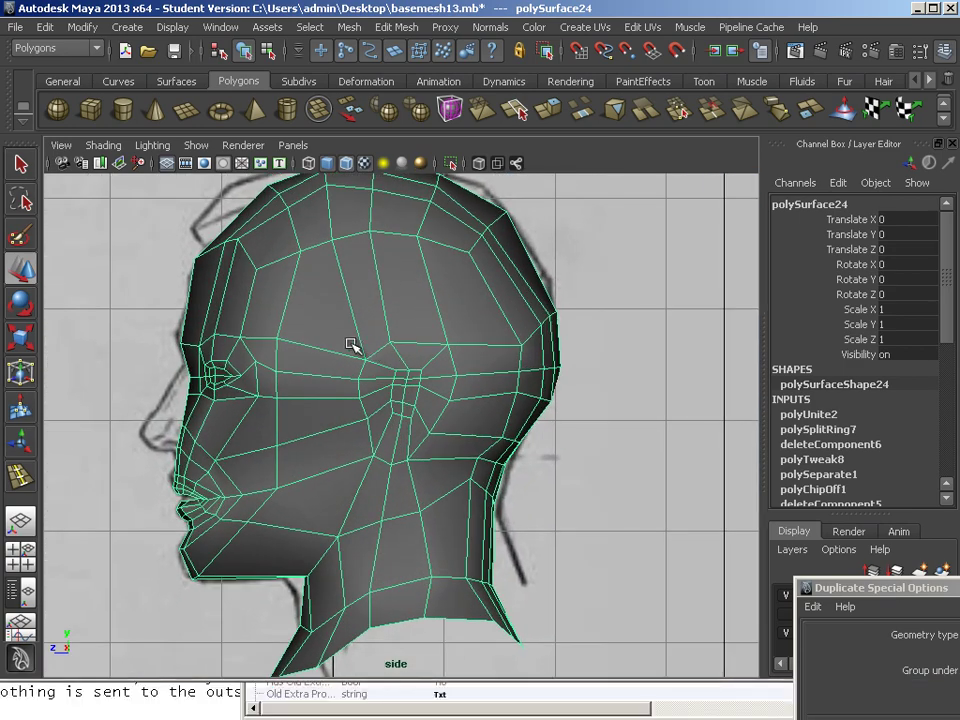
In the side view, select the vertices of the seam, back of the head and whole neck, and merge them
right_drag(351, 344, 327, 344)
alt+middle_drag(329, 298, 342, 315)
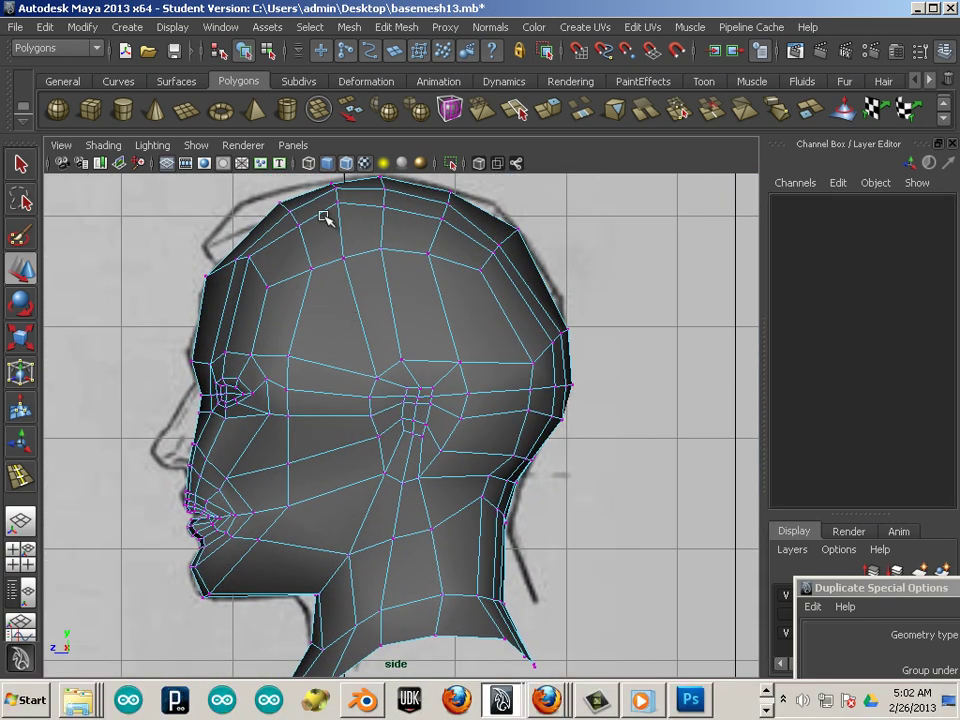
scroll(493, 340, down, 3)
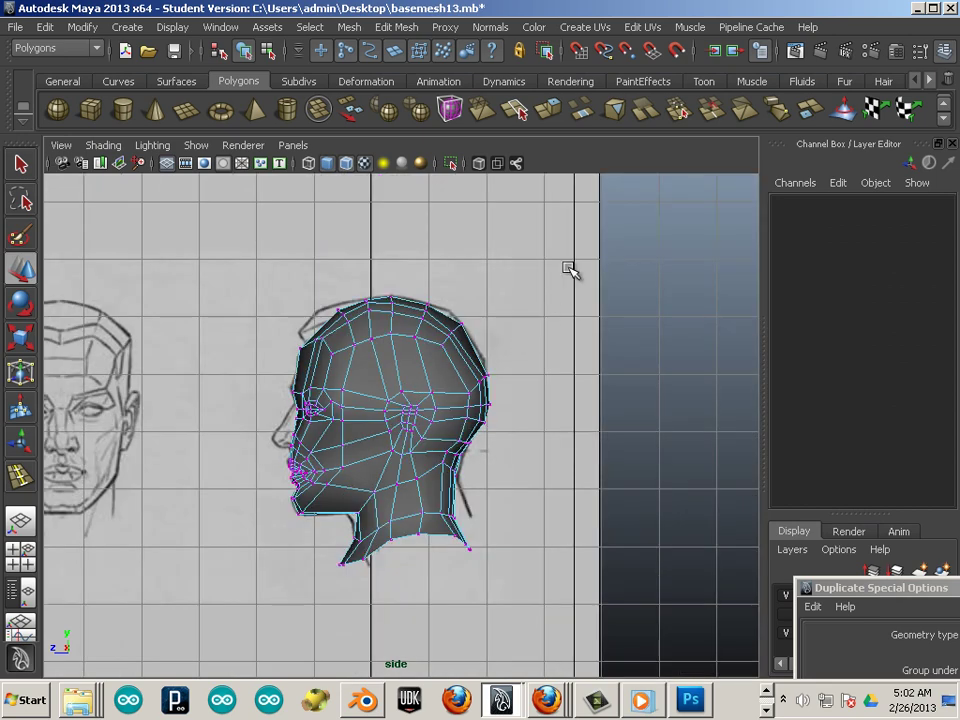
drag(568, 268, 363, 595)
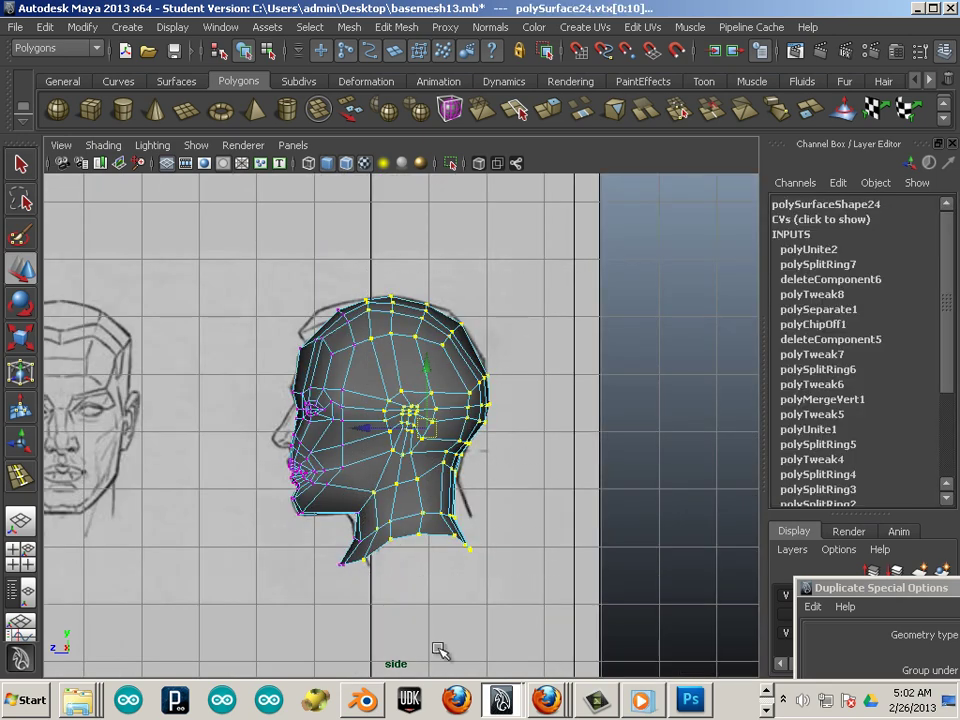
drag(358, 529, 344, 516)
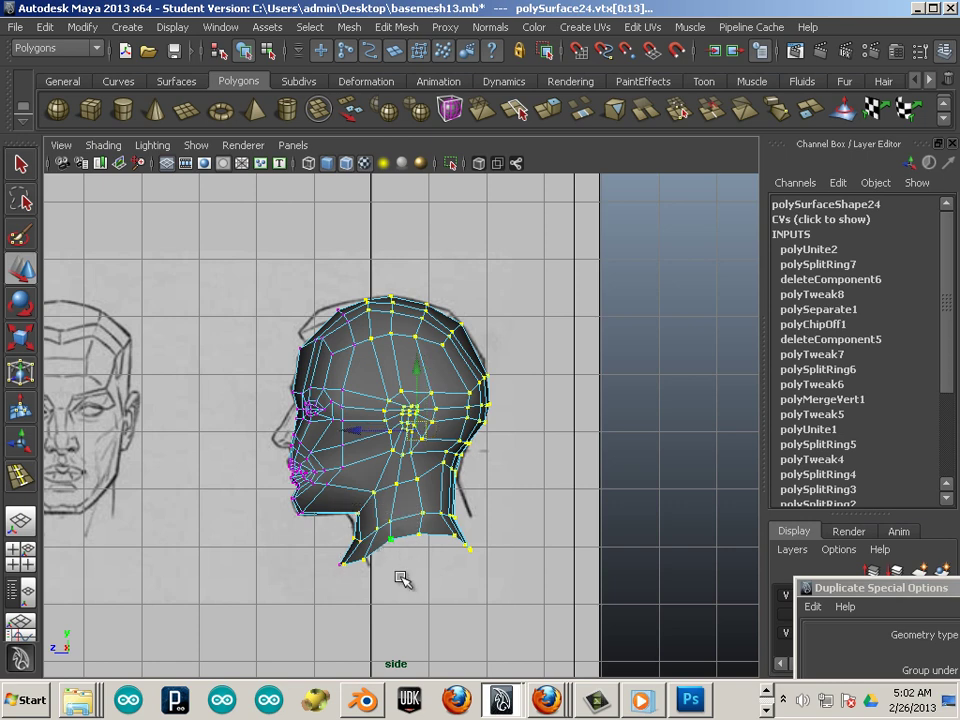
ctrl+shift+drag(369, 571, 328, 547)
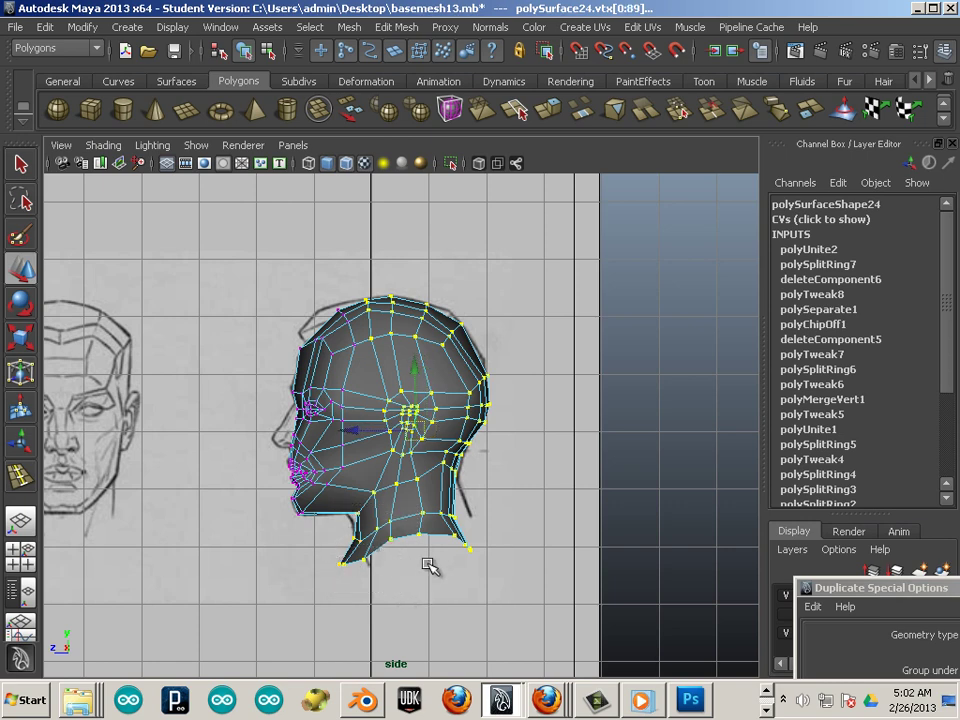
click(350, 27)
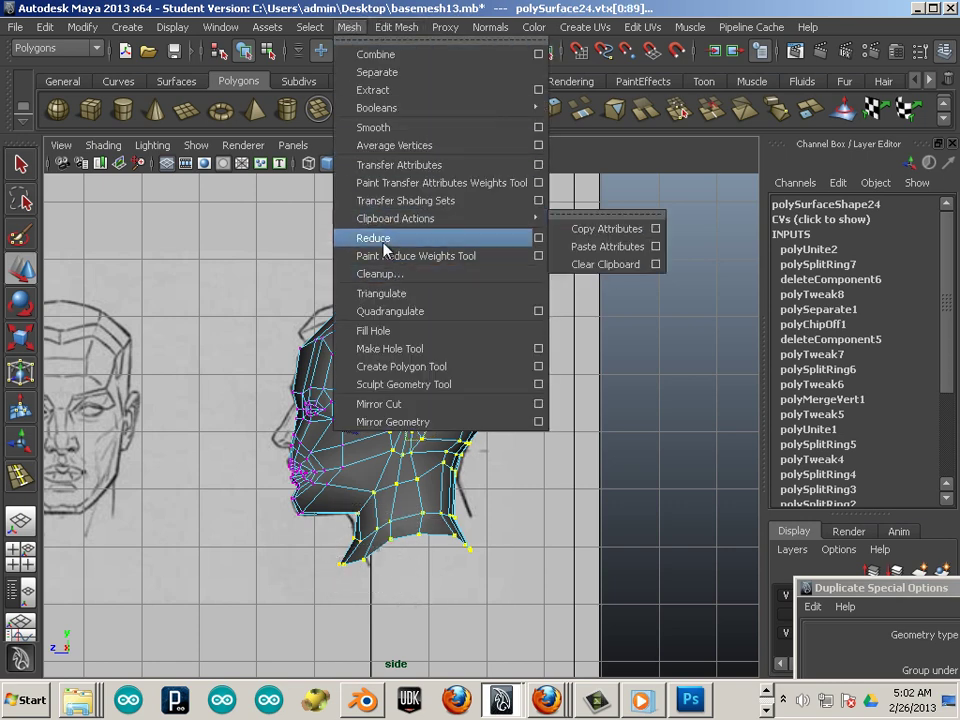
mouse_move(396, 27)
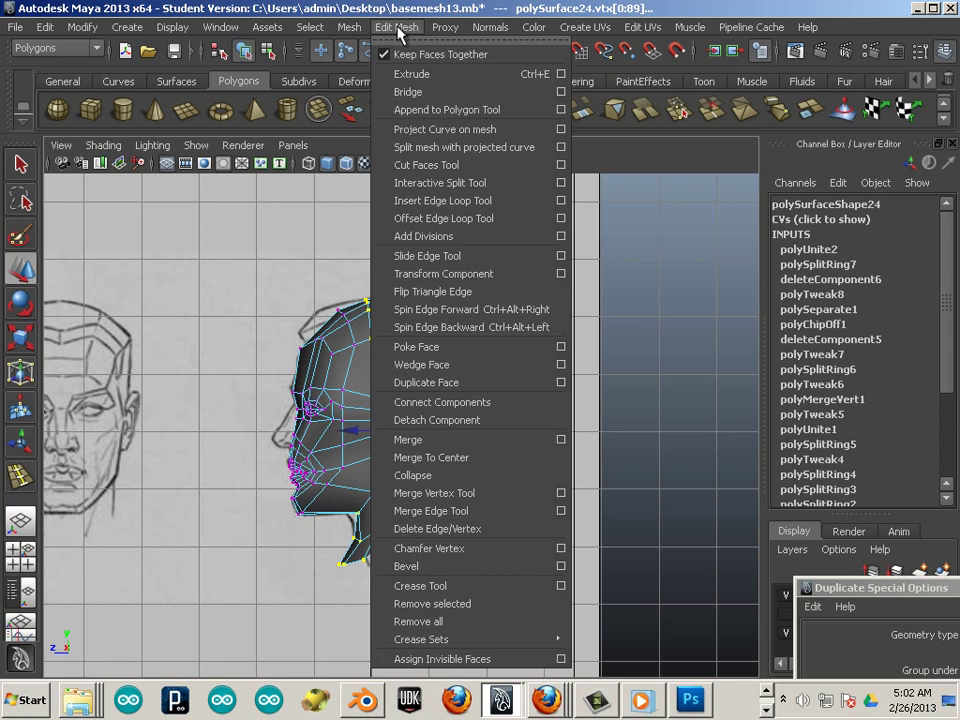
click(427, 440)
Test the merged seam by inserting an edge loop around the head above the ear, undo it and return to the Move tool
alt+right_drag(360, 399, 510, 447)
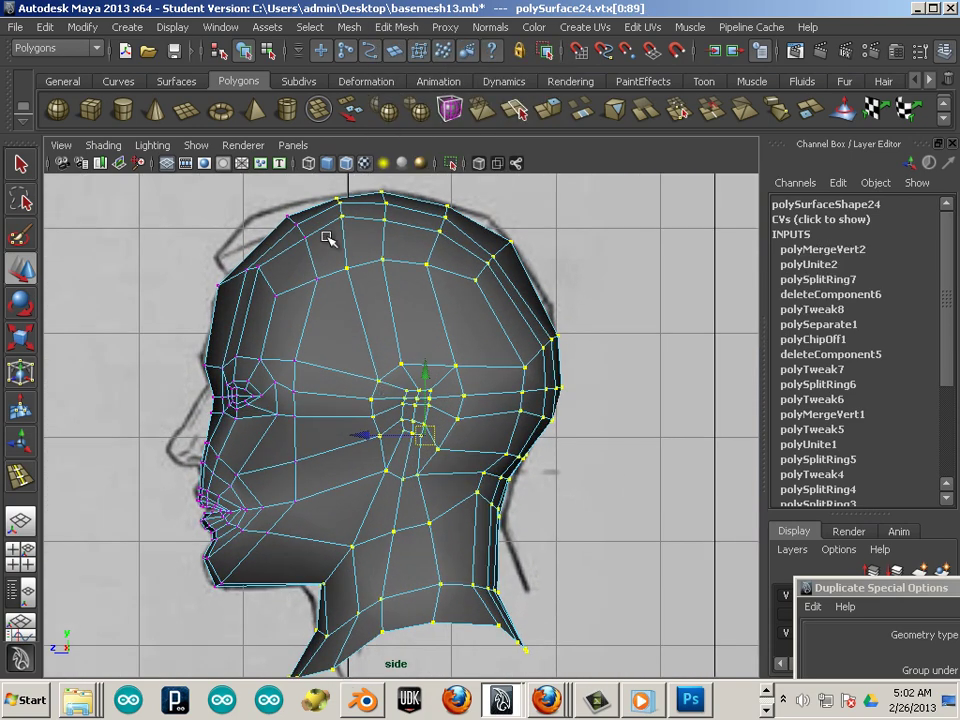
click(338, 350)
key(F8)
key(y)
click(364, 330)
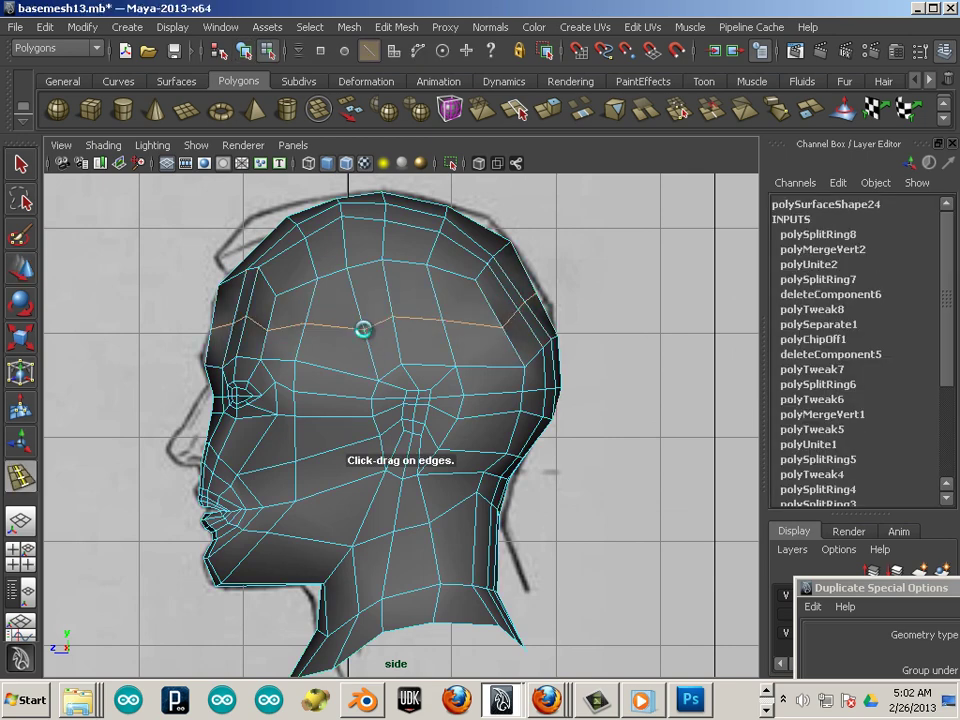
key(ctrl+z)
scroll(363, 345, up, 2)
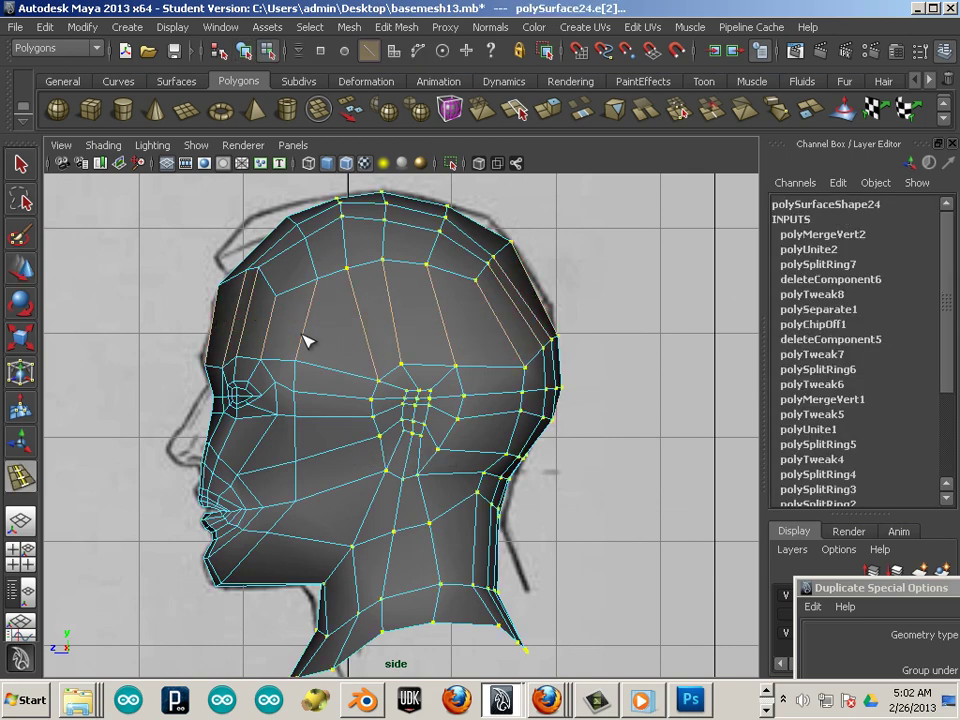
click(22, 270)
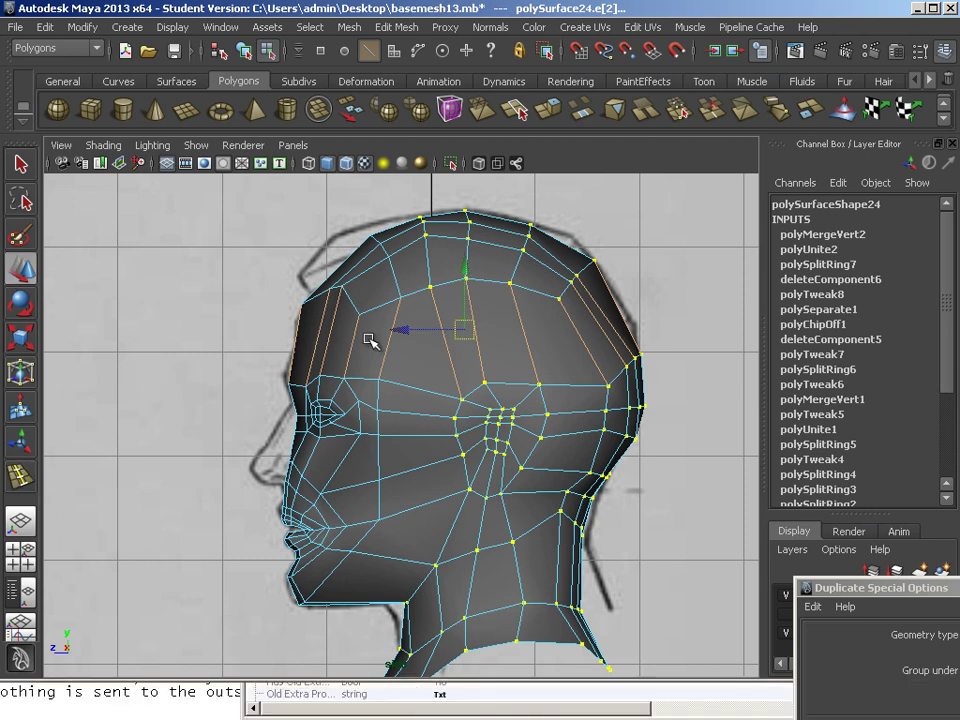
Switch the merged head from edge selection to vertex editing, select all its vertices in the side view and clear the selection
key(F8)
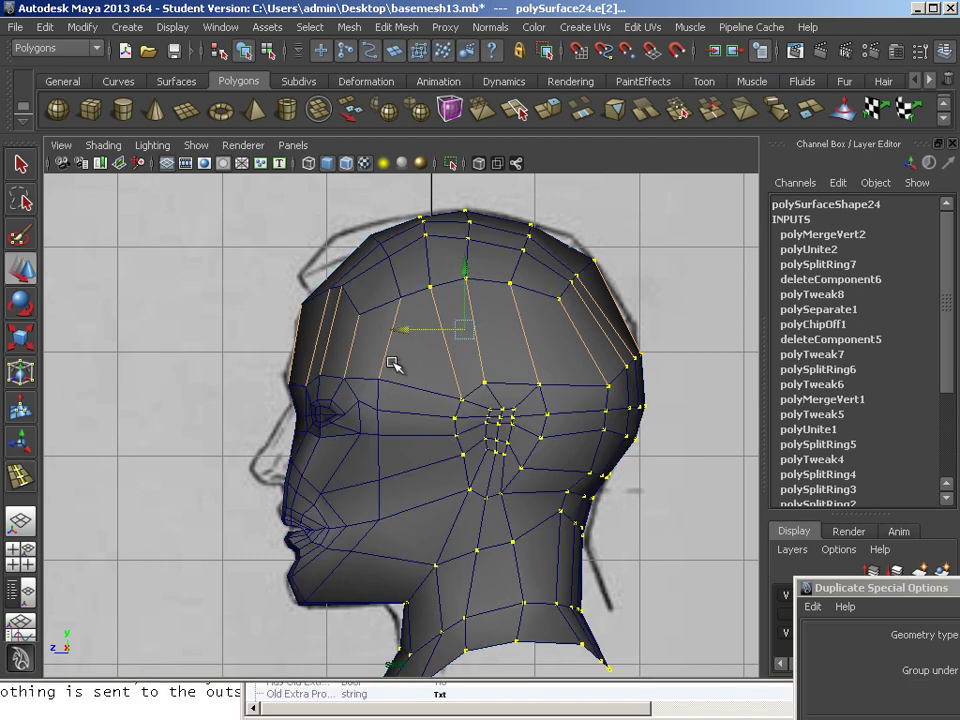
key(F8)
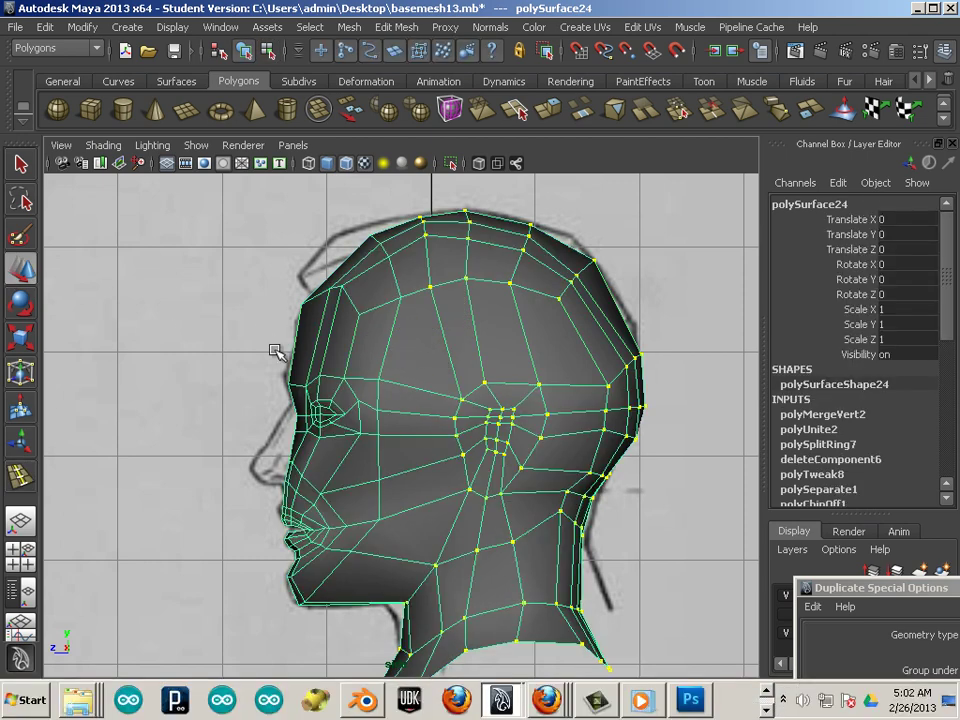
right_drag(357, 366, 291, 358)
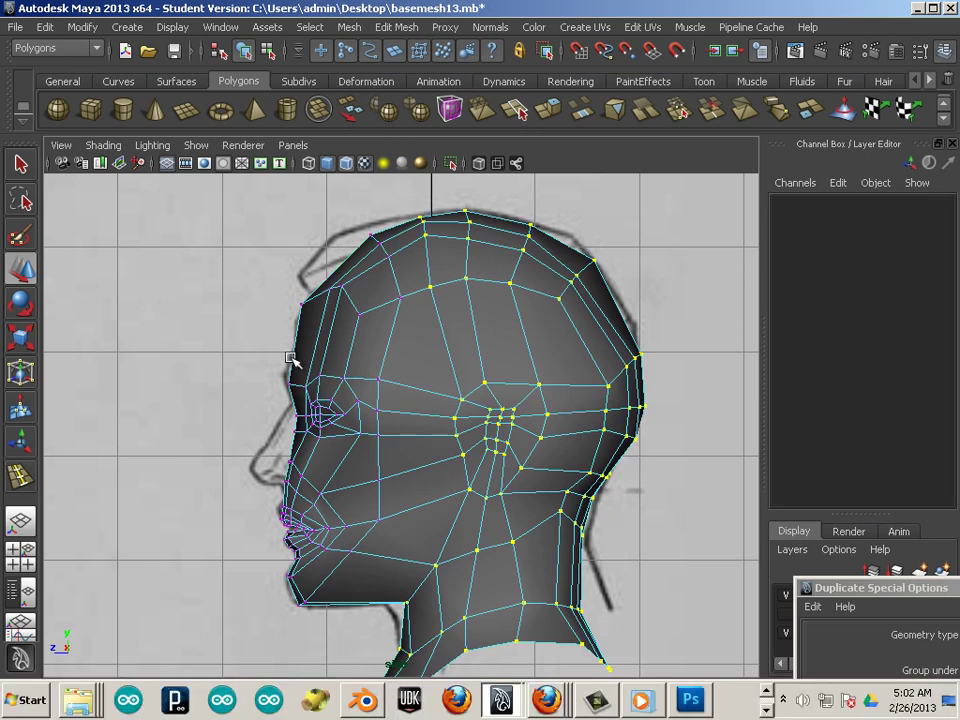
scroll(291, 358, down, 3)
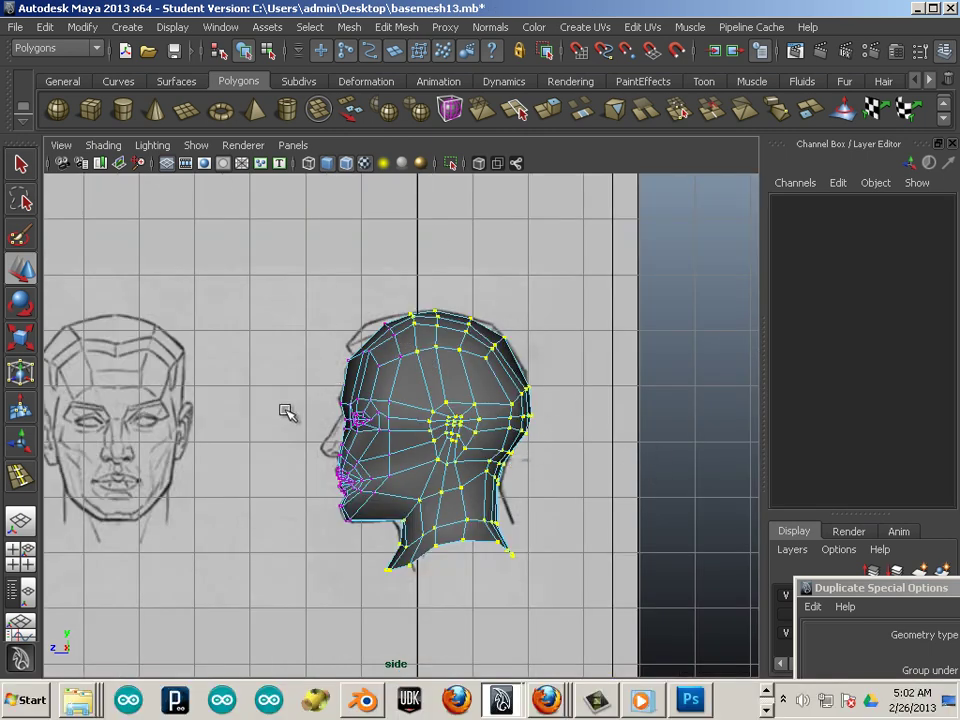
drag(260, 297, 612, 606)
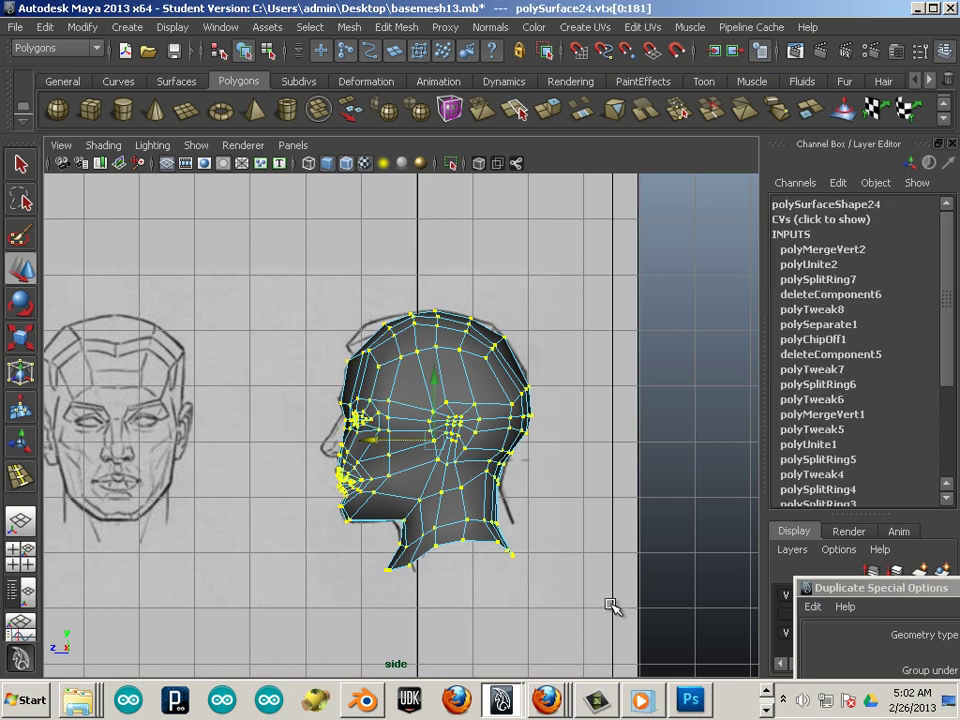
click(695, 462)
scroll(553, 441, up, 5)
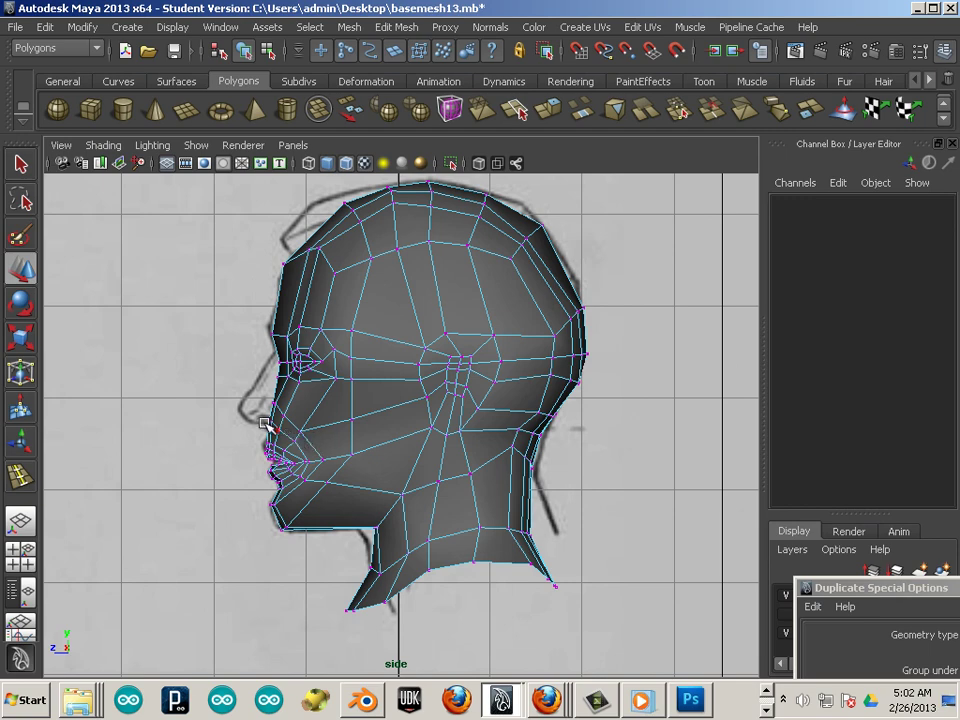
Compare the half head with the front sketch and lower the vertex just beyond the outer eye corner in the perspective view
key(space)
key(space)
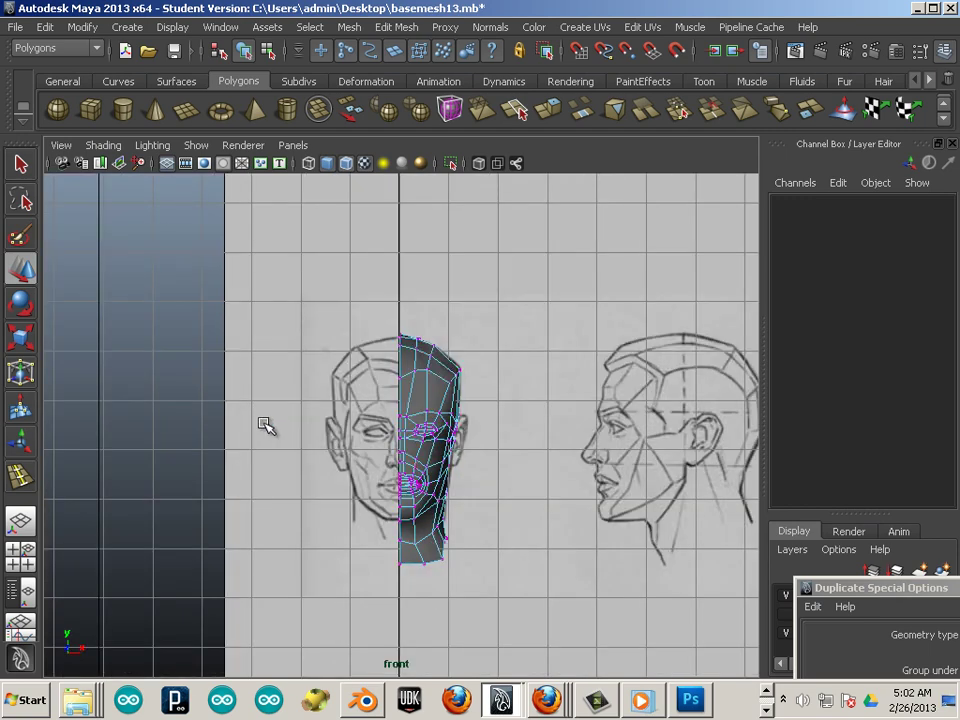
scroll(343, 364, up, 5)
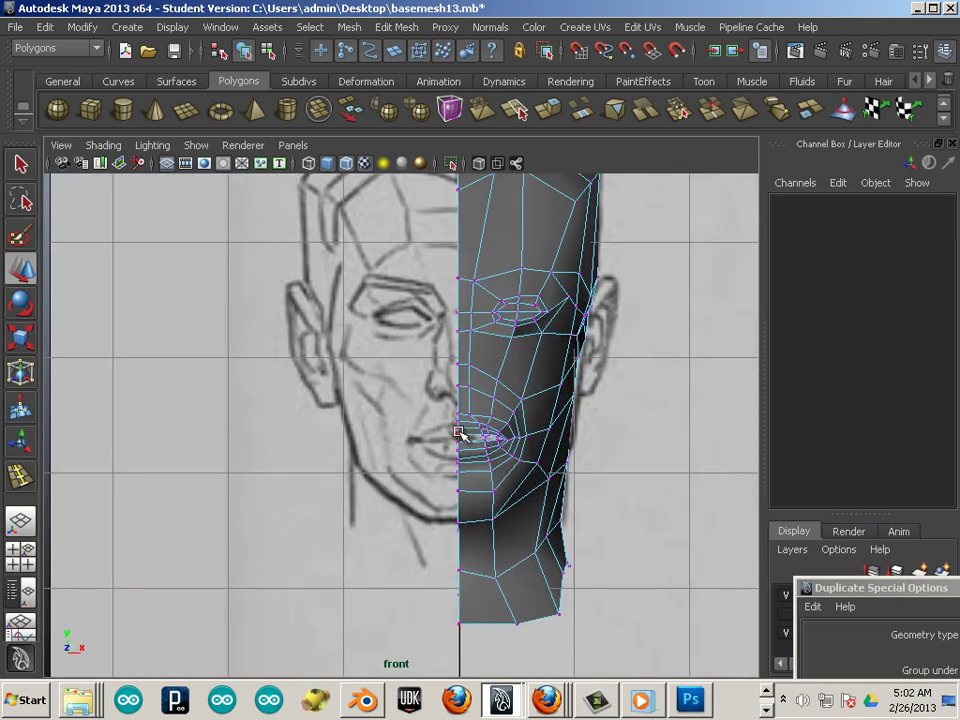
key(space)
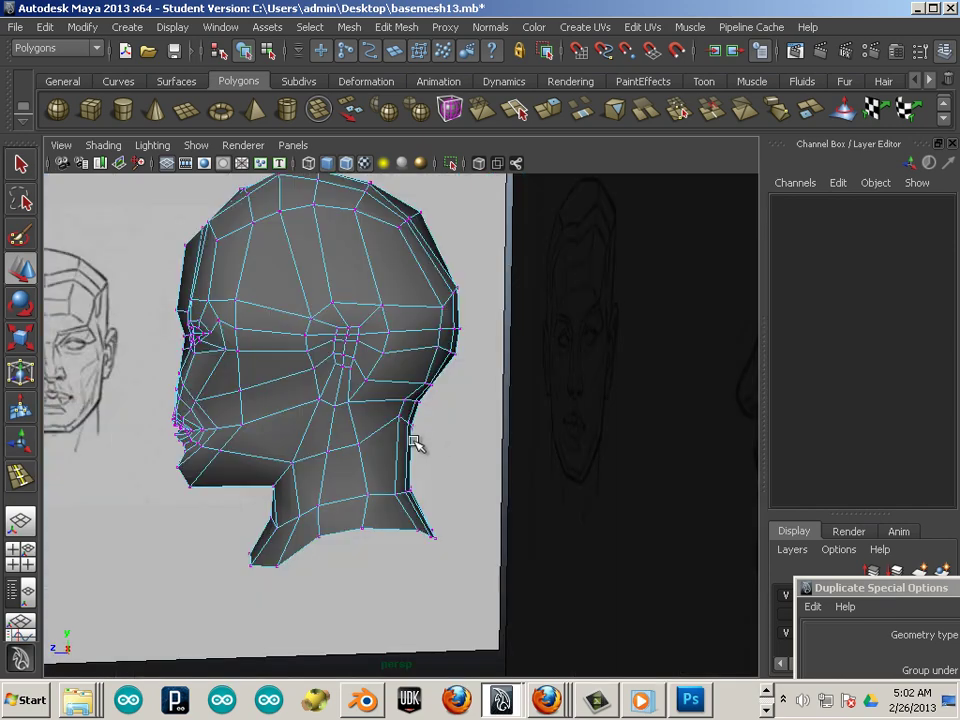
alt+drag(364, 440, 390, 444)
alt+middle_drag(430, 455, 375, 422)
alt+right_drag(375, 422, 401, 431)
alt+middle_drag(430, 375, 401, 489)
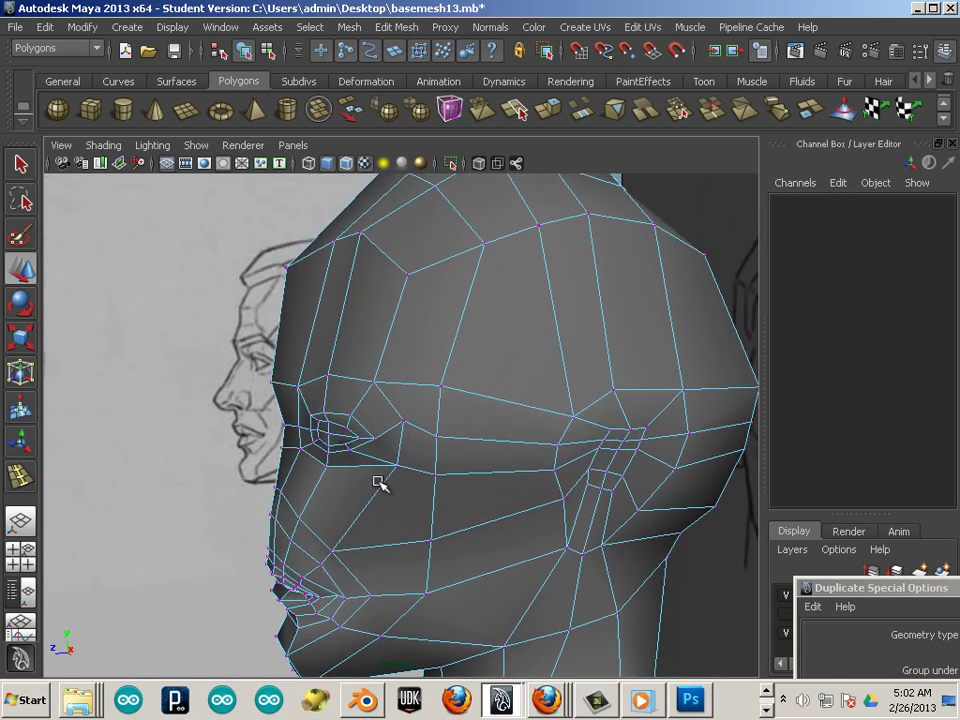
alt+right_drag(400, 490, 392, 461)
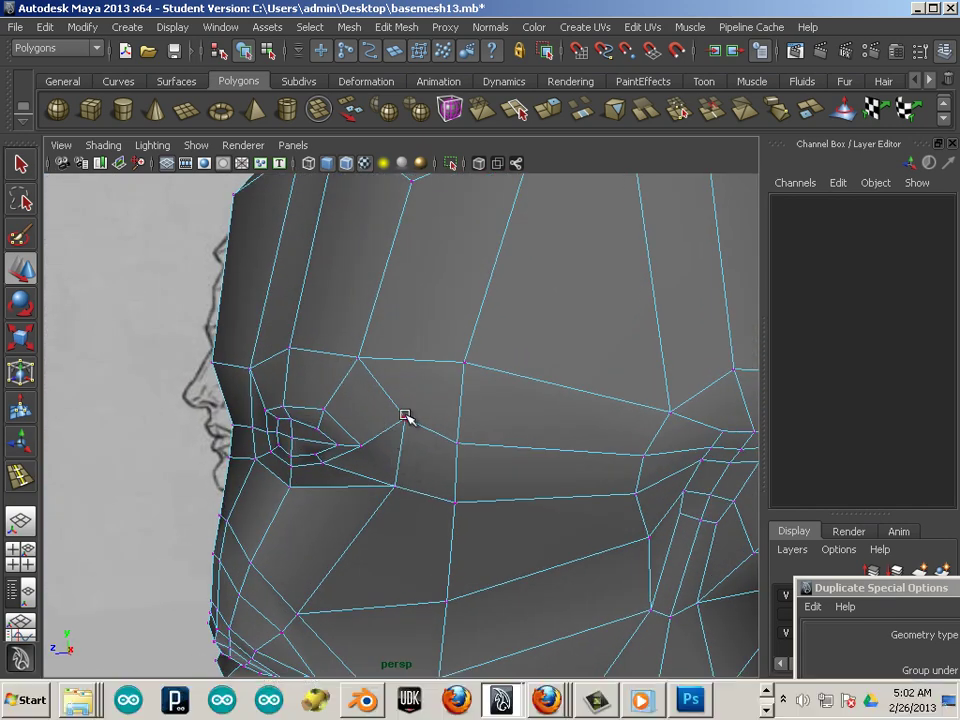
click(408, 417)
drag(407, 359, 393, 391)
Move the vertex below the outer eye corner forward toward the face and slightly down
alt+right_drag(386, 420, 372, 450)
alt+middle_drag(372, 450, 322, 380)
alt+drag(322, 380, 381, 381)
alt+middle_drag(381, 381, 343, 392)
alt+right_drag(343, 392, 390, 402)
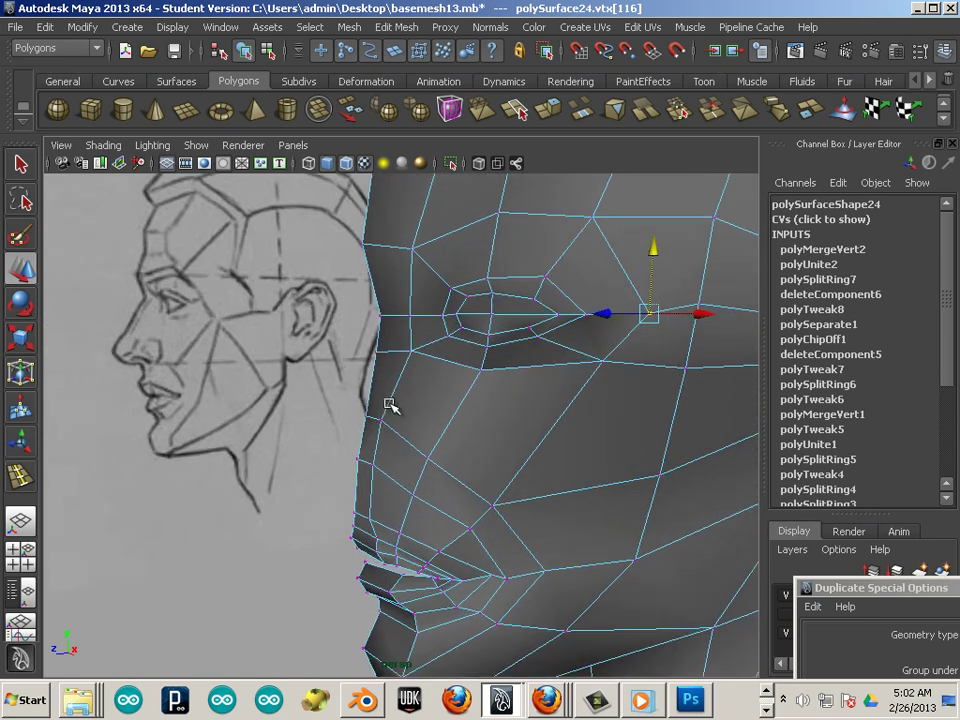
alt+middle_drag(491, 402, 478, 409)
click(517, 406)
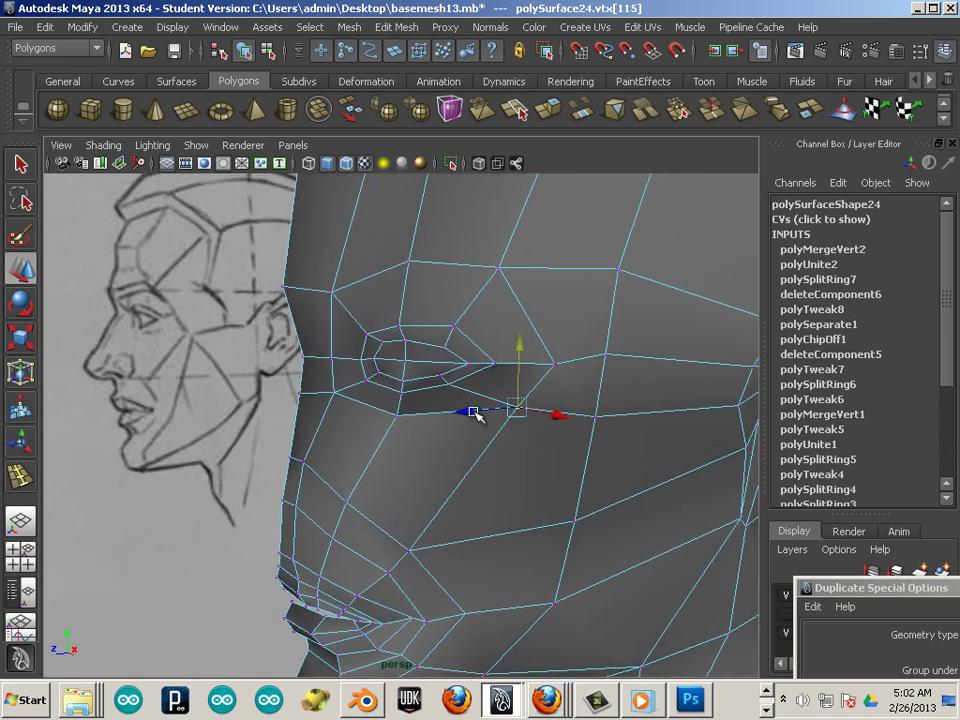
drag(472, 414, 422, 429)
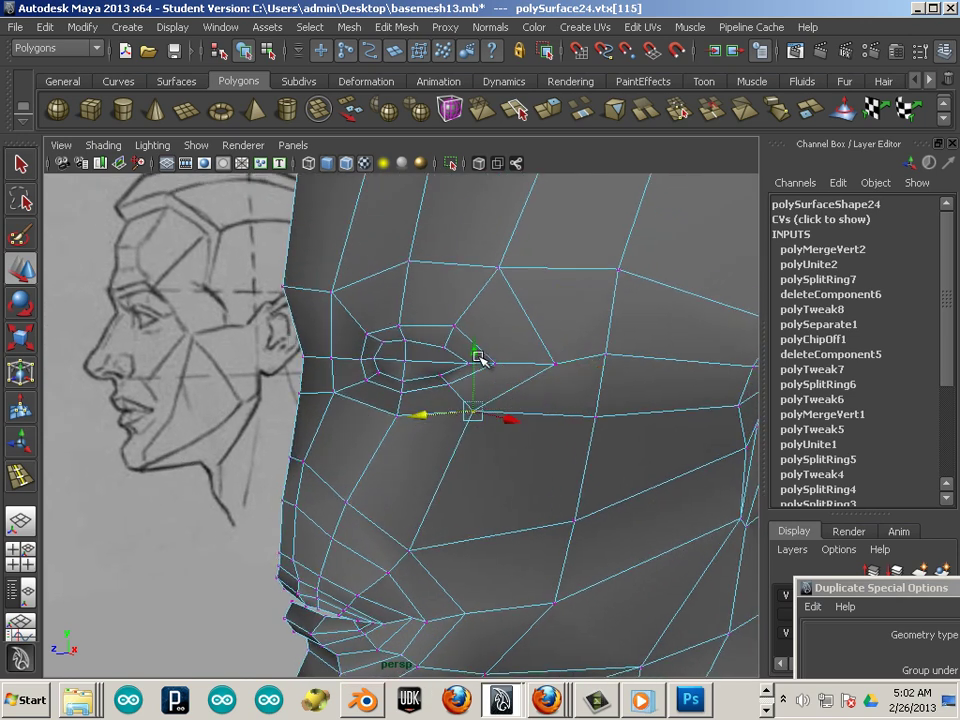
drag(480, 360, 475, 371)
Shift the vertex directly below the eye slightly forward and inward toward the face's center line
scroll(489, 459, down, 3)
alt+middle_drag(489, 459, 476, 531)
scroll(458, 460, up, 3)
click(387, 515)
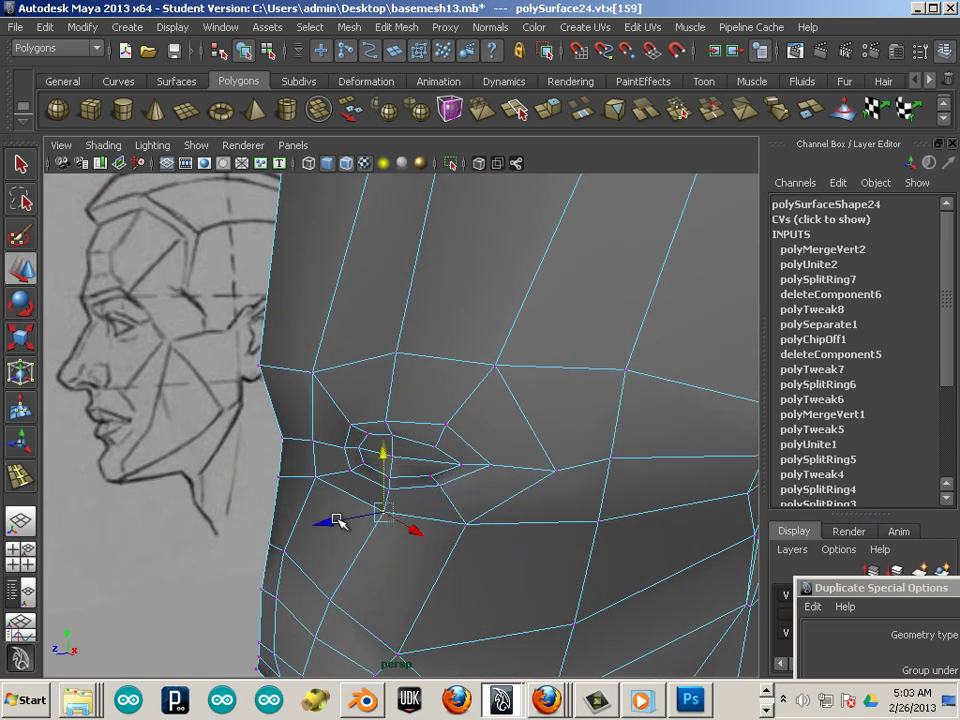
drag(337, 517, 322, 519)
drag(411, 537, 404, 534)
alt+right_drag(470, 539, 463, 539)
Examine the half face around the eye, cheek and mouth from several angles in the perspective view
mouse_move(462, 540)
alt+mouse_down()
mouse_move(407, 476)
mouse_move(433, 480)
mouse_move(407, 524)
mouse_move(432, 527)
mouse_move(423, 421)
alt+mouse_up()
click(428, 440)
click(420, 428)
alt+right_drag(461, 438, 418, 420)
mouse_move(418, 420)
alt+mouse_down()
mouse_move(420, 405)
mouse_move(390, 404)
alt+mouse_up()
alt+middle_drag(390, 404, 349, 403)
alt+drag(385, 408, 492, 428)
alt+right_drag(492, 428, 542, 446)
alt+drag(542, 446, 469, 439)
alt+right_drag(469, 439, 612, 480)
alt+drag(559, 454, 536, 469)
alt+right_drag(536, 469, 568, 484)
Adjust the height of the vertices around the corner of the mouth to even out the surrounding edge loops
alt+middle_drag(530, 500, 529, 408)
click(455, 418)
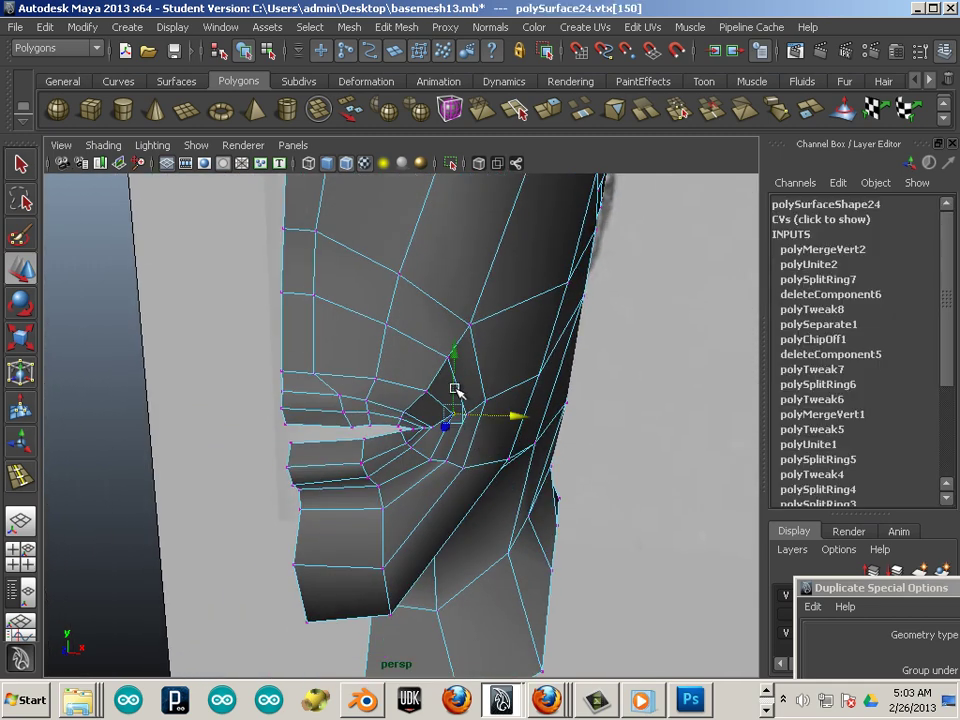
drag(453, 367, 451, 375)
alt+drag(487, 465, 447, 480)
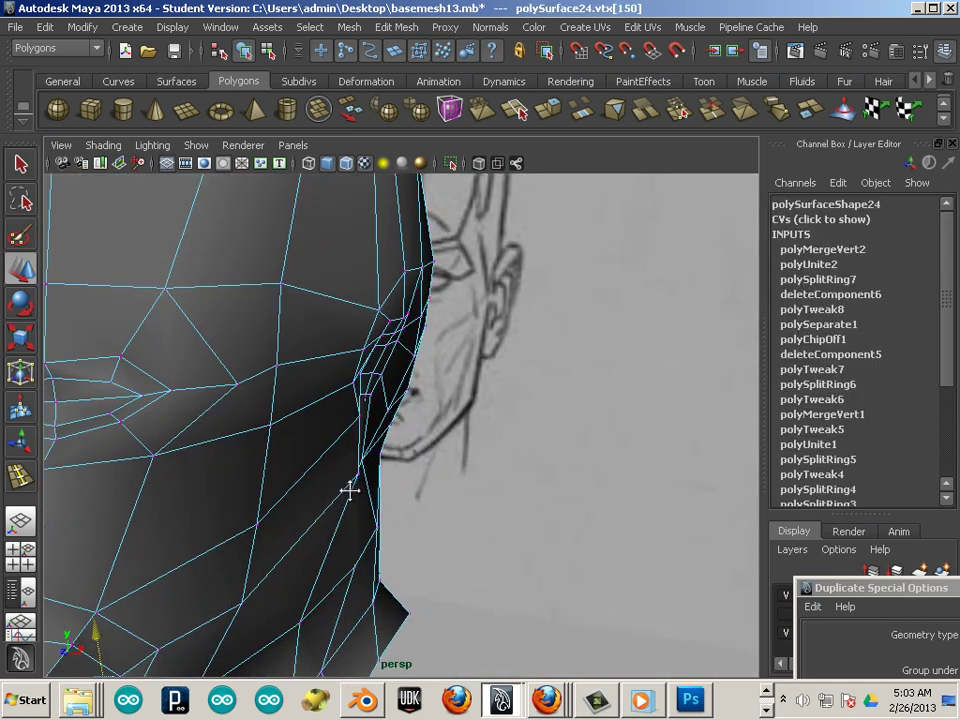
alt+drag(383, 458, 387, 421)
click(393, 370)
drag(396, 362, 397, 354)
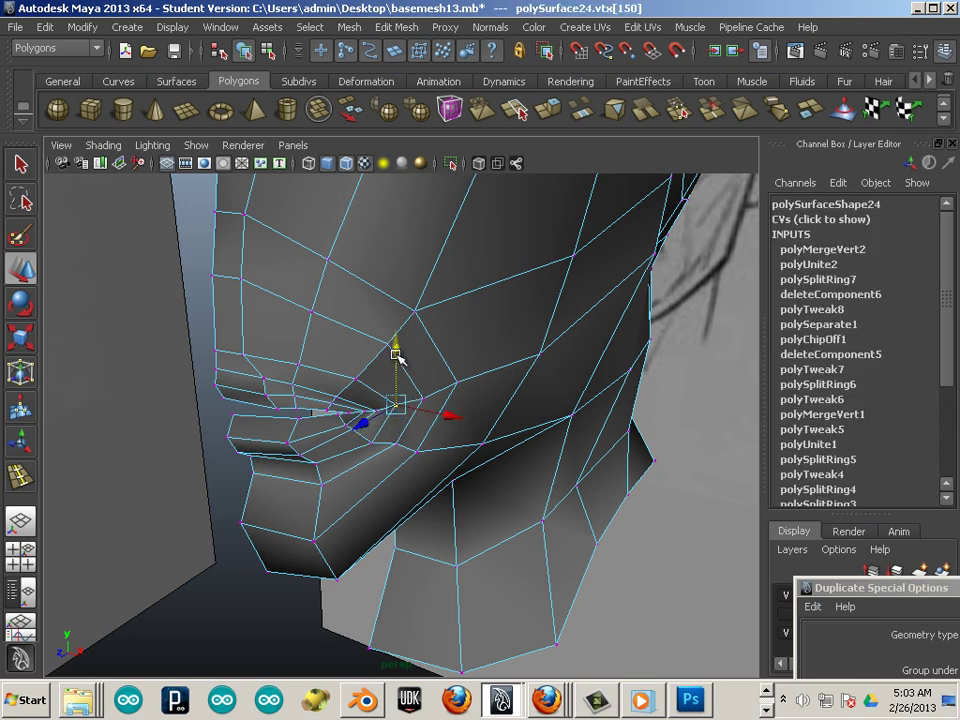
click(426, 403)
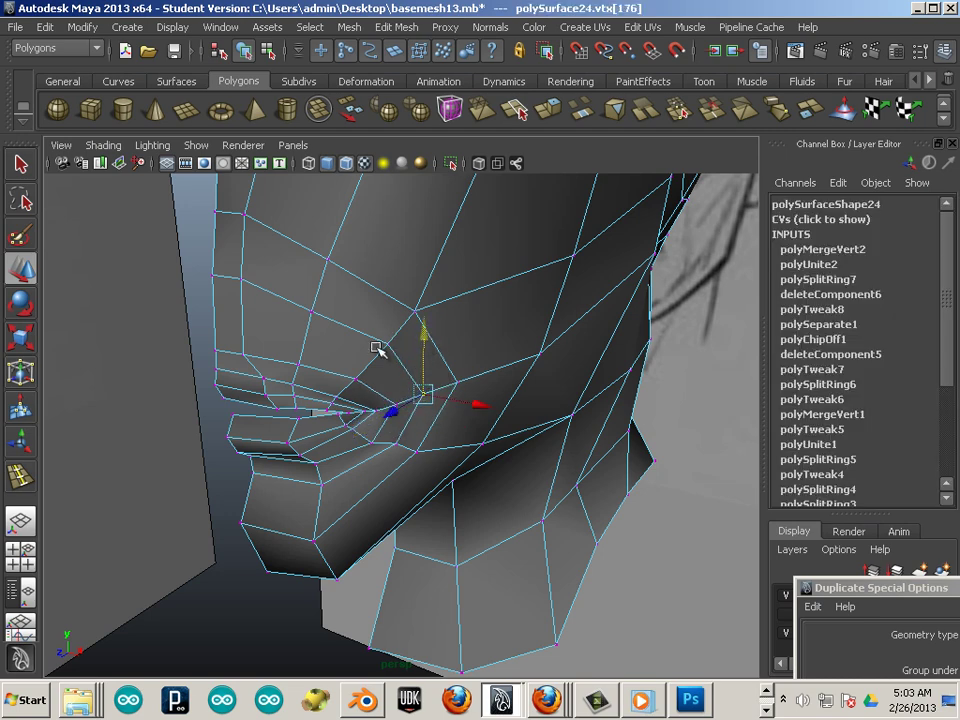
click(352, 375)
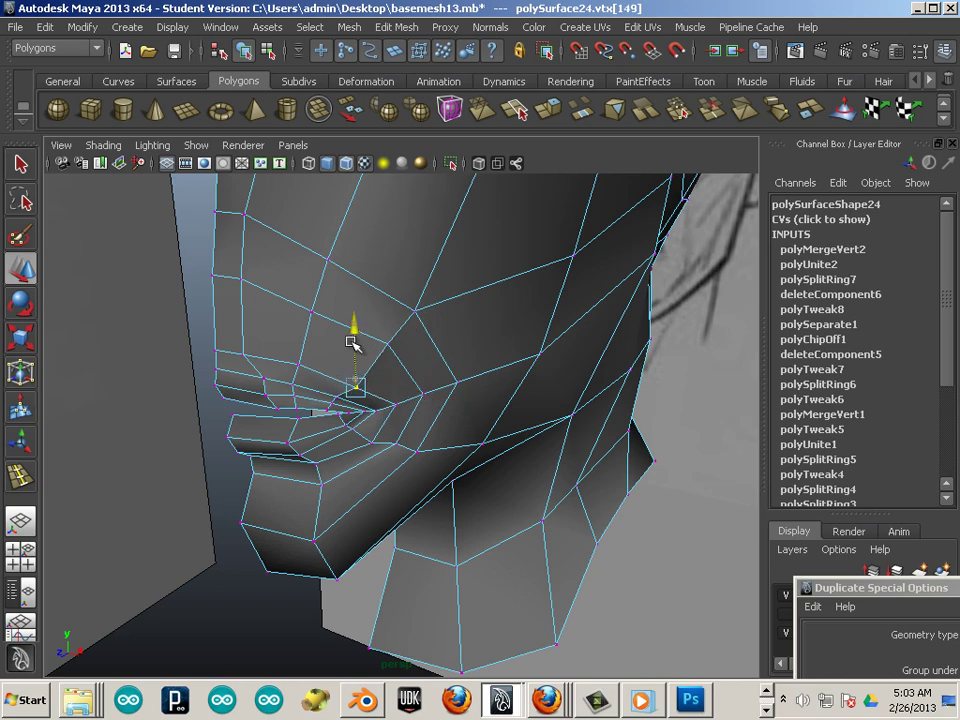
Shift the upper lip vertices near the mouth corner outward and the one nearer the center slightly inward
alt+drag(356, 339, 340, 420)
alt+right_drag(340, 420, 368, 430)
click(213, 426)
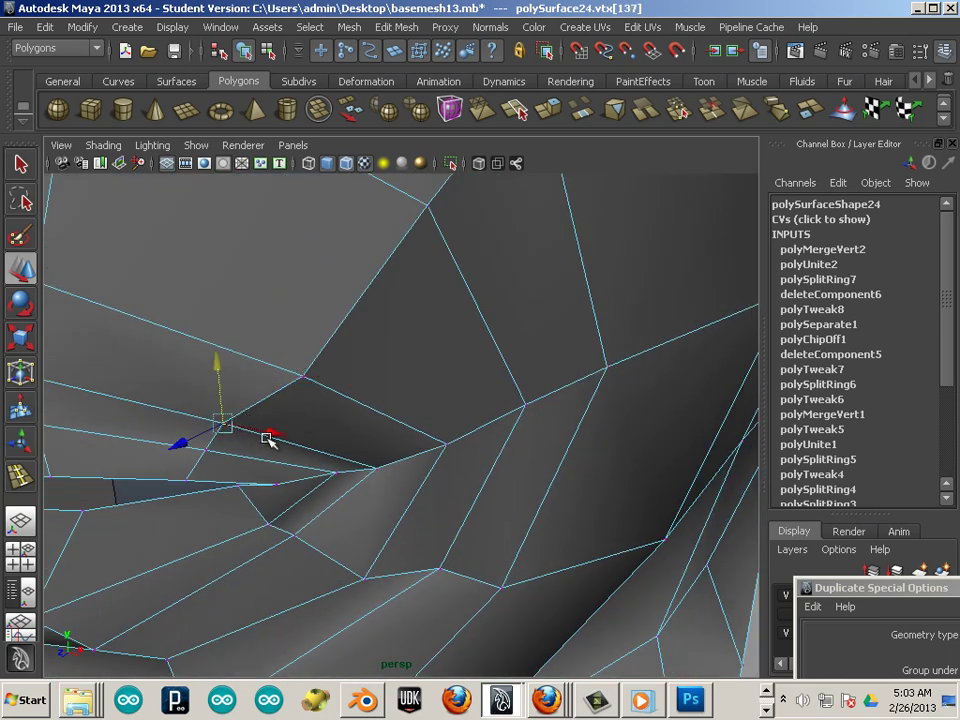
drag(270, 440, 300, 461)
click(205, 451)
drag(236, 465, 335, 445)
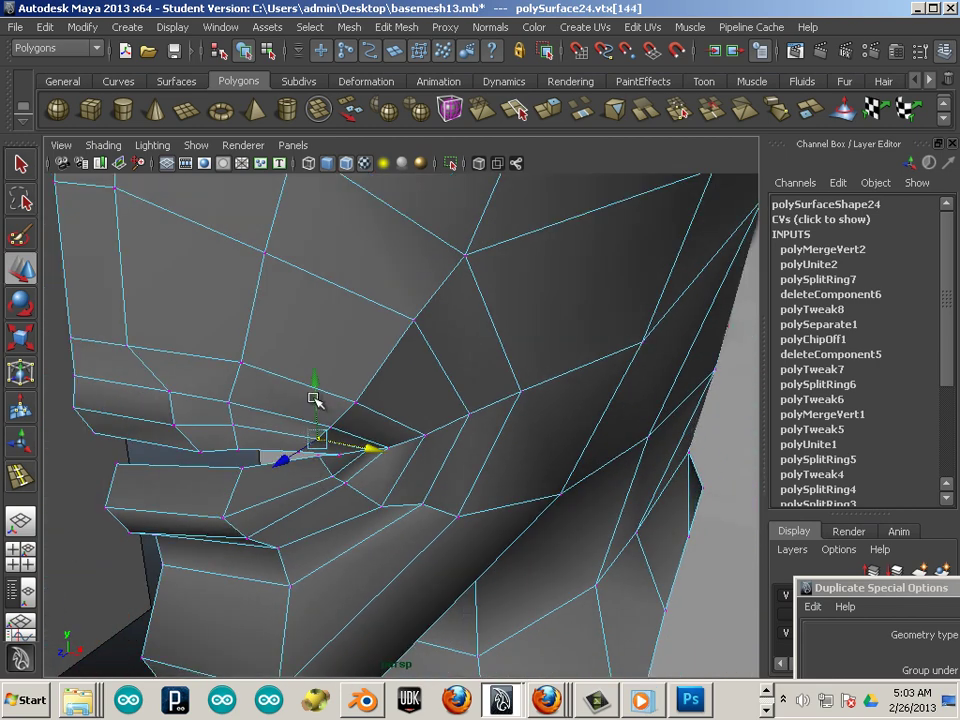
click(367, 481)
alt+drag(414, 480, 385, 475)
click(274, 412)
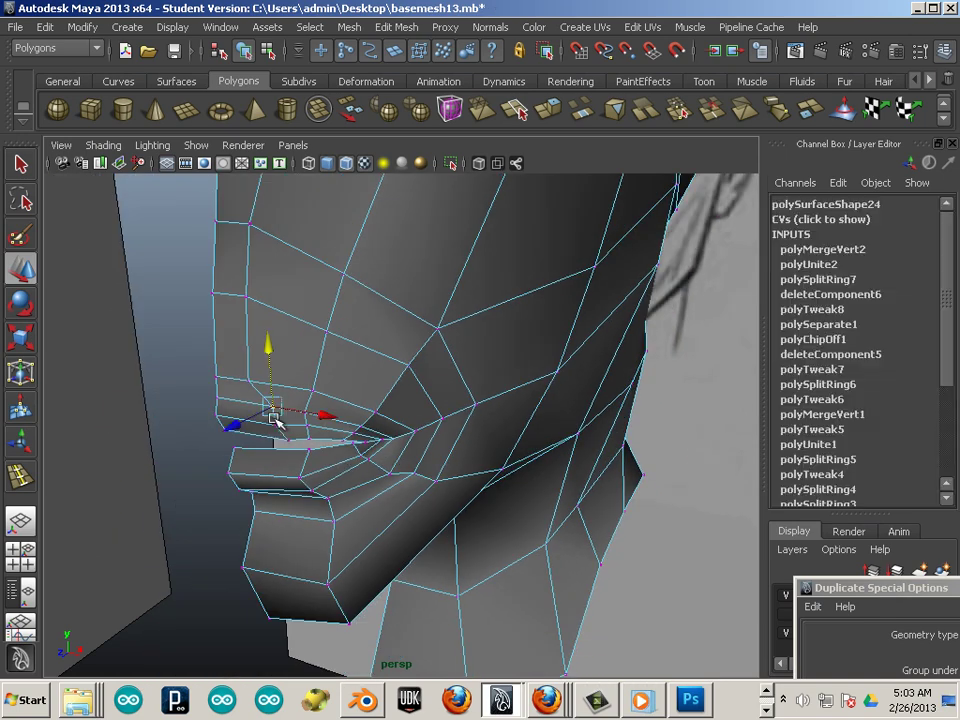
drag(321, 418, 316, 418)
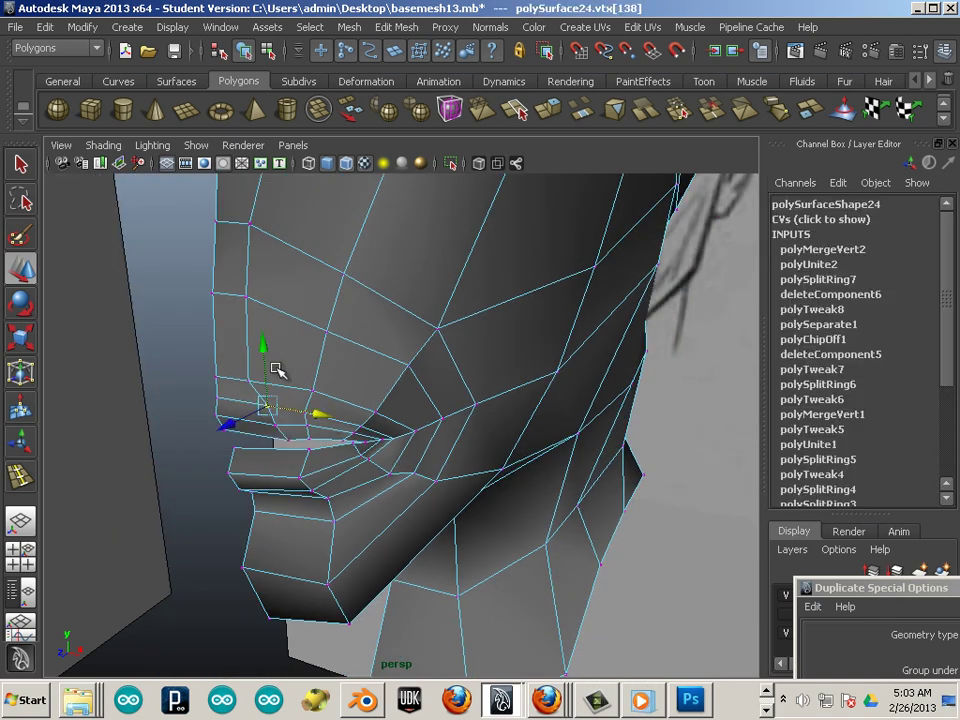
click(433, 487)
Move the outer of the two upper forehead vertices near the hairline forward, down and outward to round the forehead
alt+right_drag(552, 531, 451, 488)
alt+middle_drag(451, 488, 450, 538)
alt+right_drag(450, 538, 401, 501)
alt+drag(401, 501, 466, 505)
alt+drag(376, 450, 372, 478)
click(310, 318)
drag(250, 310, 239, 310)
drag(300, 253, 300, 268)
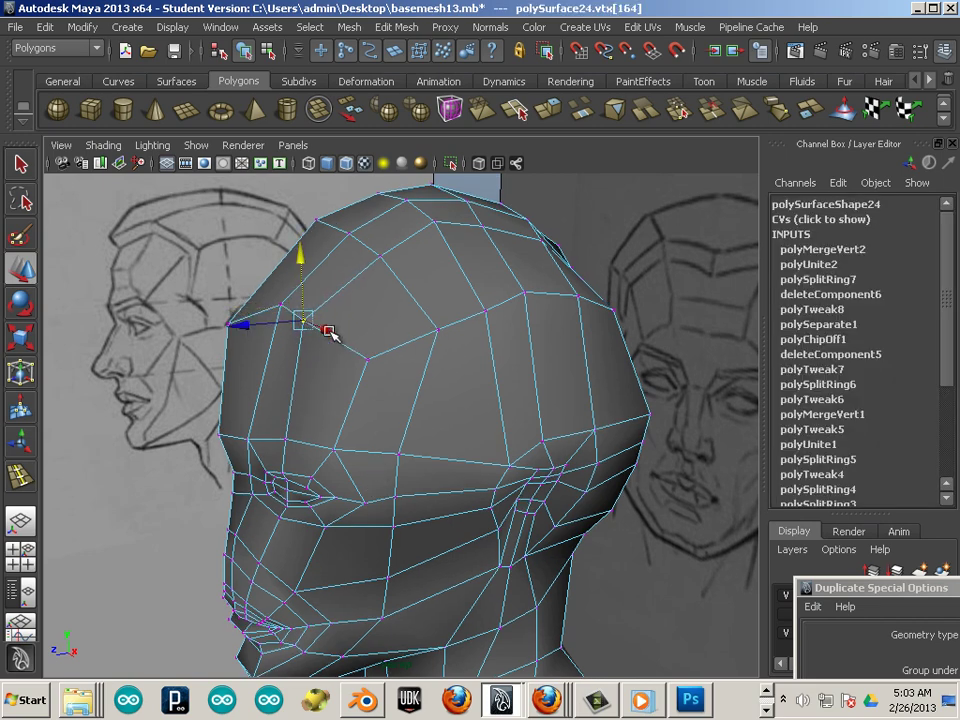
drag(328, 332, 343, 343)
Move the neighbouring upper forehead vertex nearer the center line forward and outward, adjusting its height
click(281, 301)
drag(280, 242, 279, 258)
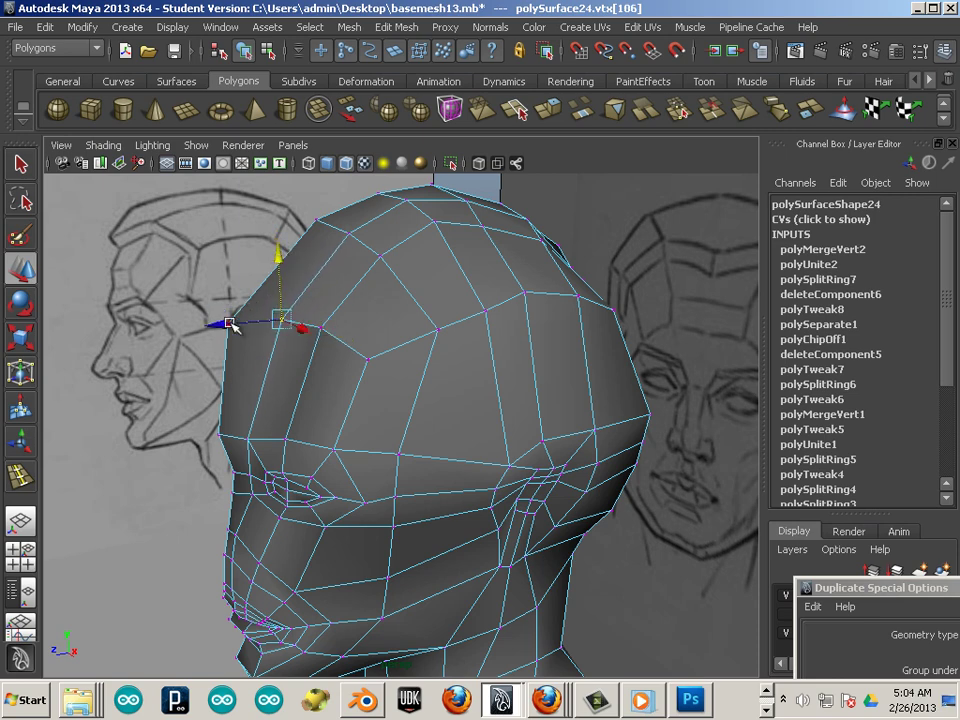
drag(228, 324, 215, 326)
drag(268, 258, 268, 246)
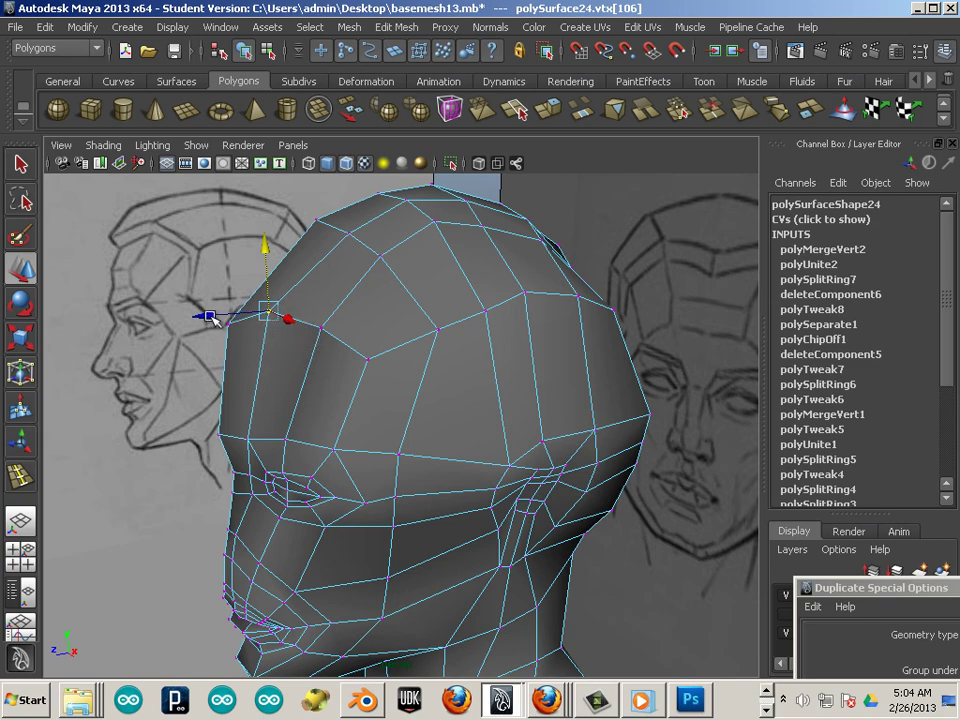
drag(280, 324, 297, 340)
Select the two upper forehead vertices from the front and lower them slightly in line with their neighbours
alt+drag(506, 429, 294, 443)
click(340, 418)
alt+right_drag(297, 444, 384, 458)
alt+drag(308, 448, 360, 454)
alt+middle_drag(482, 535, 457, 457)
alt+drag(590, 425, 463, 389)
drag(419, 318, 476, 335)
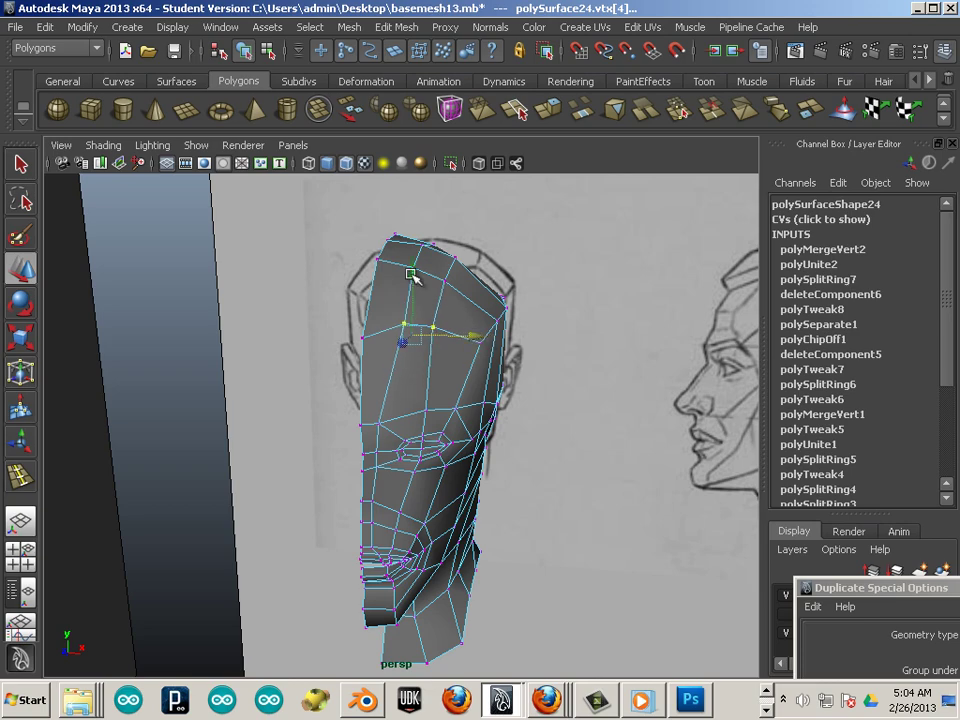
drag(412, 270, 413, 286)
Check the reshaped forehead against the sketches, return to object selection and select the half head
click(457, 382)
alt+right_drag(497, 400, 400, 395)
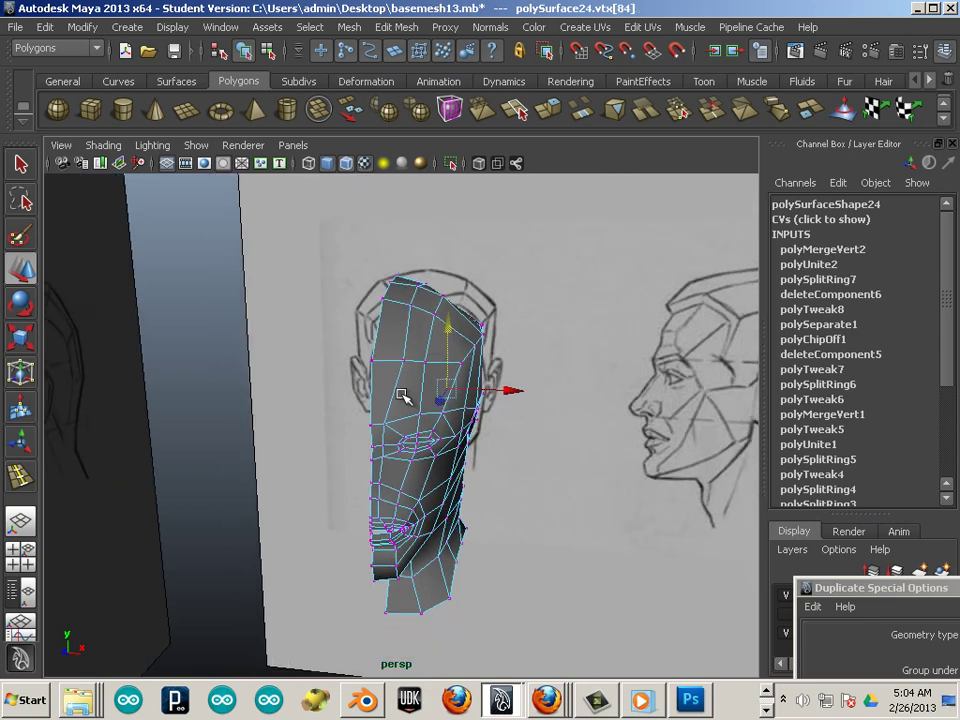
mouse_move(400, 395)
alt+mouse_down()
mouse_move(341, 398)
mouse_move(426, 392)
mouse_move(418, 402)
alt+mouse_up()
alt+right_drag(417, 401, 509, 362)
alt+right_drag(559, 459, 422, 426)
click(404, 458)
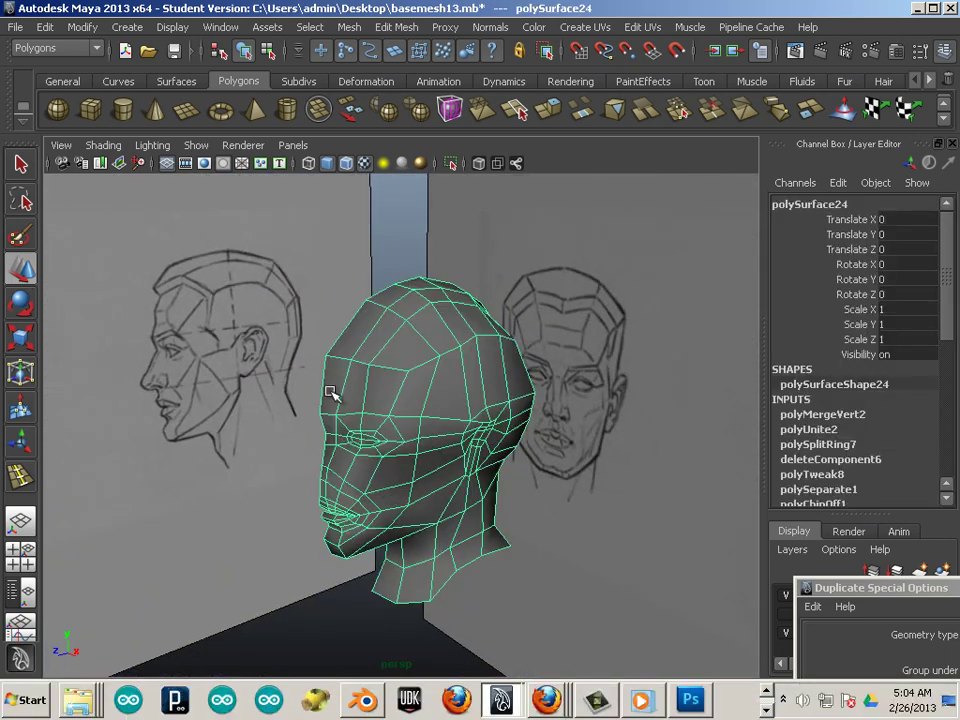
Center the half head's pivot and snap it to a vertex on the open center edge at the forehead
alt+drag(364, 483, 358, 456)
alt+right_drag(358, 456, 295, 438)
alt+drag(40, 370, 86, 265)
click(78, 28)
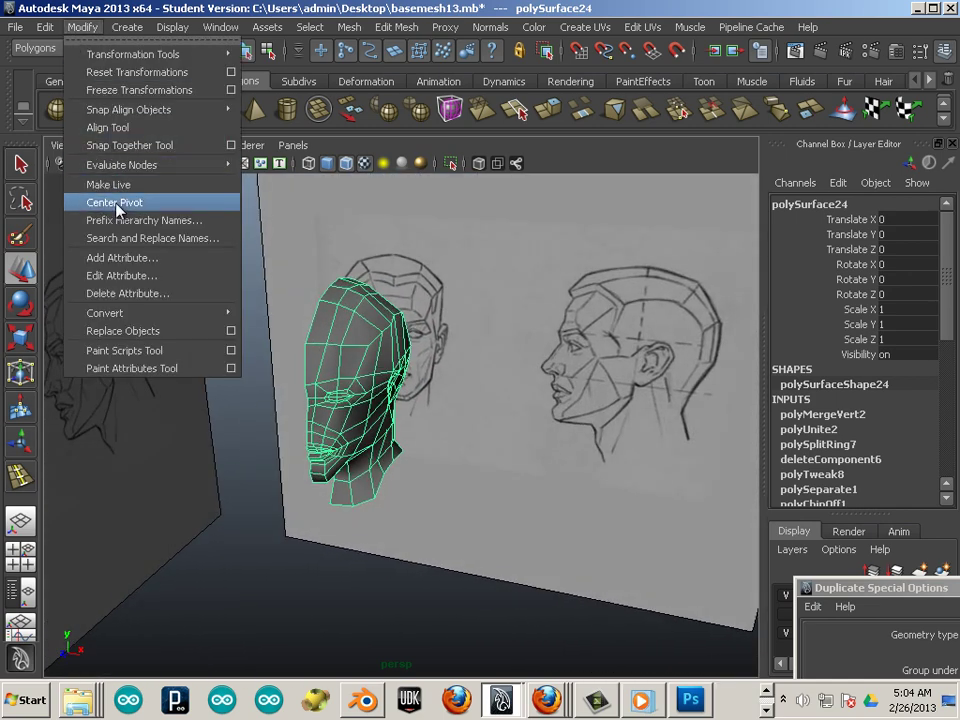
click(92, 199)
key(d)
key(v)
drag(364, 392, 305, 346)
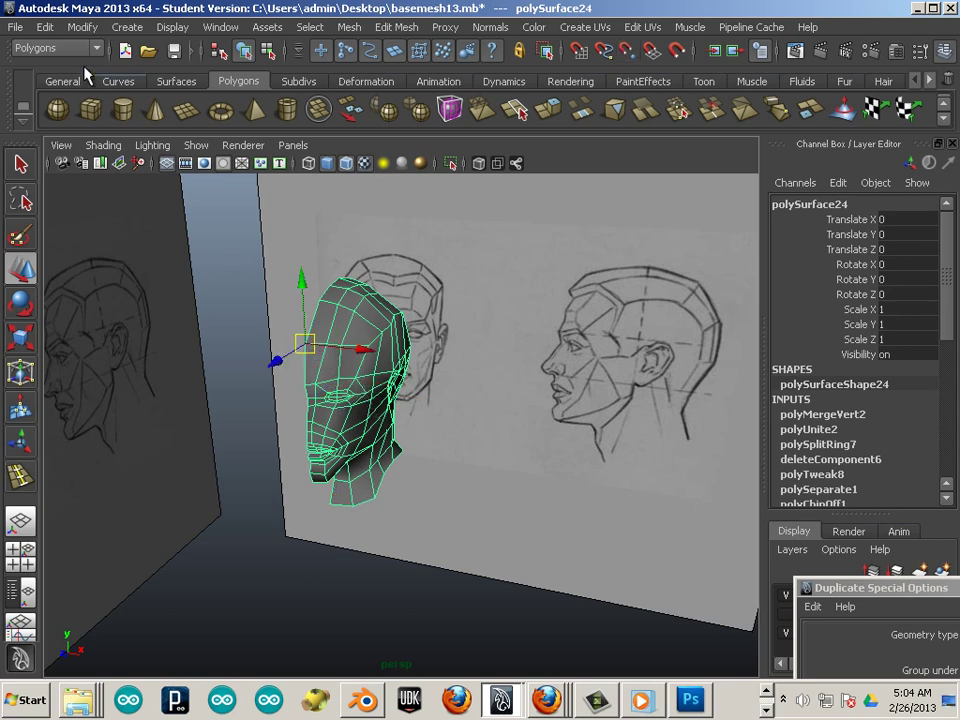
Mirror the half head with Duplicate Special at Scale X -1 and select both halves
click(44, 28)
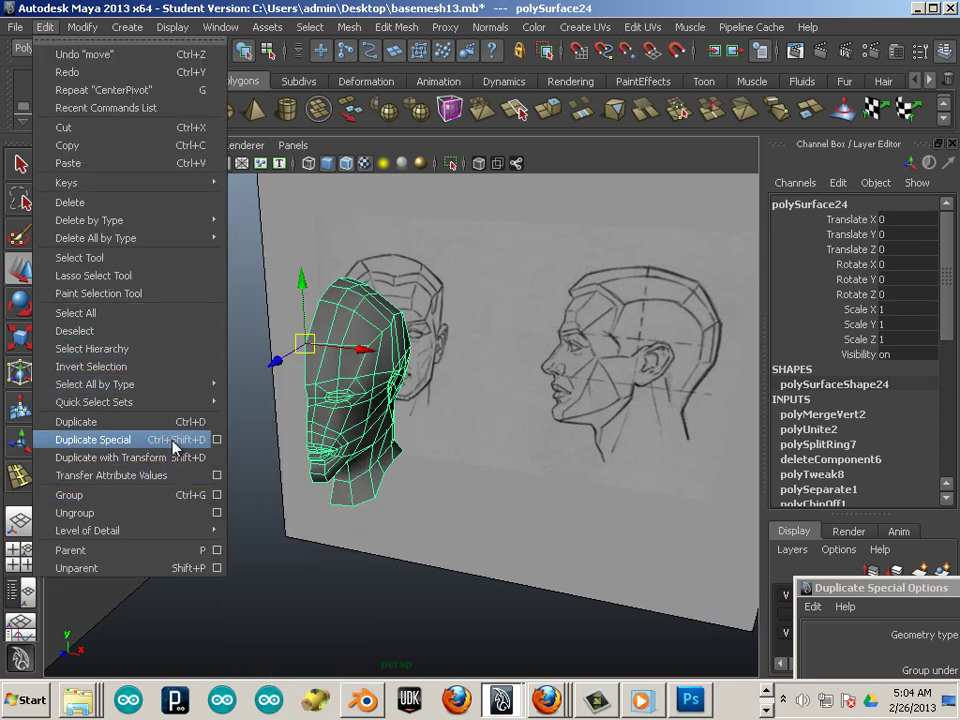
click(175, 447)
alt+drag(161, 452, 274, 451)
alt+right_drag(274, 451, 336, 450)
click(325, 357)
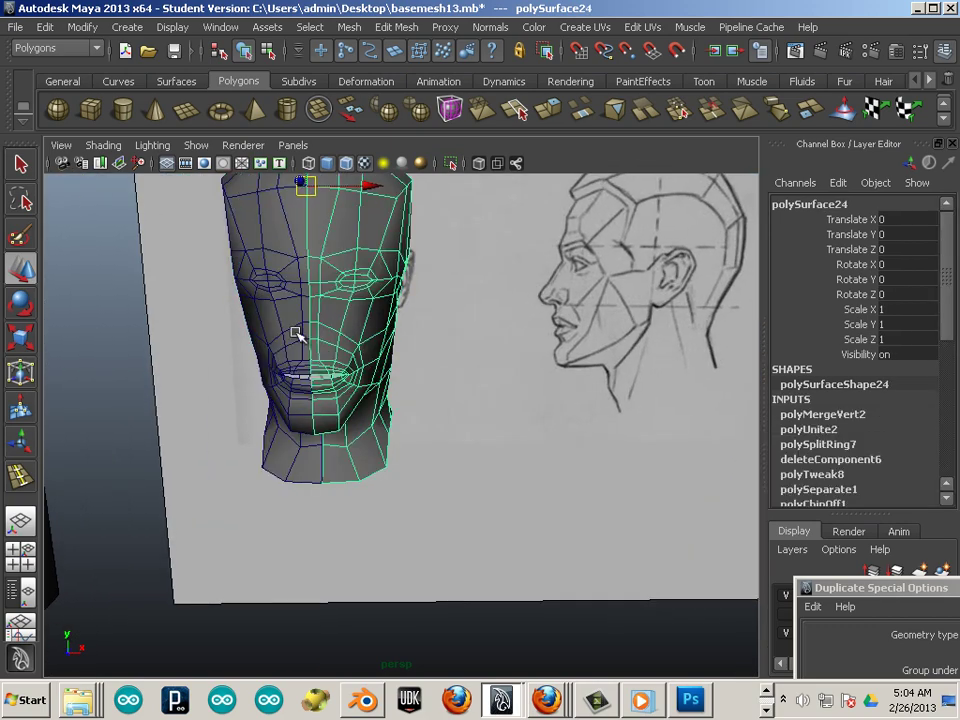
shift+click(295, 333)
key(f)
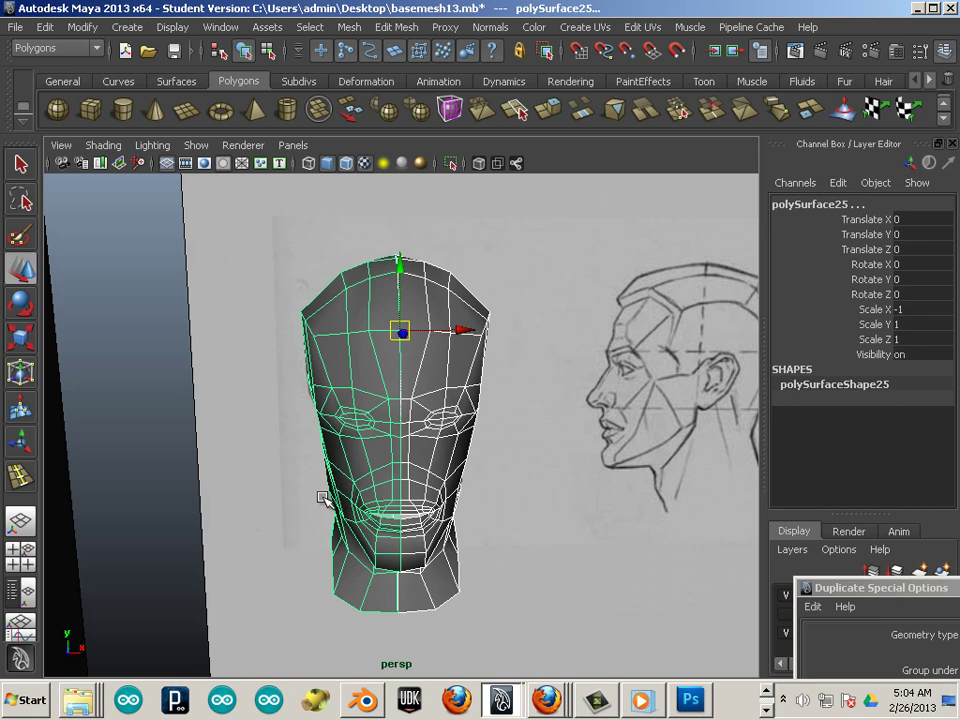
Select both mirrored head halves in the front view and combine them into one mesh
key(space)
key(space)
alt+middle_drag(427, 436, 408, 478)
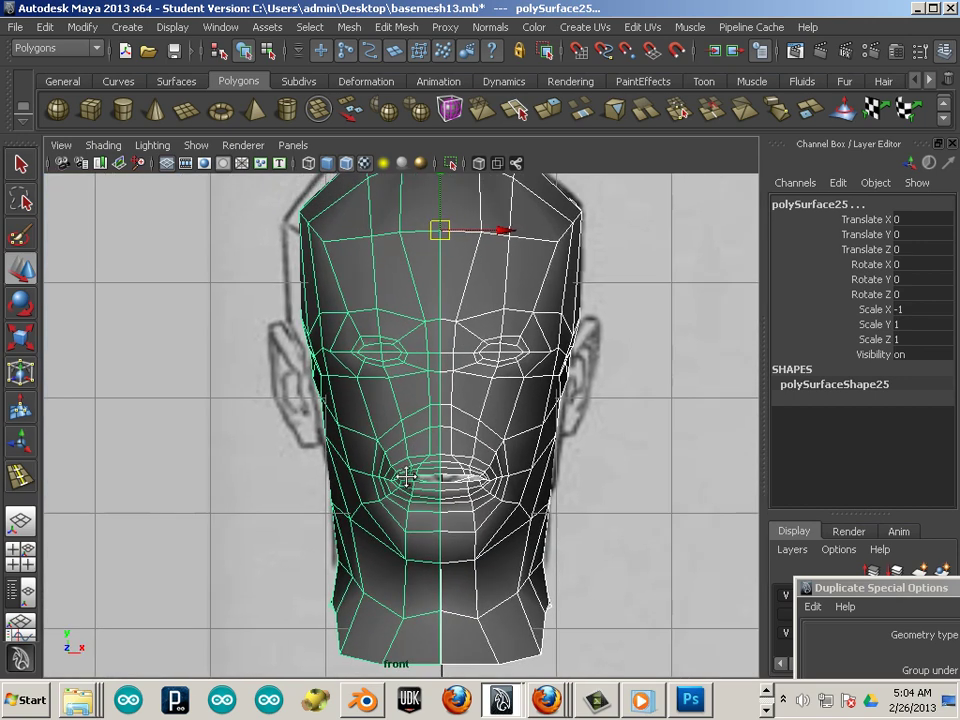
alt+right_drag(408, 478, 427, 455)
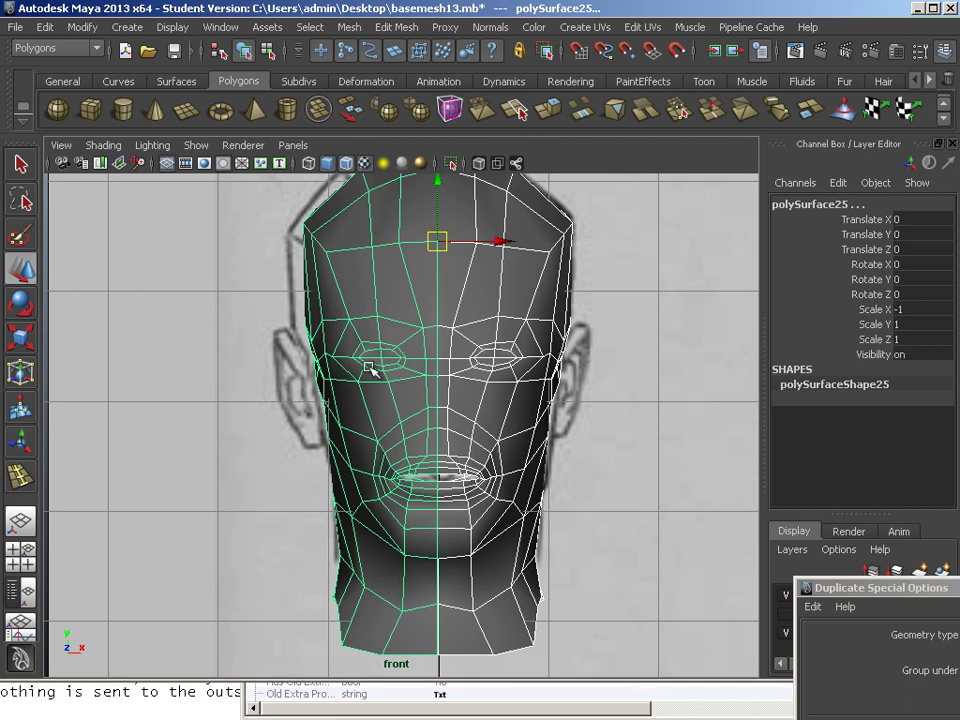
scroll(390, 371, down, 3)
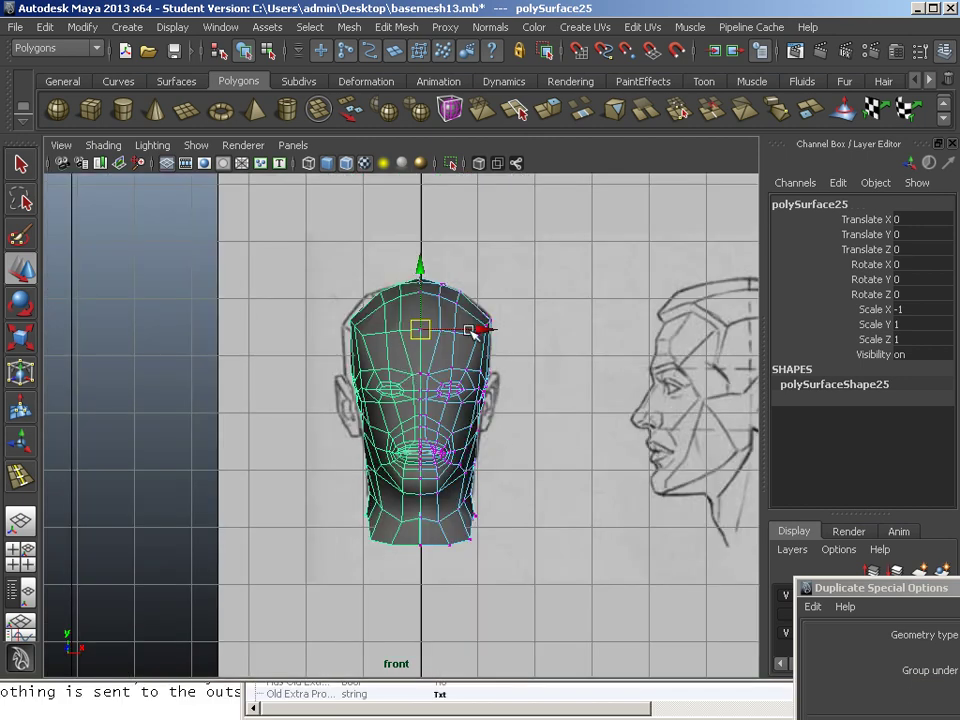
click(505, 305)
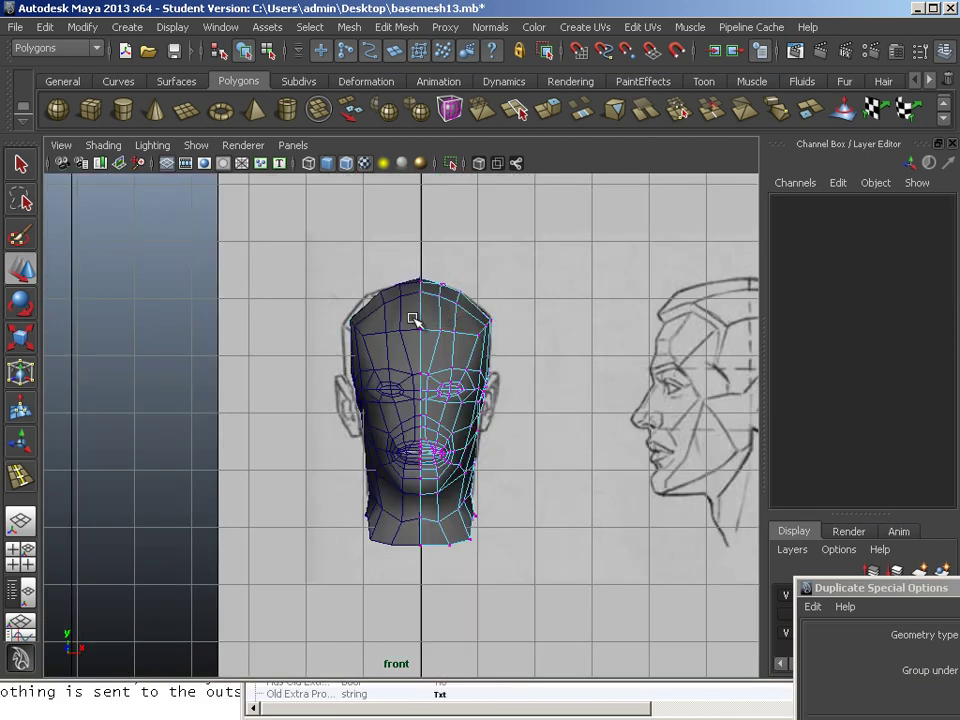
click(468, 314)
shift+click(364, 302)
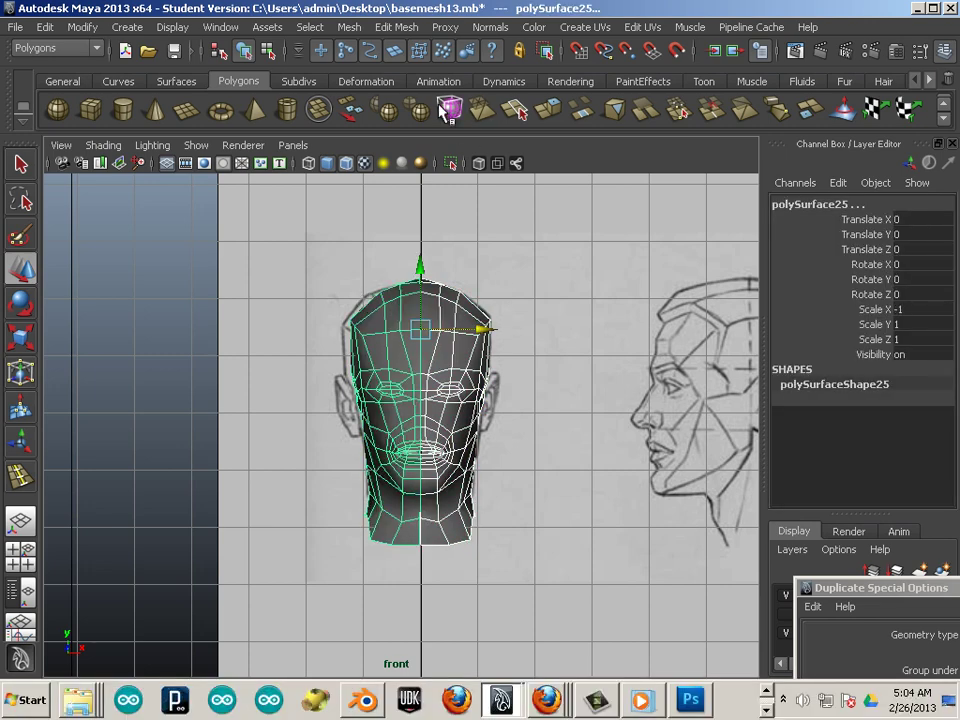
click(350, 28)
click(364, 54)
Select all vertices along the head's center seam from the front, merge them and clear the selection
alt+middle_drag(440, 281, 411, 253)
right_drag(338, 258, 318, 258)
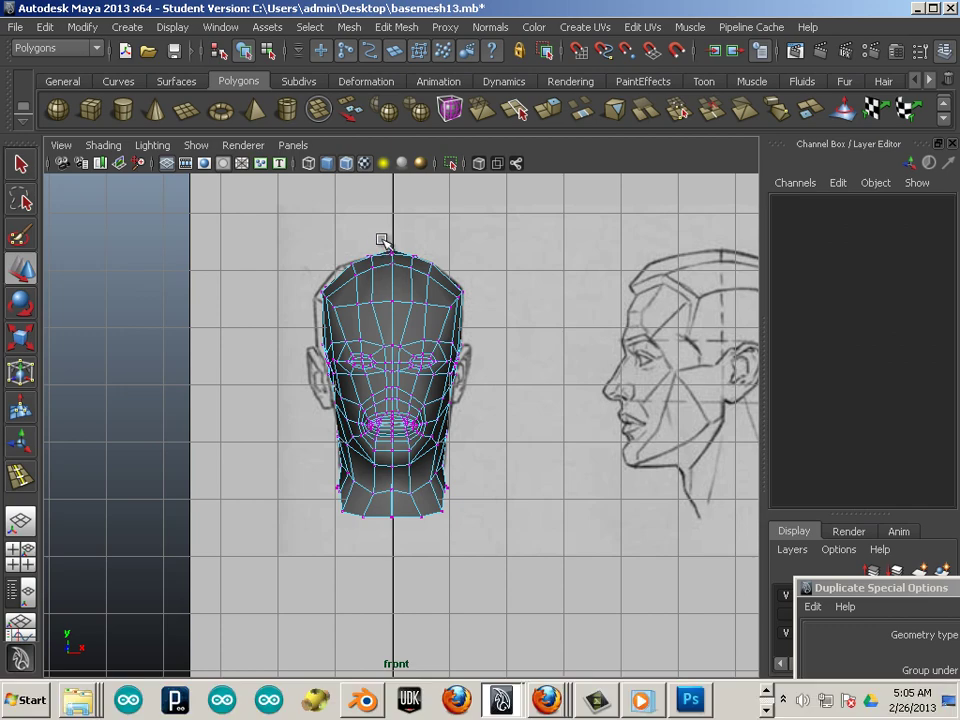
drag(381, 241, 399, 546)
scroll(399, 455, up, 5)
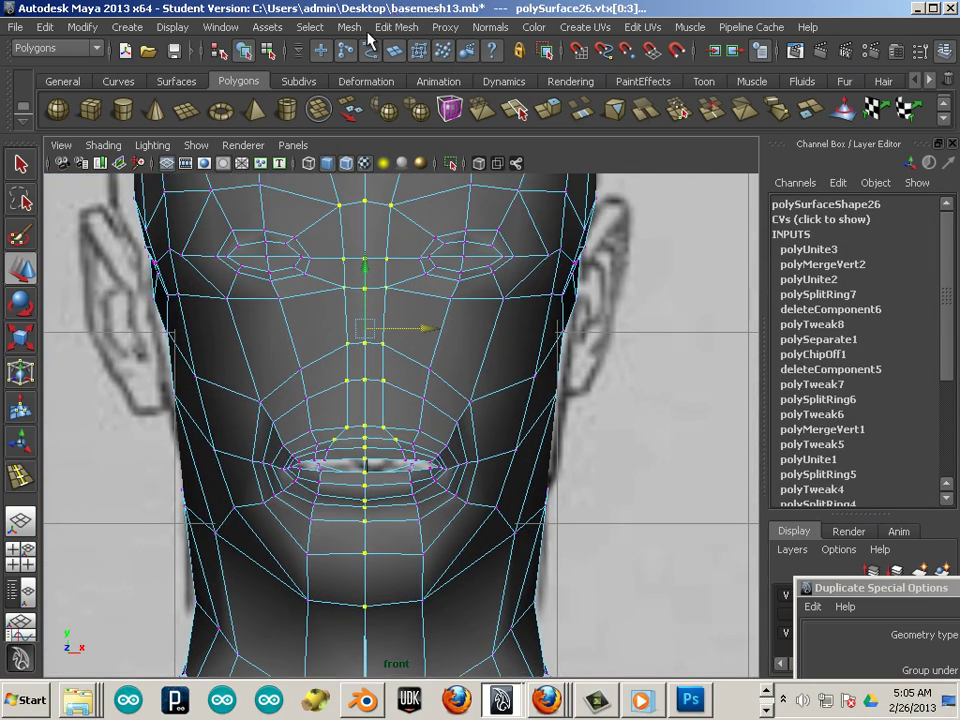
click(396, 27)
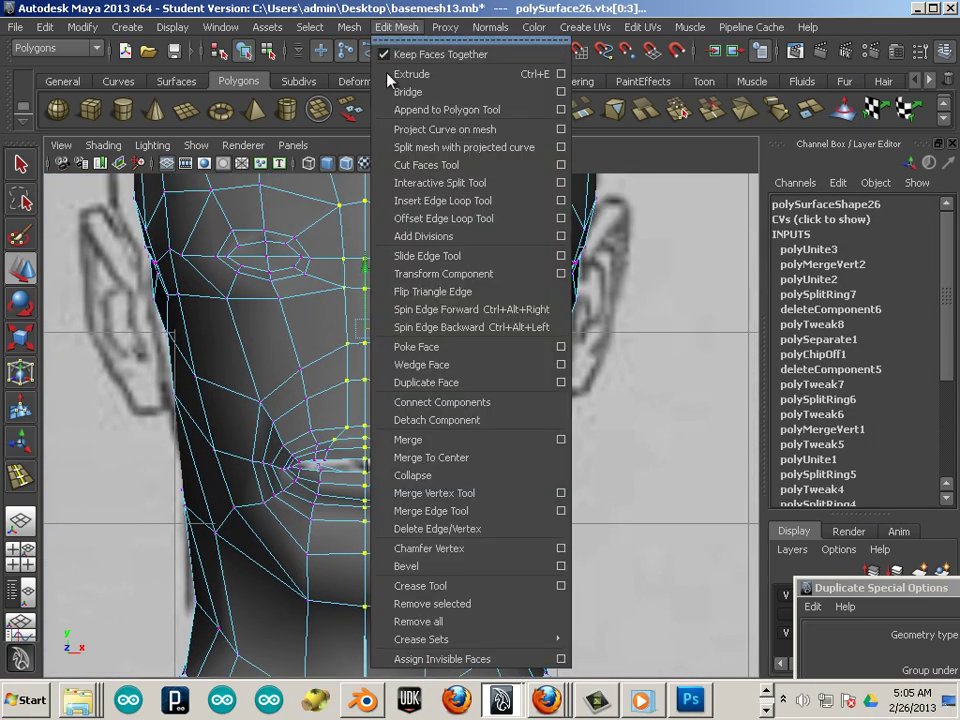
click(472, 441)
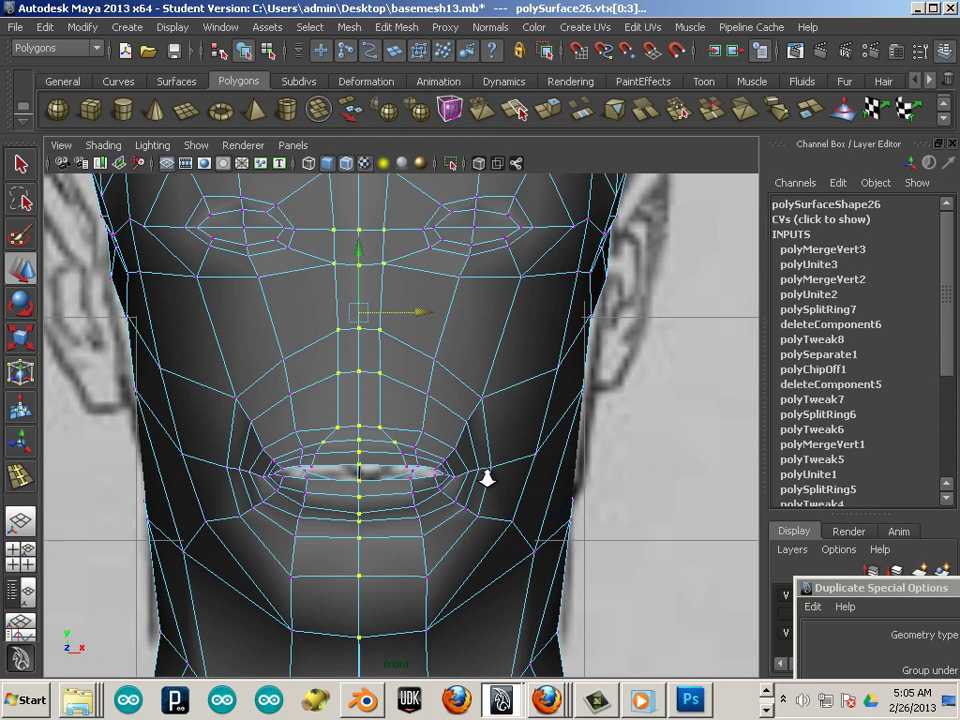
scroll(489, 480, up, 3)
click(432, 507)
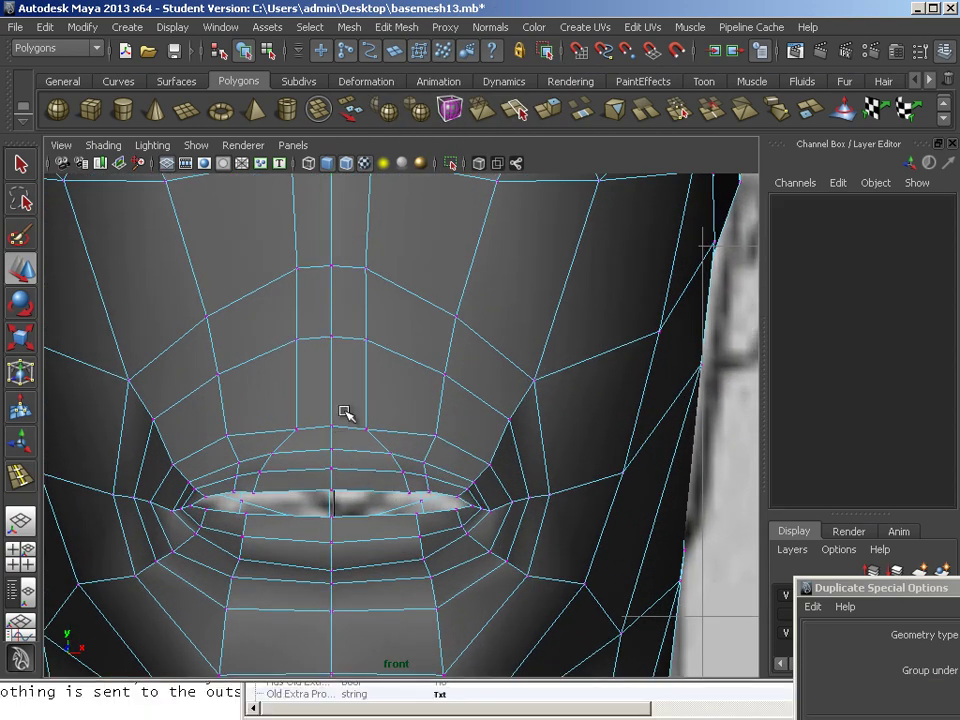
Test the merged seam by inserting an edge loop around the mouth and another across the forehead, undoing each one
key(F8)
click(393, 384)
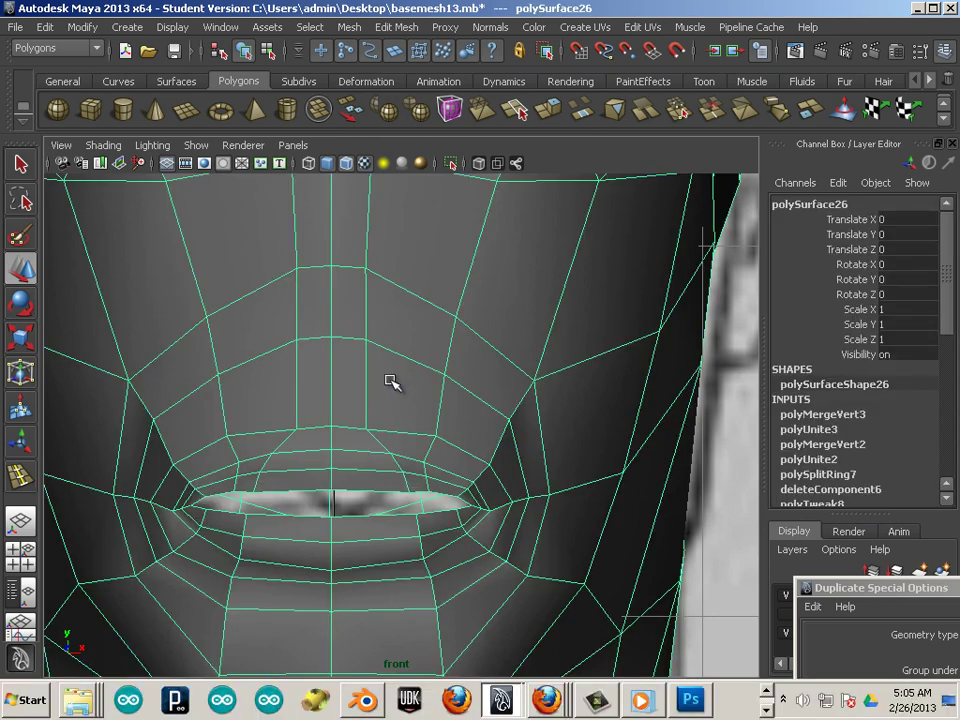
key(y)
click(452, 352)
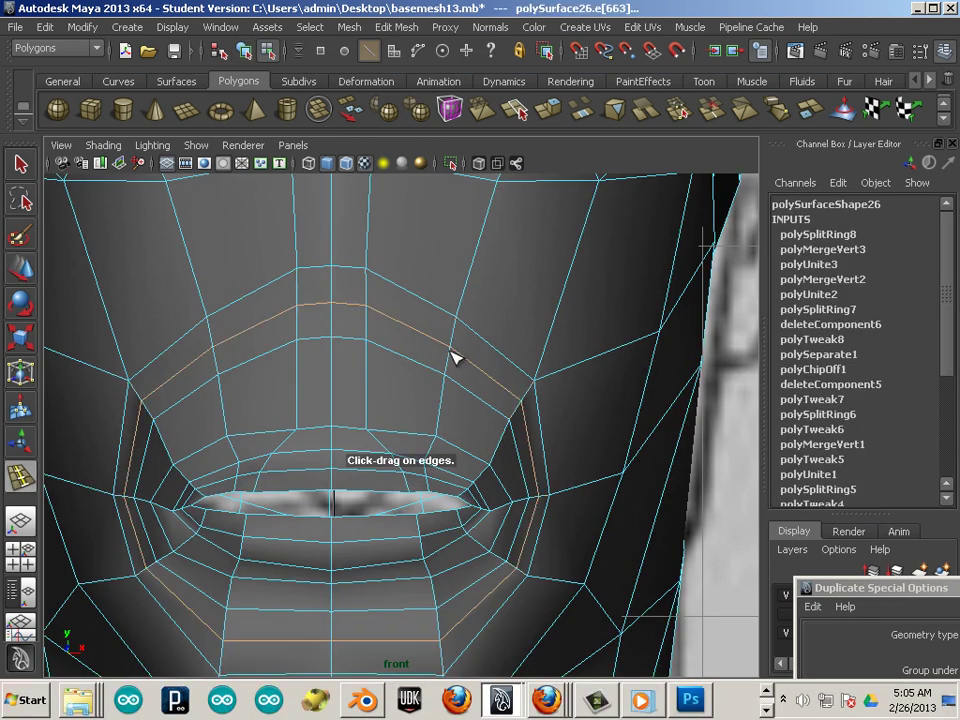
key(ctrl+z)
alt+right_drag(548, 381, 481, 373)
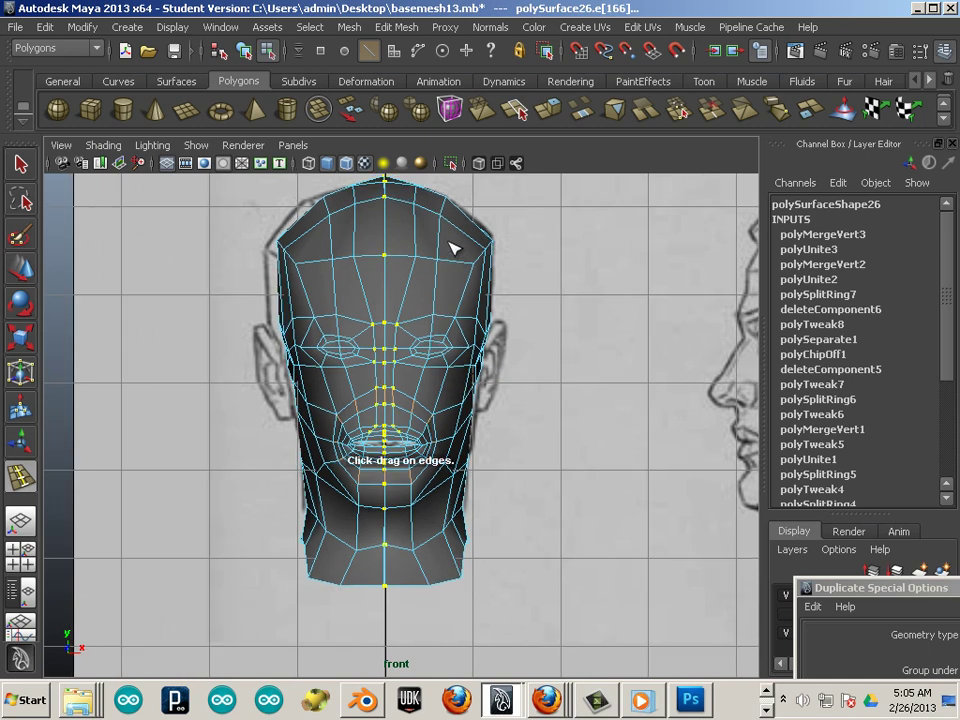
drag(440, 244, 444, 246)
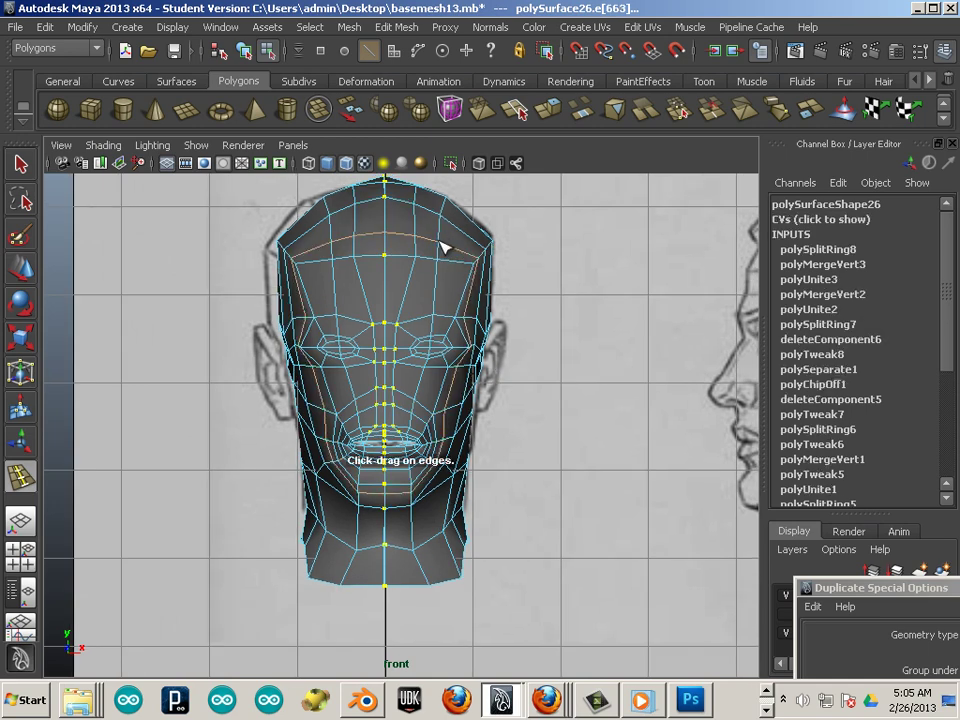
key(ctrl+z)
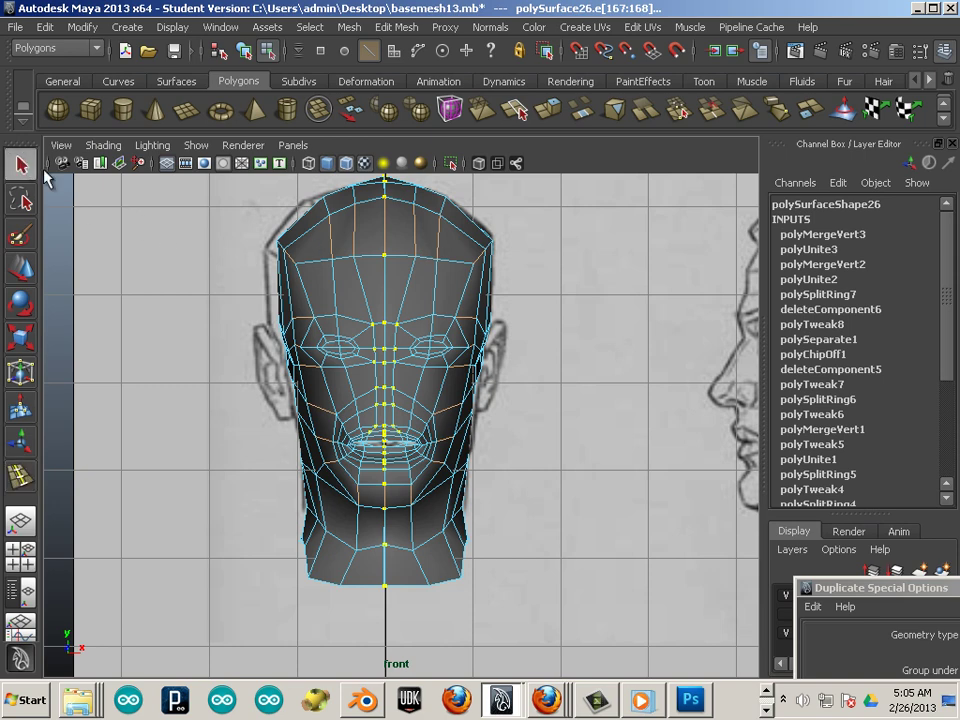
Return to object selection and select the combined head in the perspective view, seen at an angle from the front
key(F8)
click(588, 421)
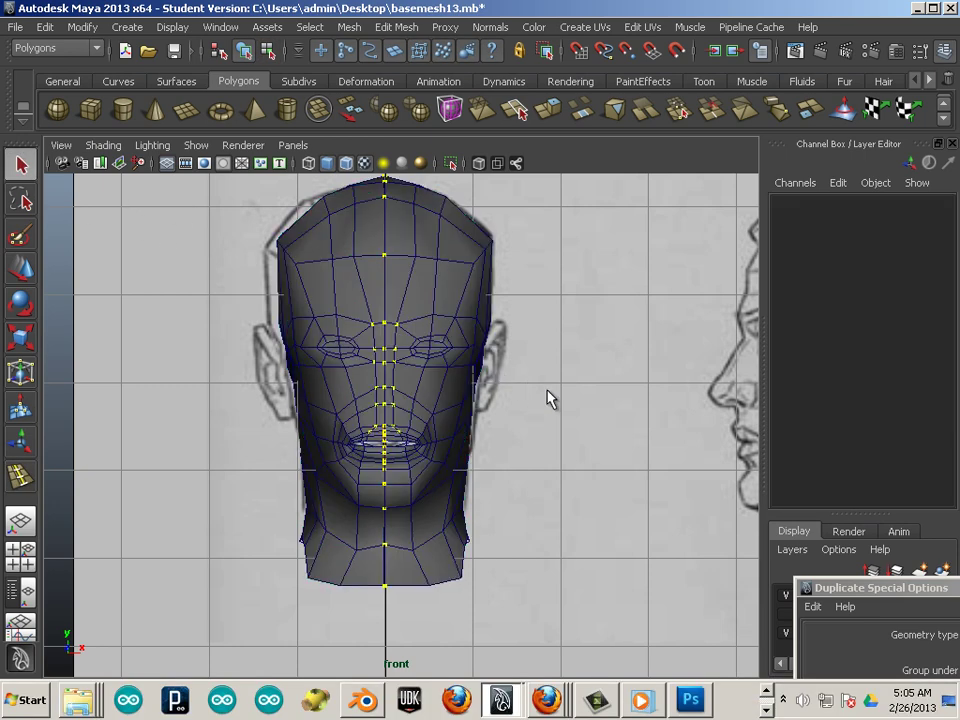
key(space)
key(space)
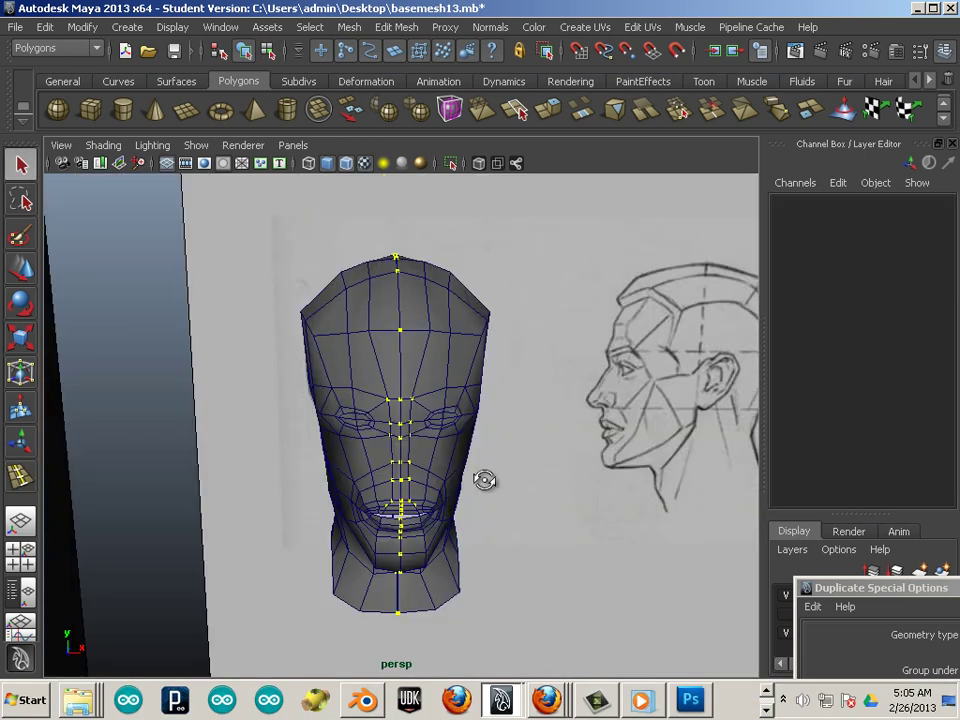
alt+drag(477, 482, 311, 450)
alt+middle_drag(311, 450, 440, 448)
alt+right_drag(356, 446, 448, 456)
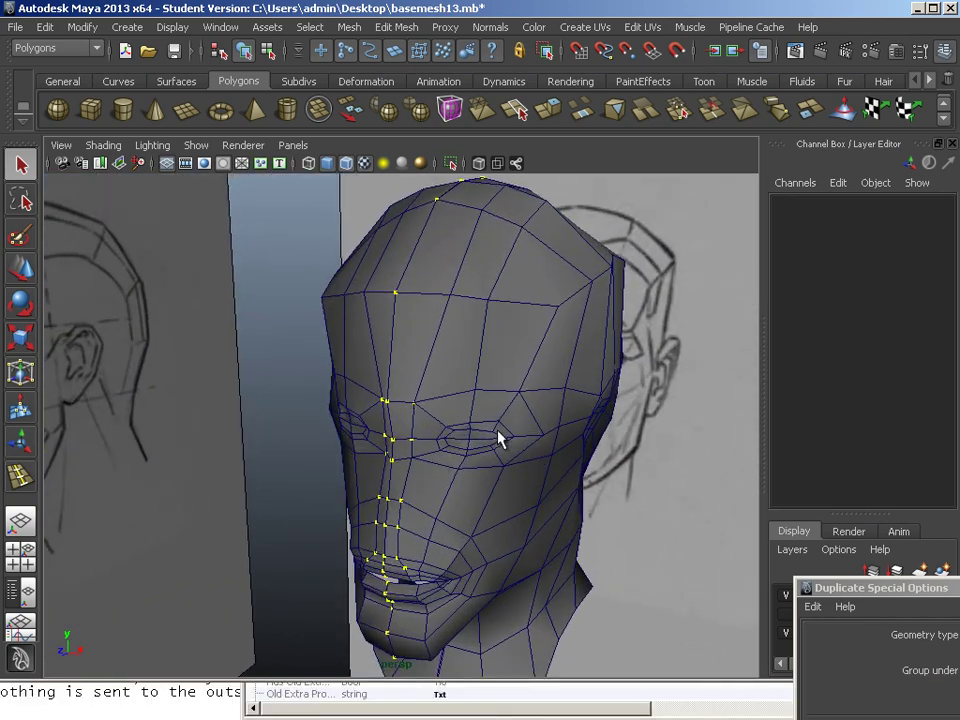
click(567, 365)
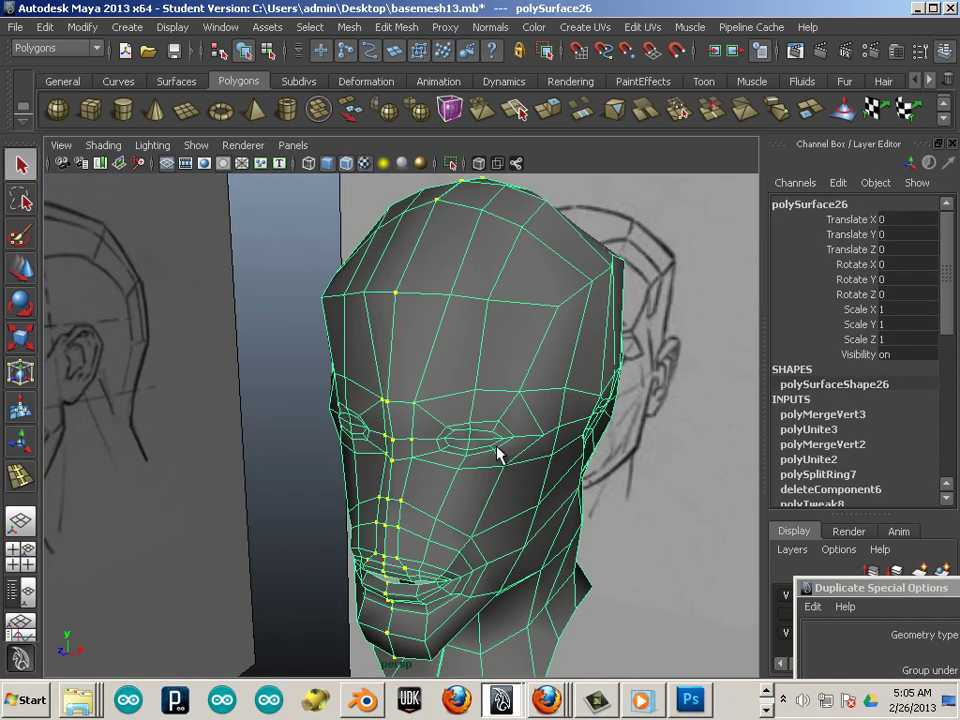